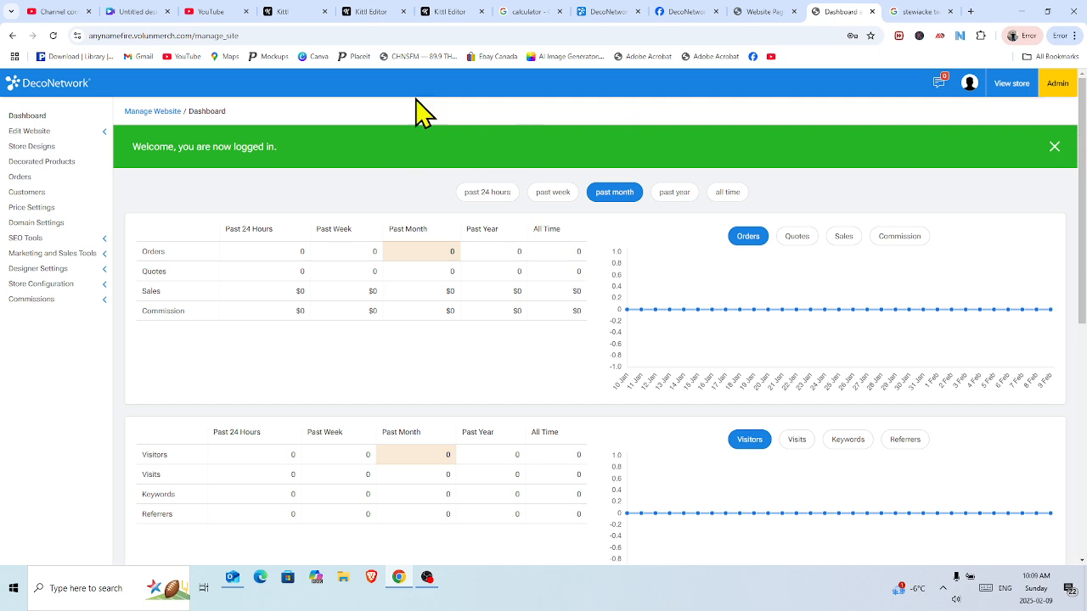
Open the Website Pages editor for the ANYNAME FIRE DEPT. site and show its page list.
click(38, 135)
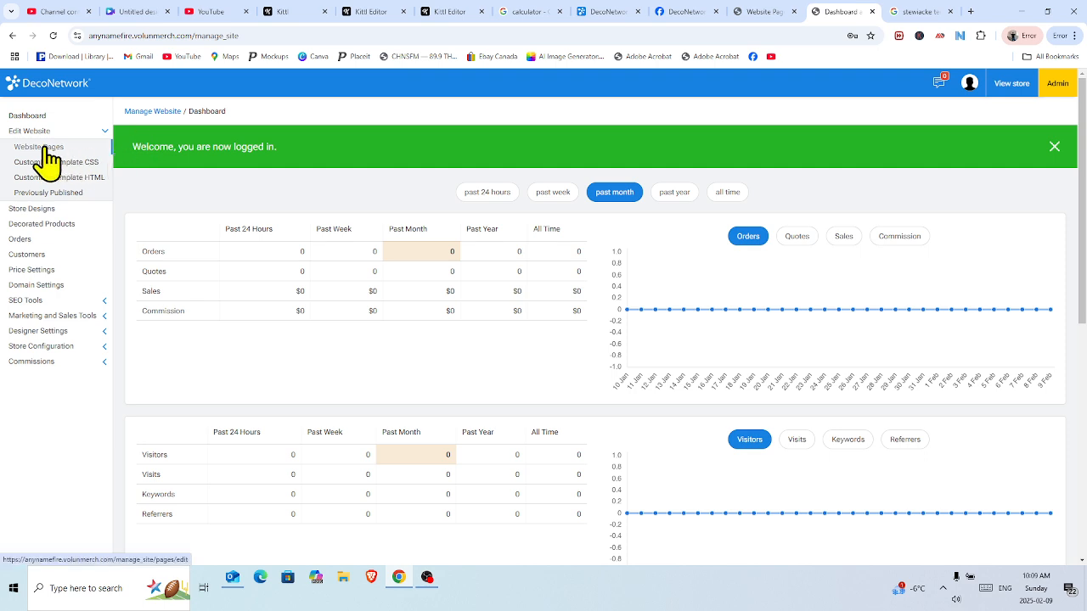
click(42, 148)
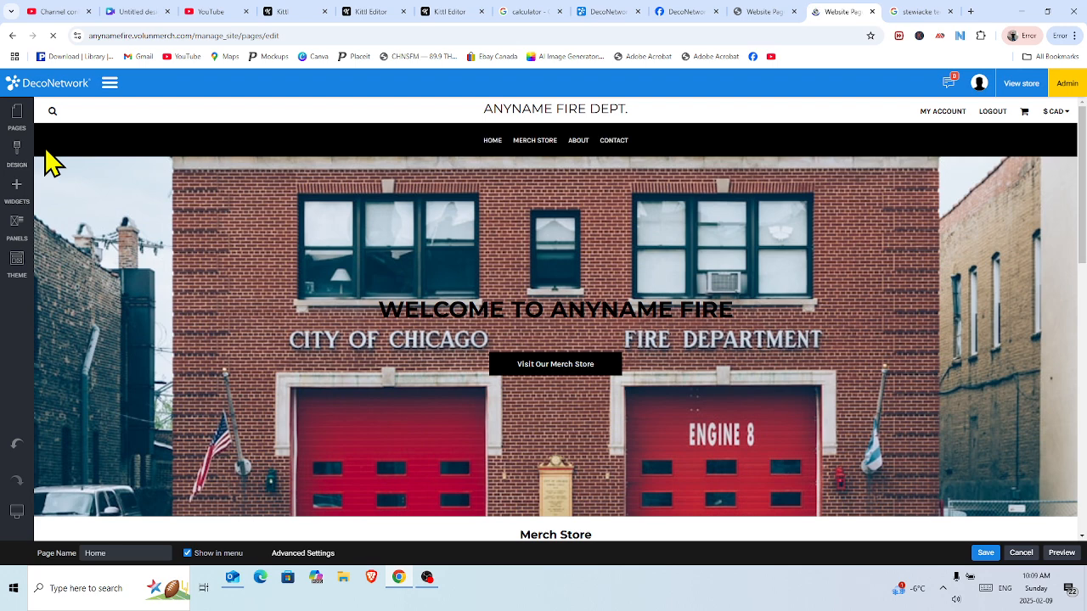
click(17, 118)
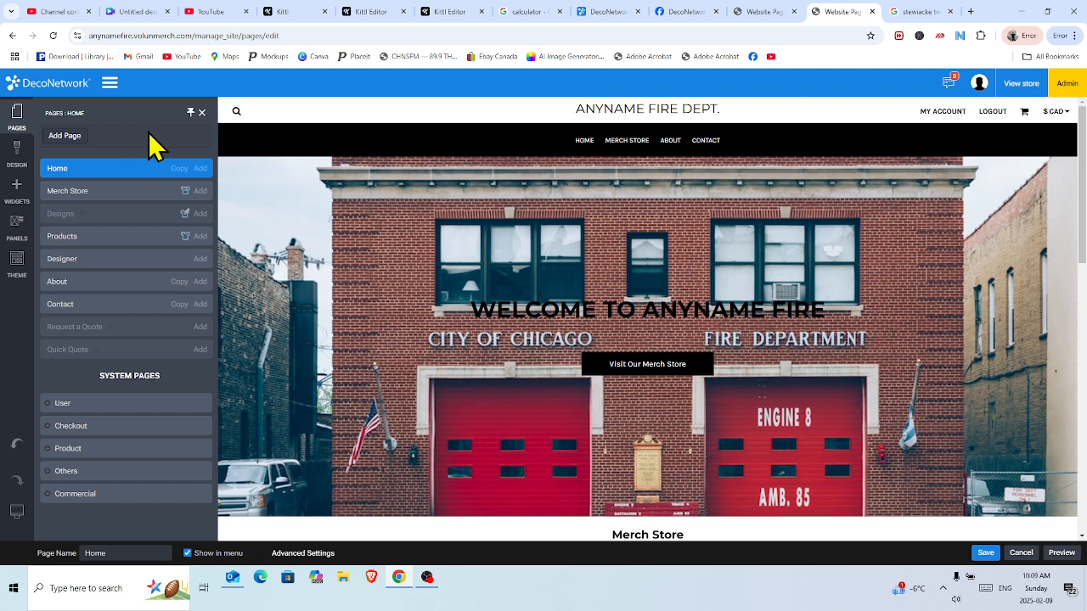
Create a new site page named 'Pictures' that appears in the navigation menu.
click(69, 146)
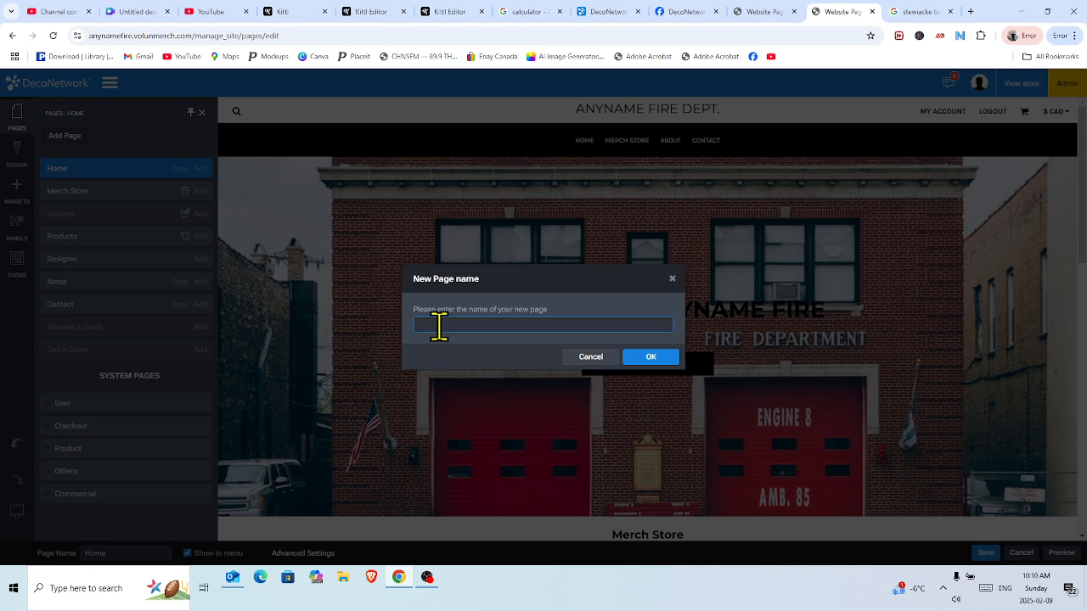
text(Anyname Fire Department Pictures)
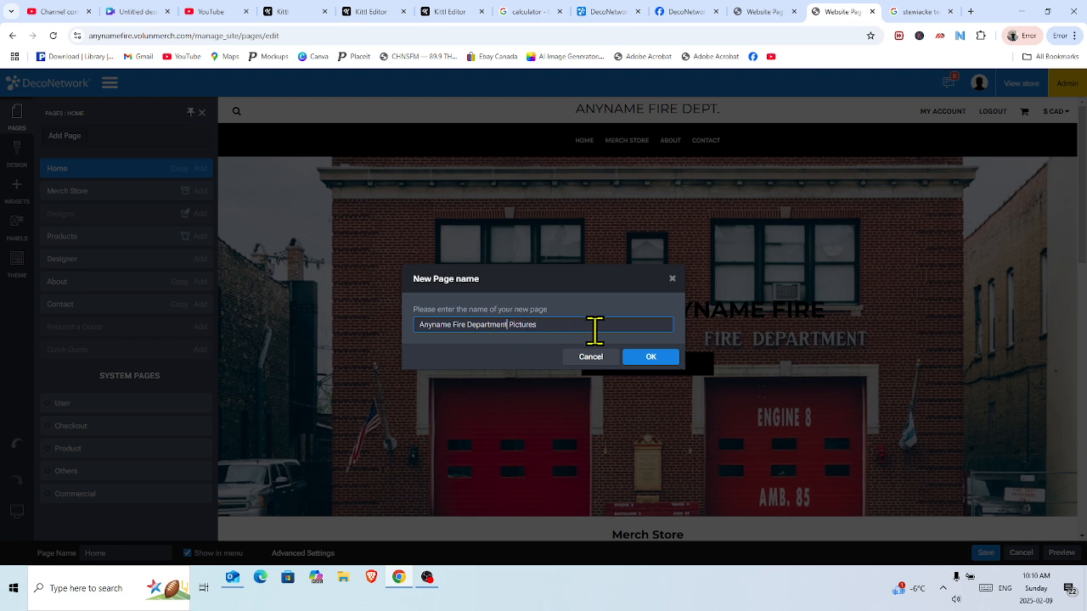
key(BackSpace)
key(BackSpace)
key(BackSpace)
key(BackSpace)
key(BackSpace)
key(BackSpace)
key(BackSpace)
key(BackSpace)
key(BackSpace)
key(BackSpace)
key(BackSpace)
key(BackSpace)
key(BackSpace)
key(BackSpace)
key(BackSpace)
key(BackSpace)
key(BackSpace)
key(BackSpace)
key(BackSpace)
key(BackSpace)
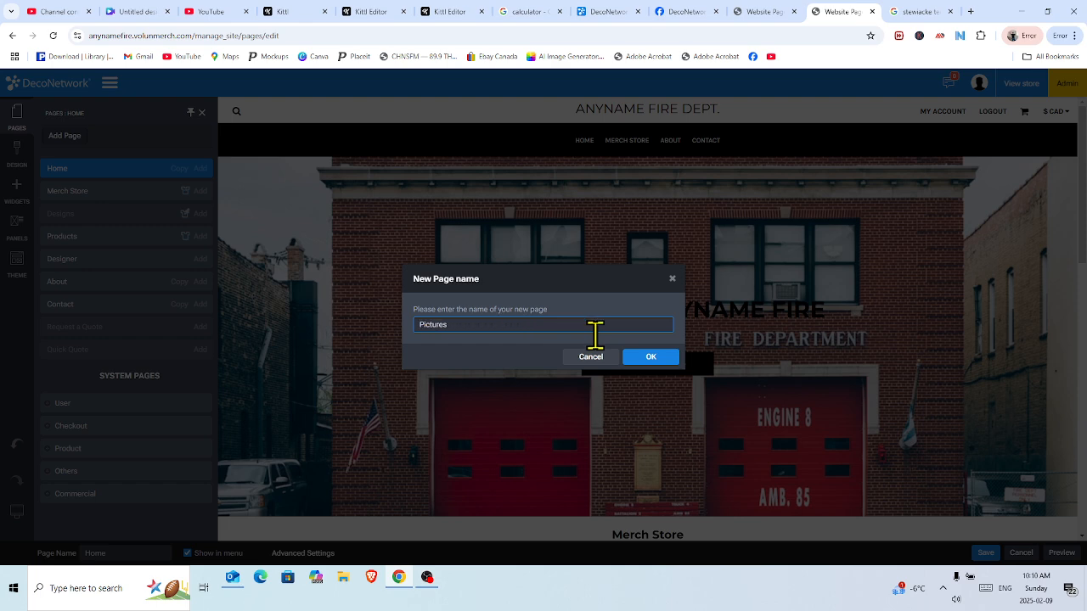
click(652, 359)
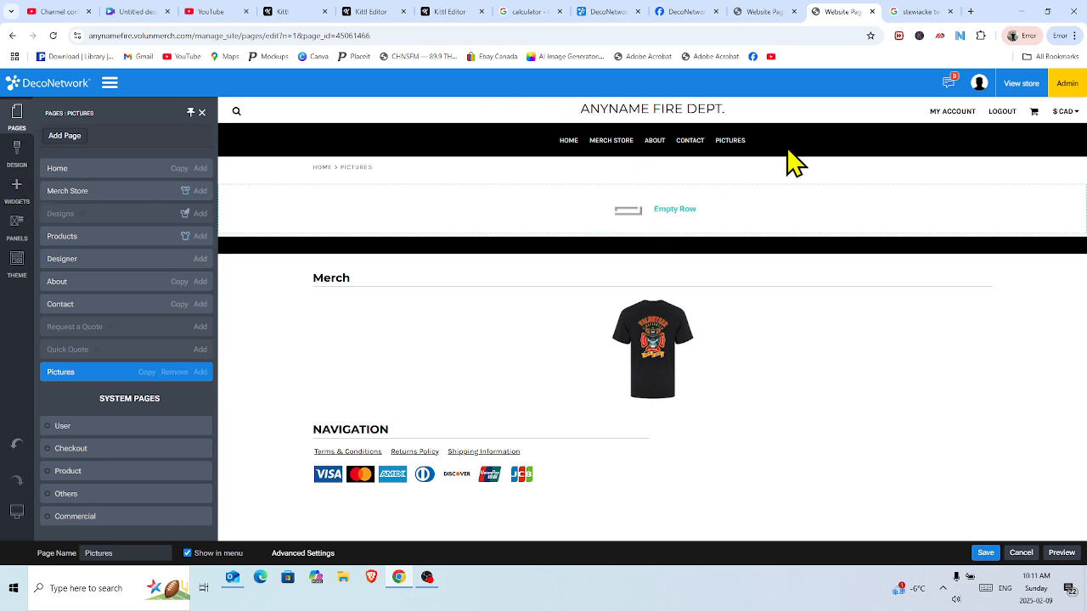
Drag the Image Gallery widget from the Media widgets into the Pictures page's empty top row.
click(19, 194)
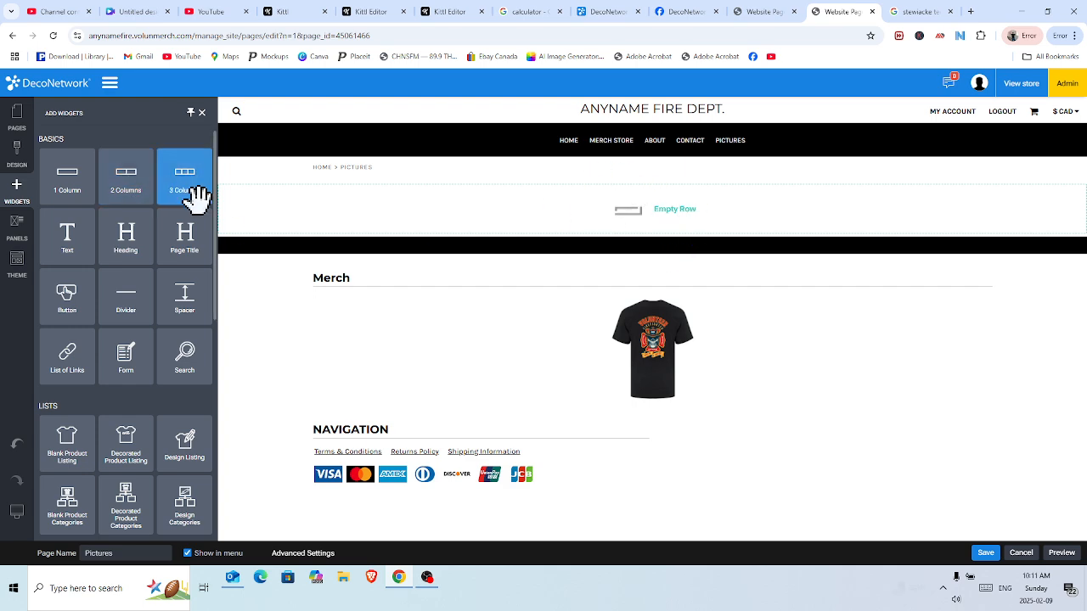
drag(214, 212, 221, 286)
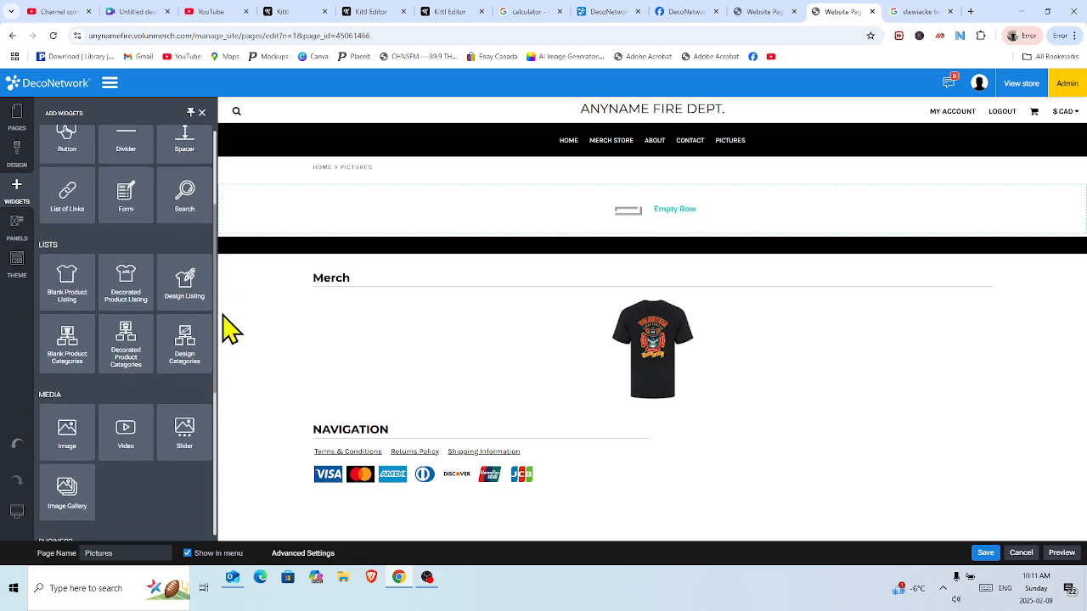
scroll(195, 432, down, 3)
scroll(201, 359, up, 1)
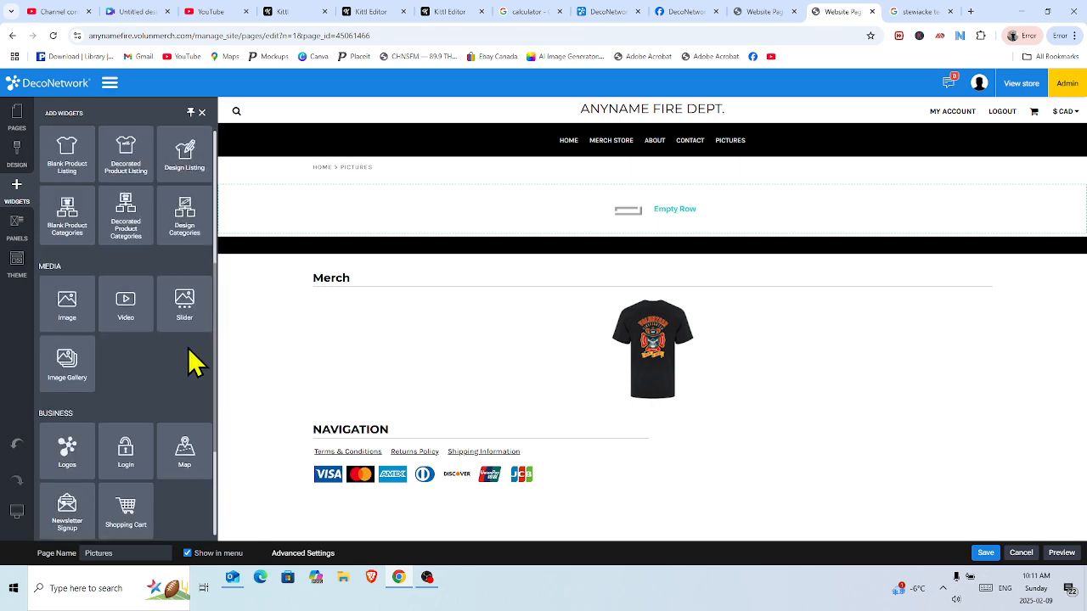
scroll(188, 344, up, 1)
scroll(121, 347, down, 1)
scroll(66, 331, up, 1)
scroll(65, 334, down, 1)
scroll(125, 333, up, 1)
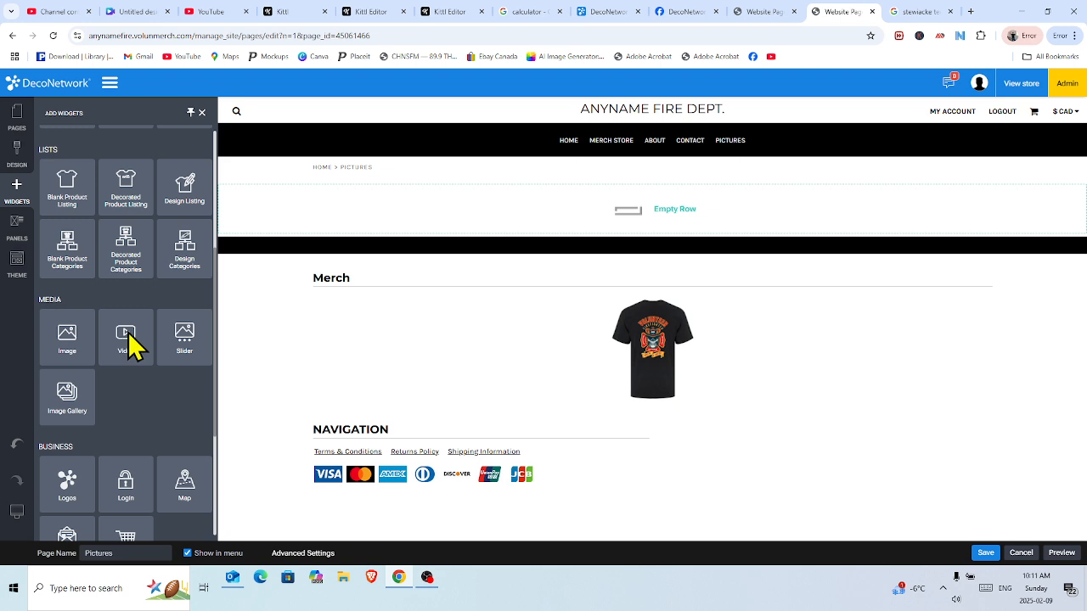
scroll(195, 348, down, 1)
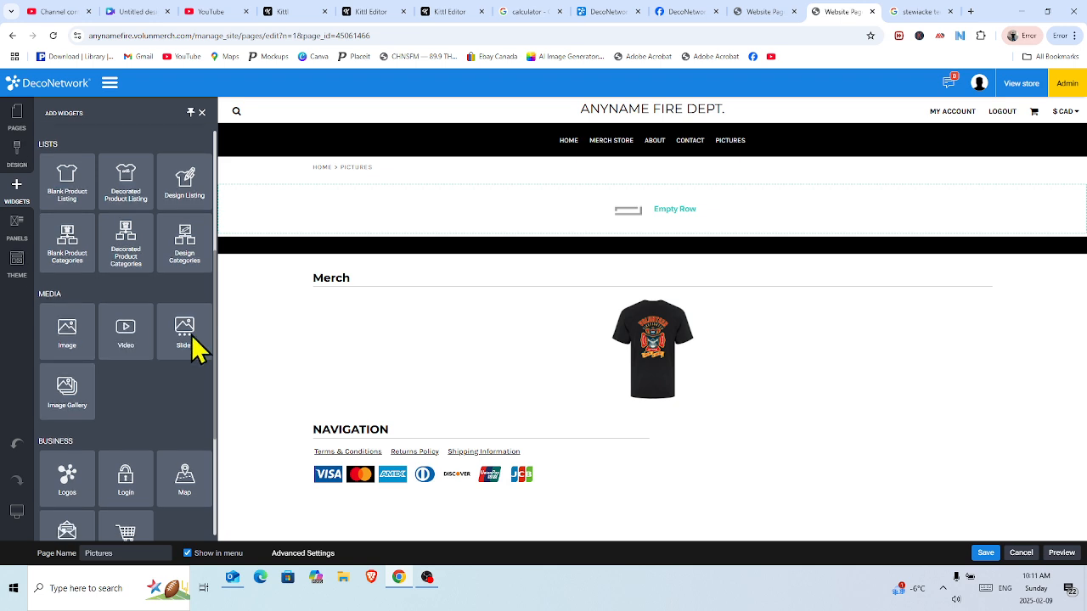
scroll(71, 395, down, 1)
scroll(77, 369, up, 1)
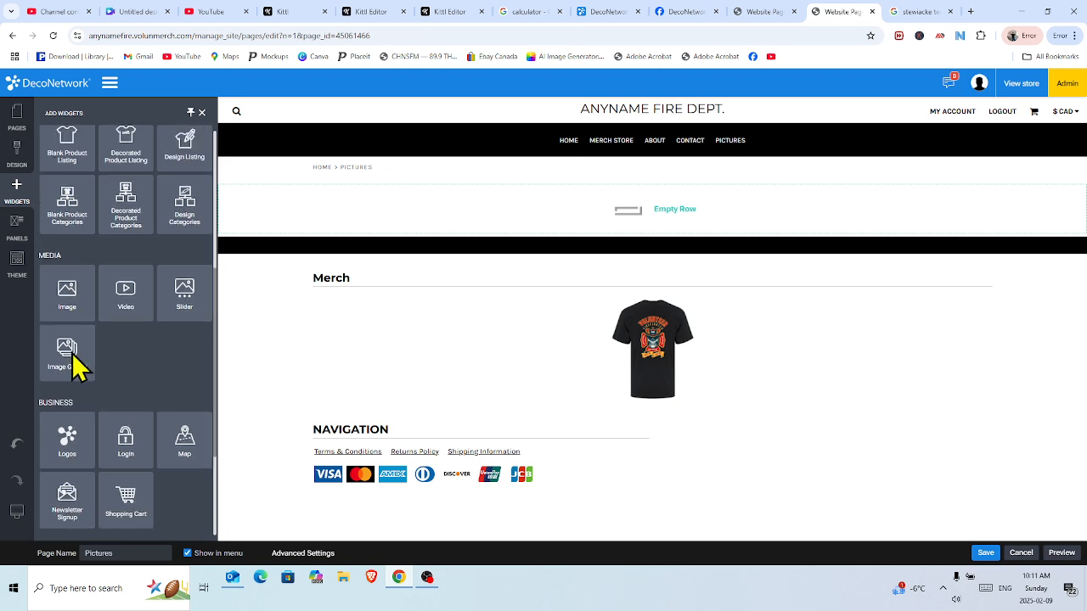
scroll(174, 364, up, 2)
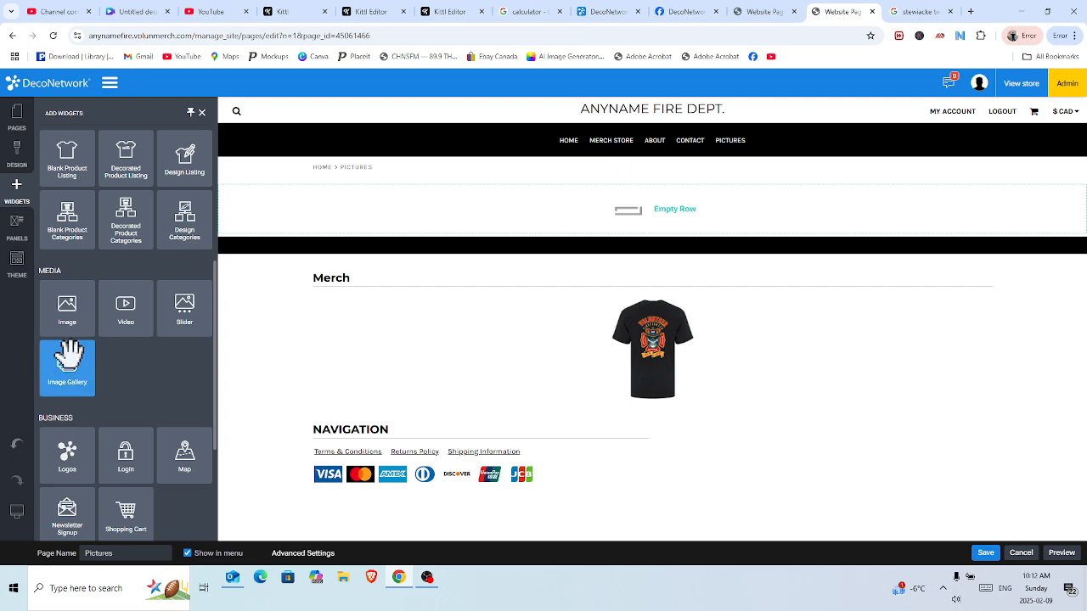
drag(68, 356, 567, 203)
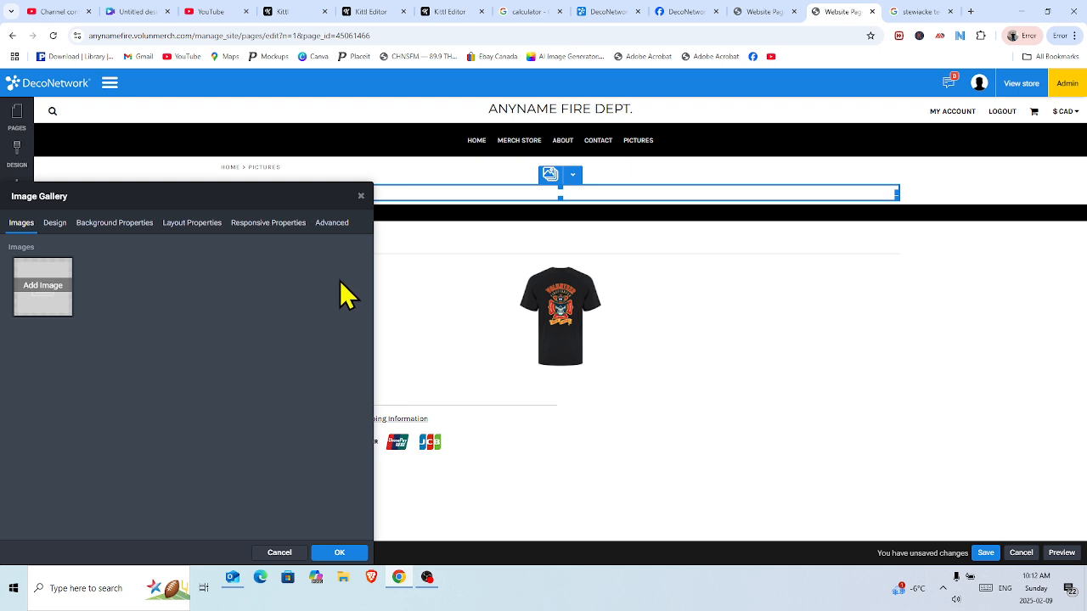
Search the free image libraries for 'christmas party' and add the champagne toast photo to the gallery.
click(53, 298)
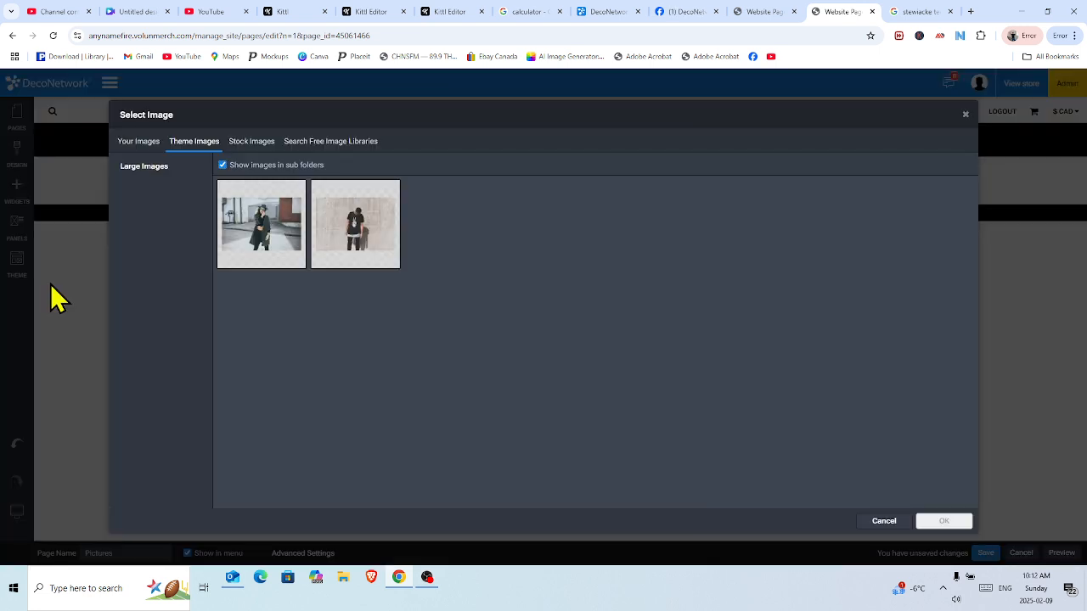
click(146, 146)
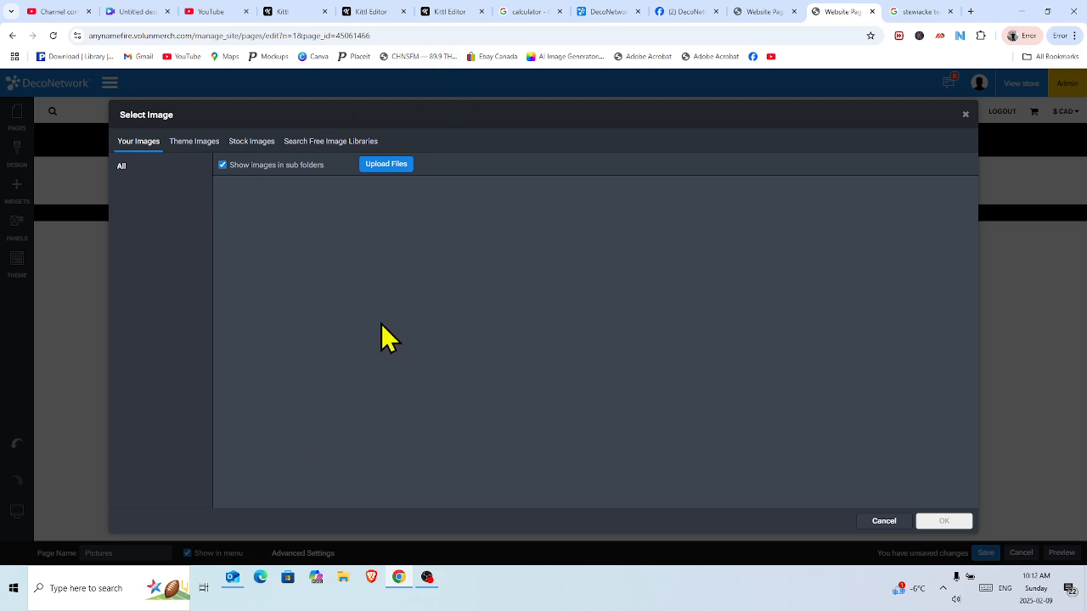
click(326, 141)
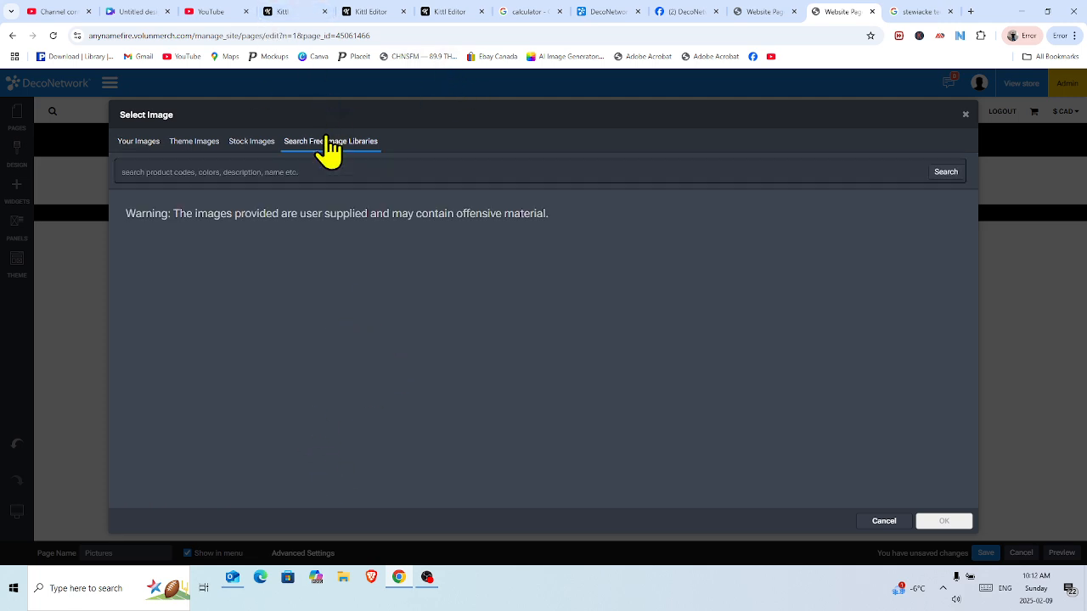
click(167, 170)
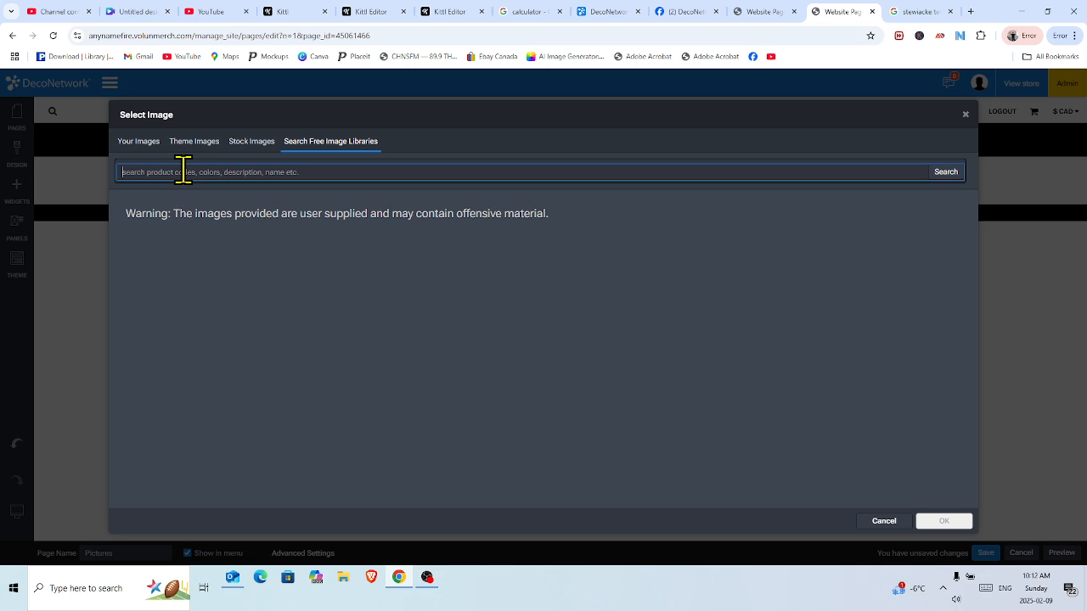
text(c)
key(Return)
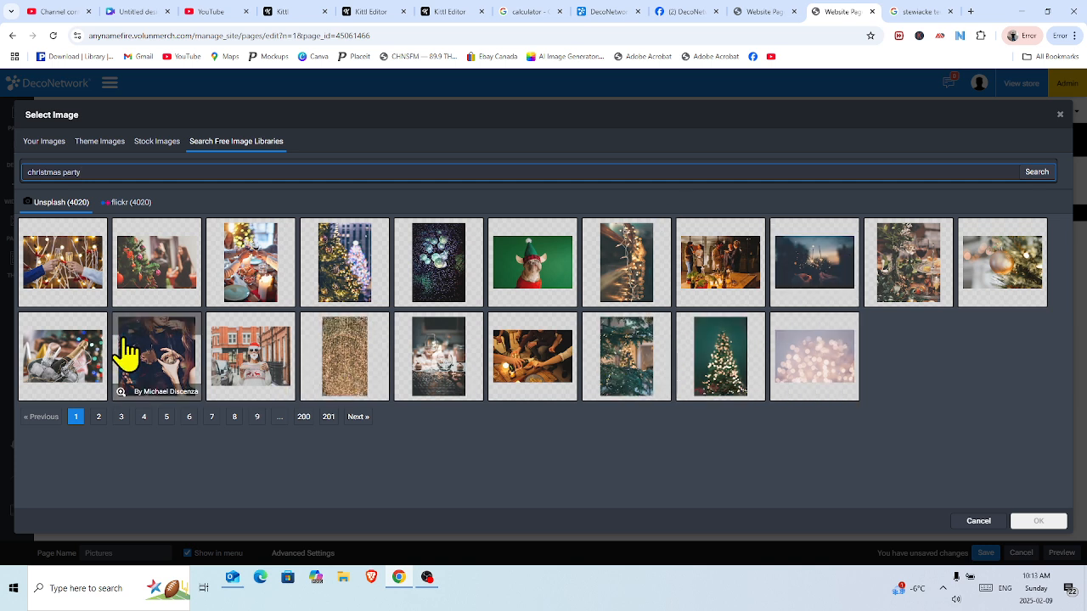
click(66, 274)
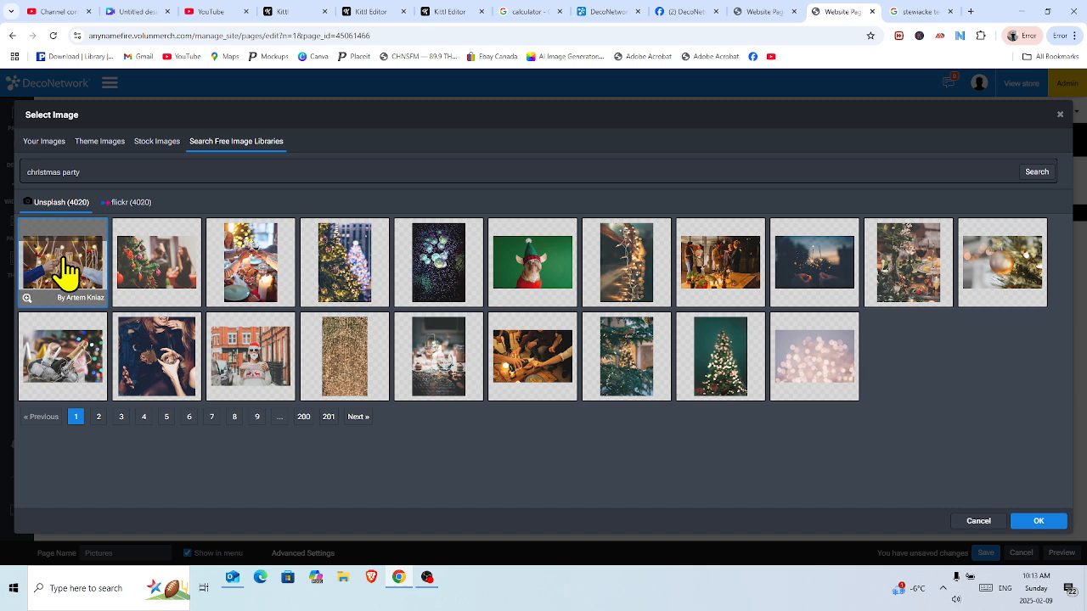
click(1038, 522)
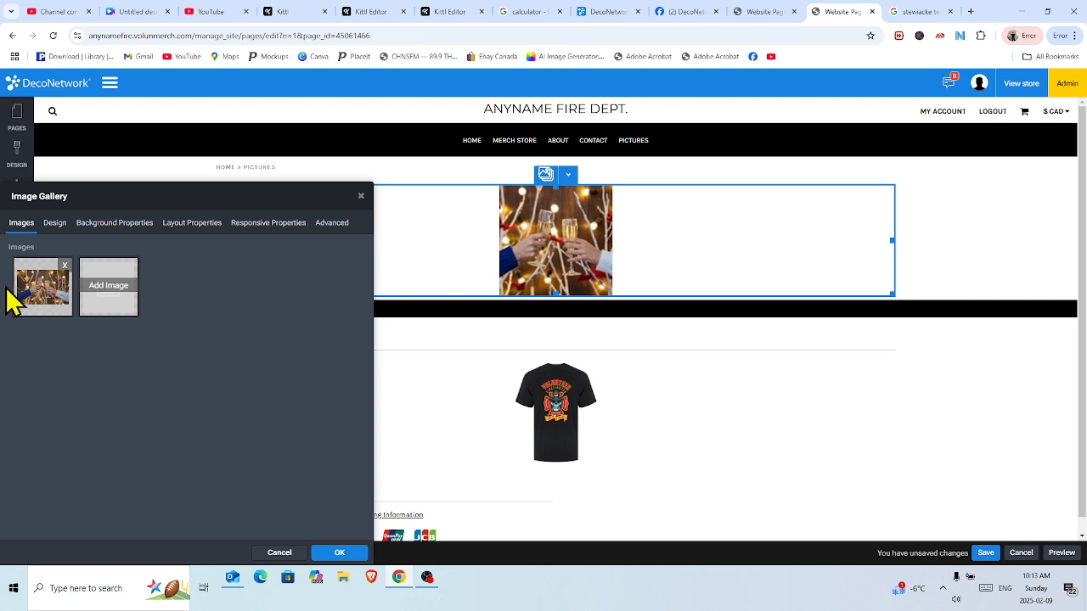
Add the outdoor party crowd photo from page 4 of the 'christmas party' results to the gallery.
click(109, 299)
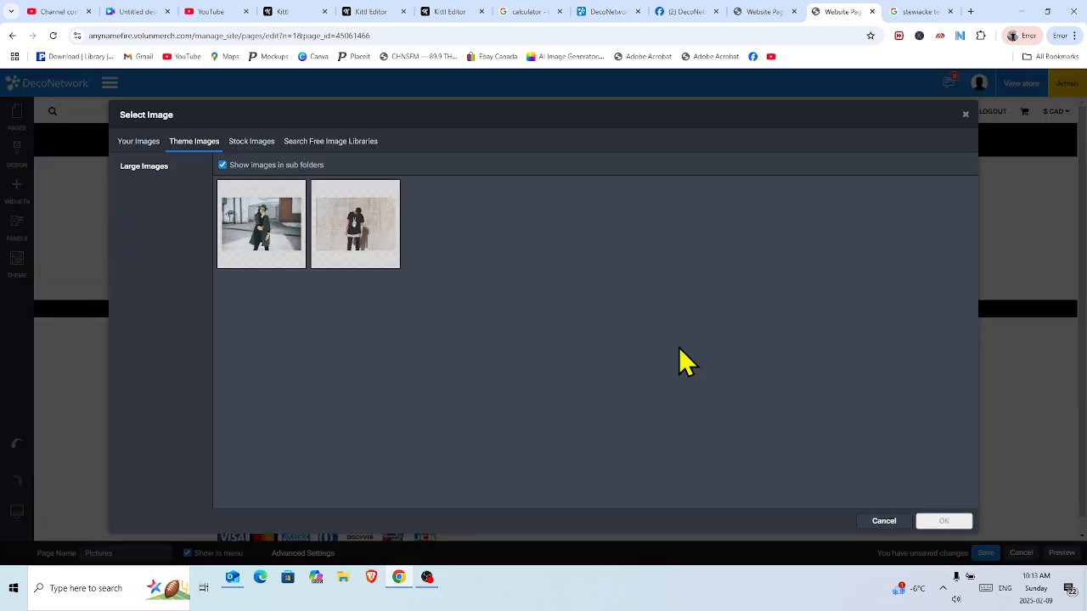
click(362, 145)
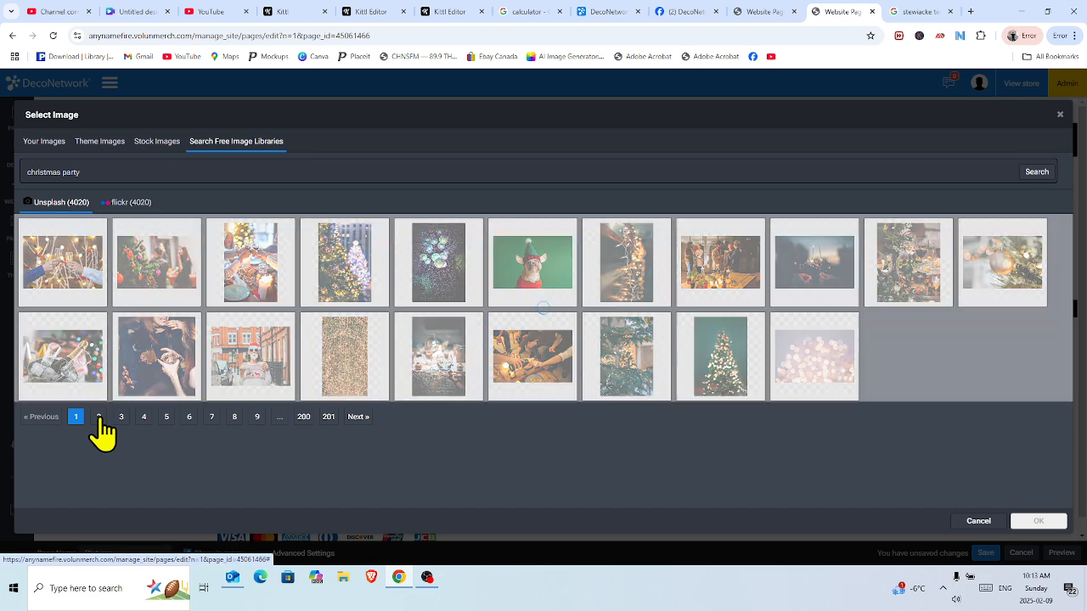
click(98, 417)
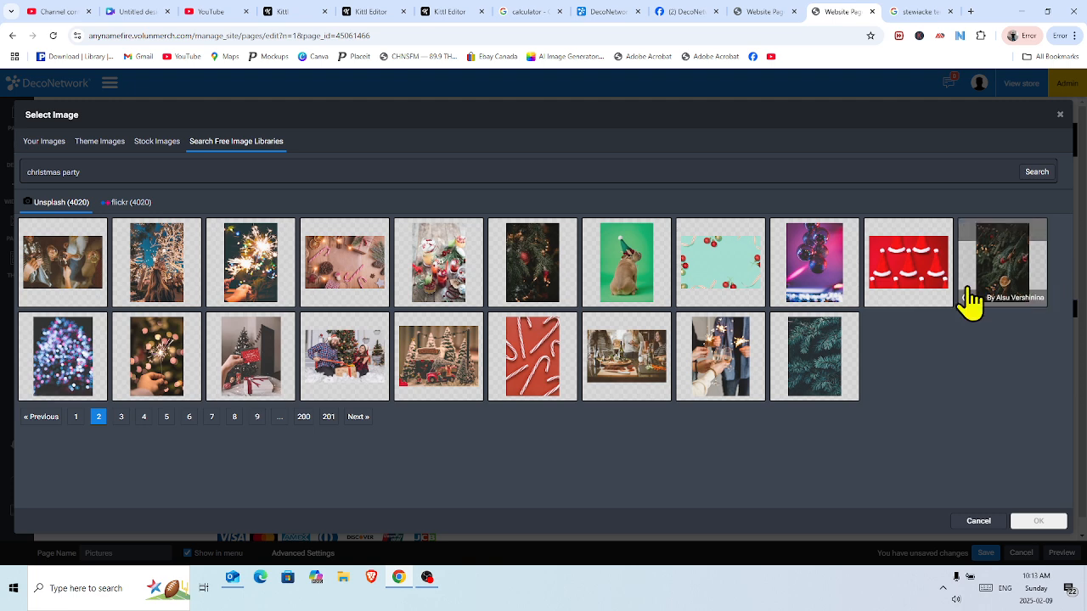
click(120, 417)
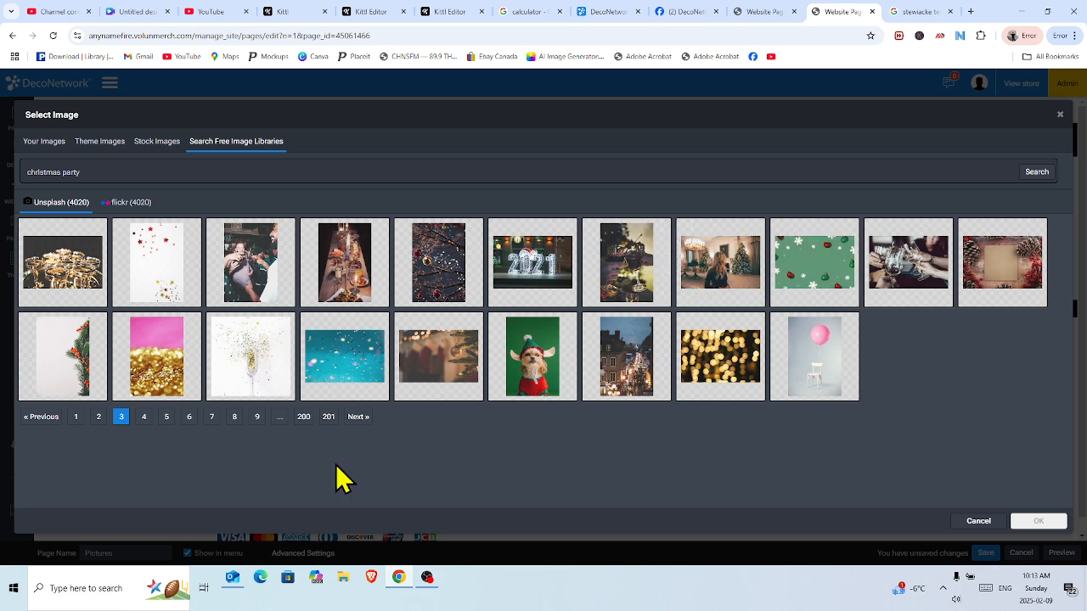
click(144, 418)
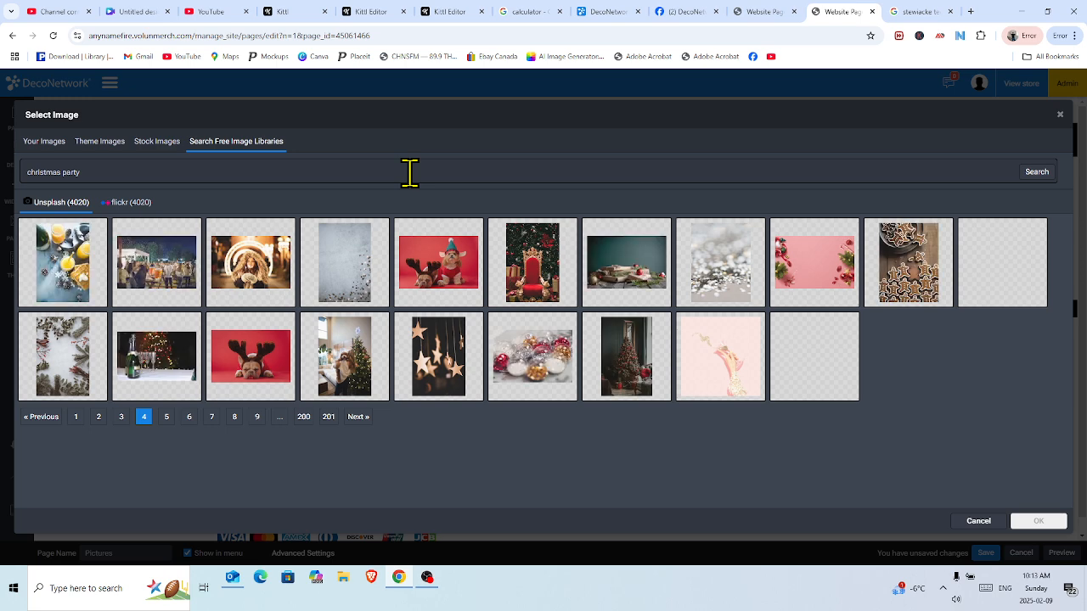
click(165, 280)
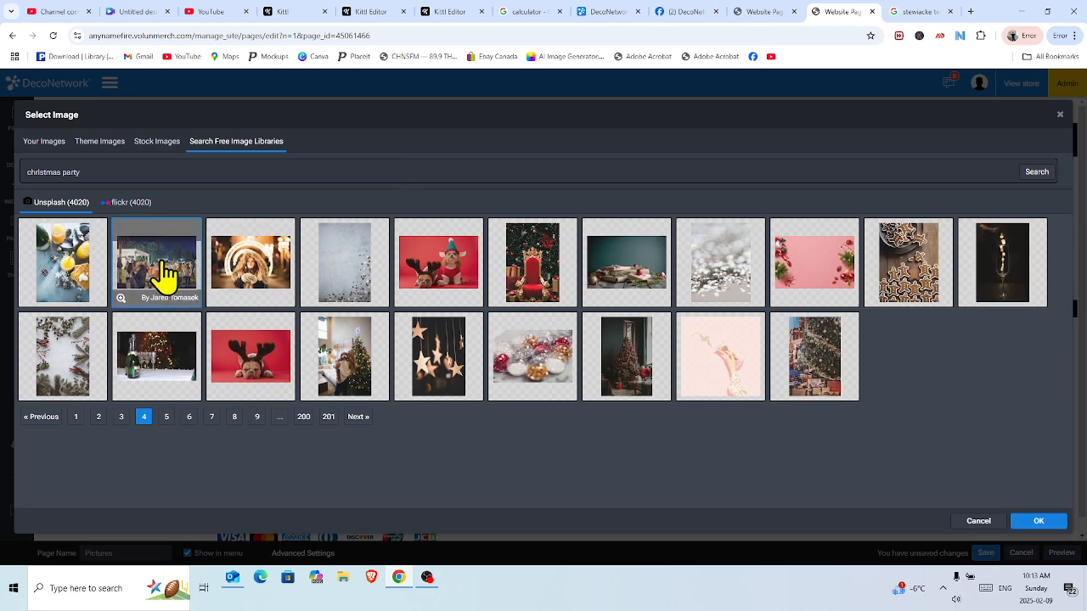
click(1044, 523)
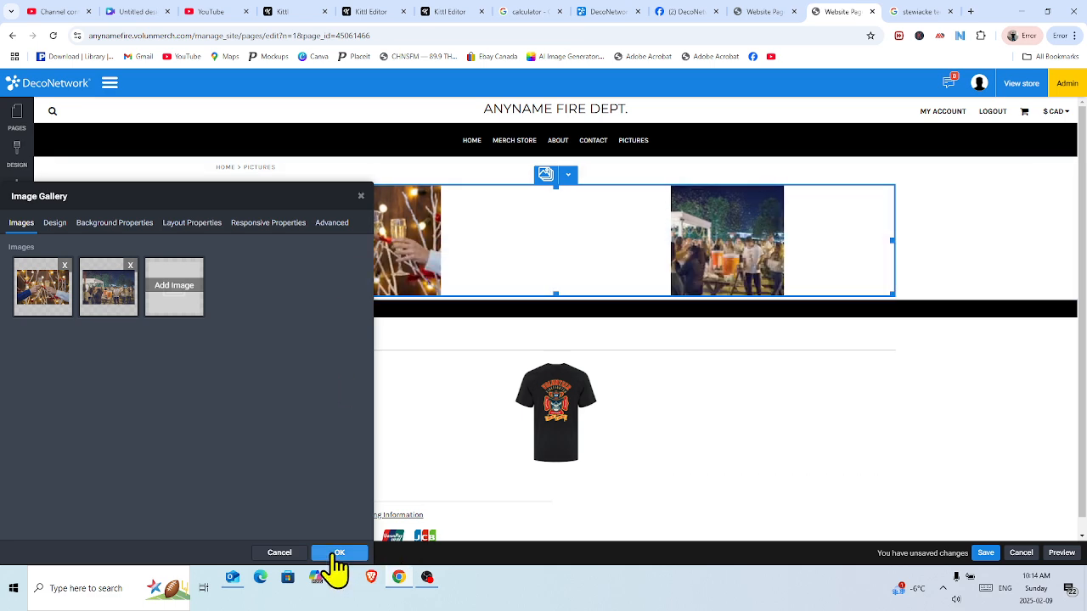
click(338, 555)
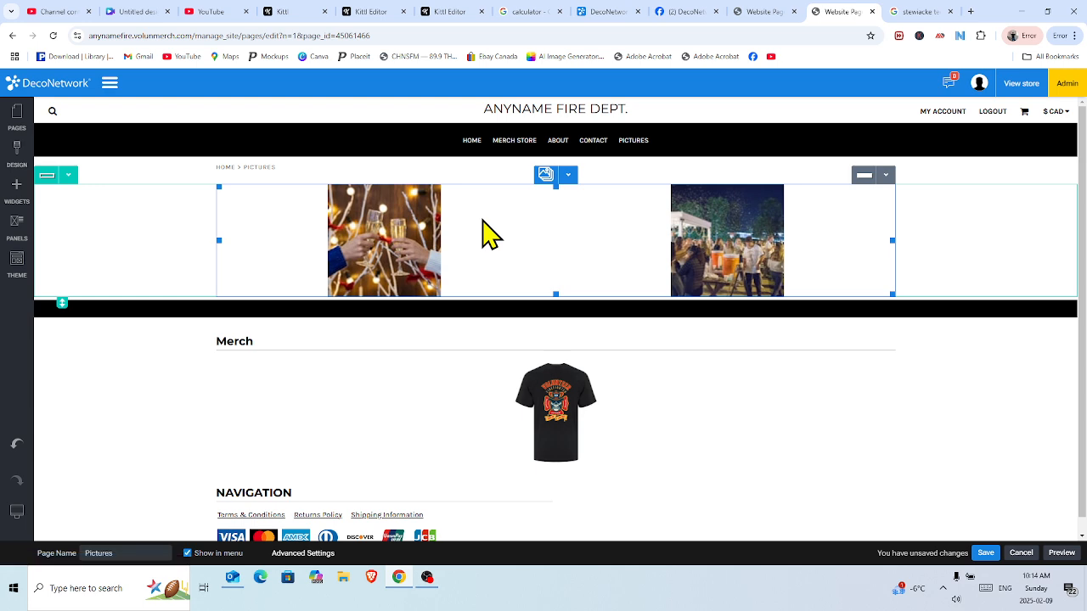
Save the Pictures page and publish the website.
click(984, 554)
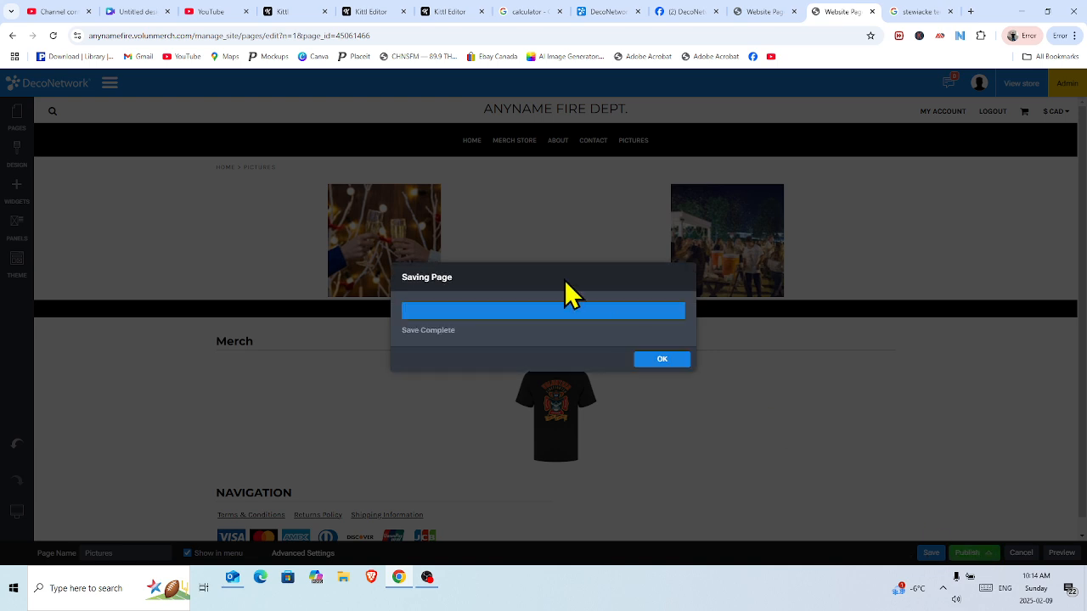
click(660, 368)
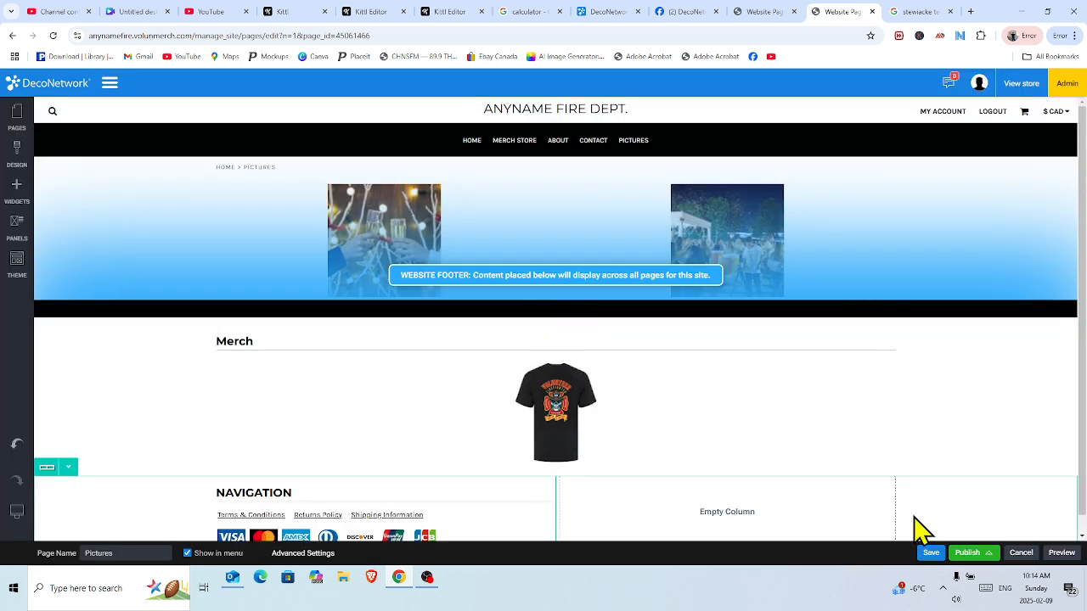
click(970, 554)
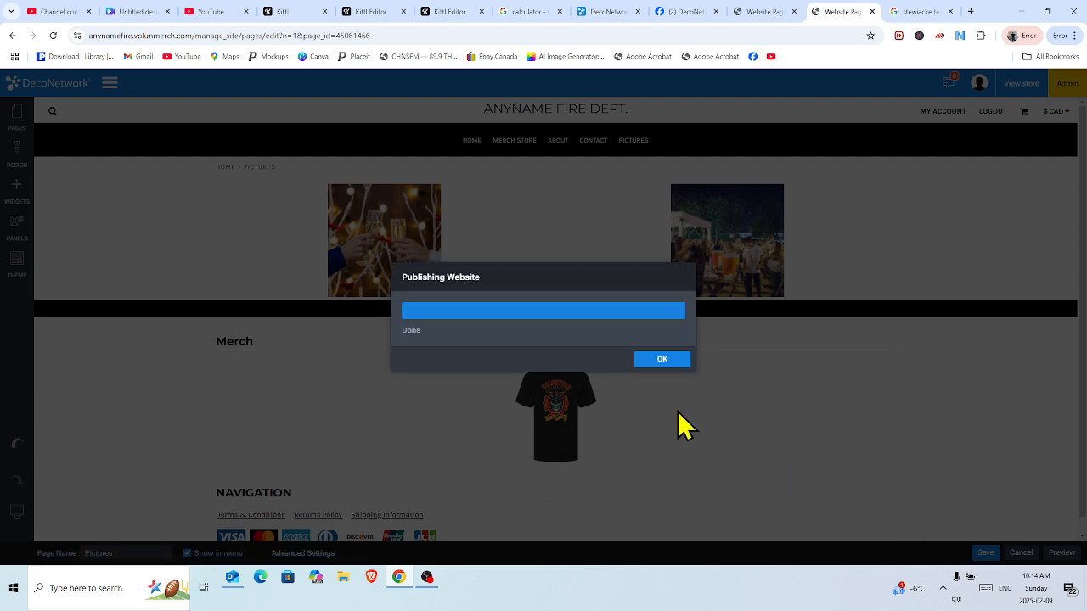
click(666, 366)
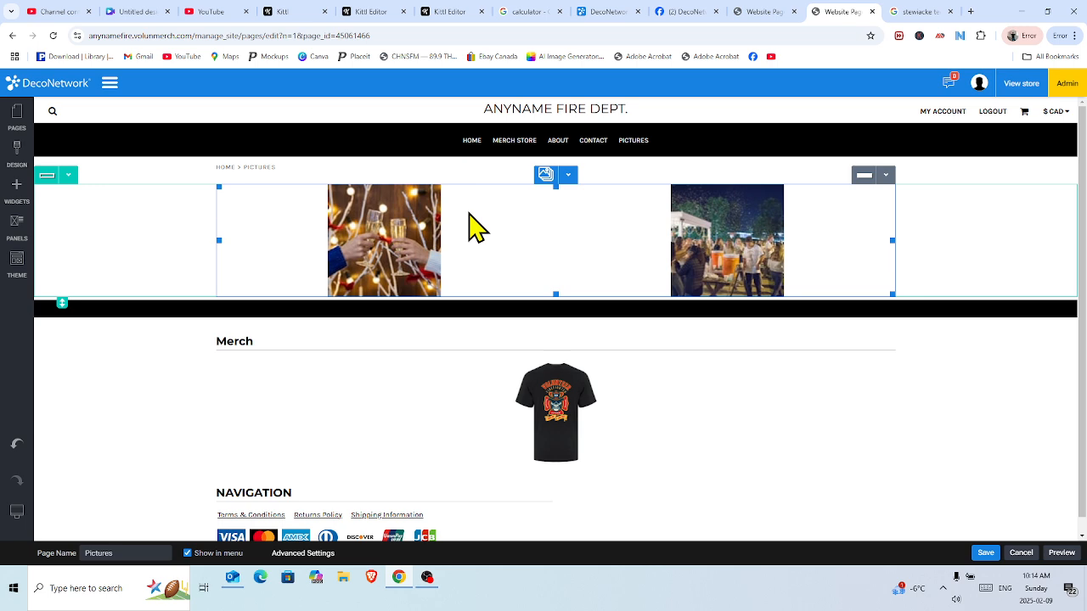
Switch the gallery design to Carousel with 400x400 thumbnails.
click(569, 175)
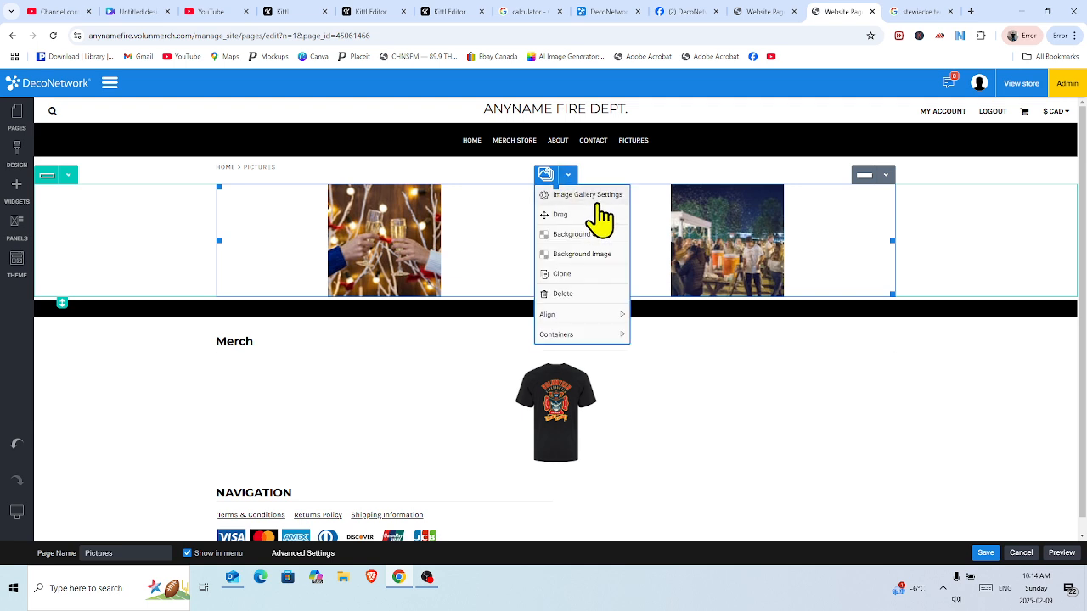
click(598, 196)
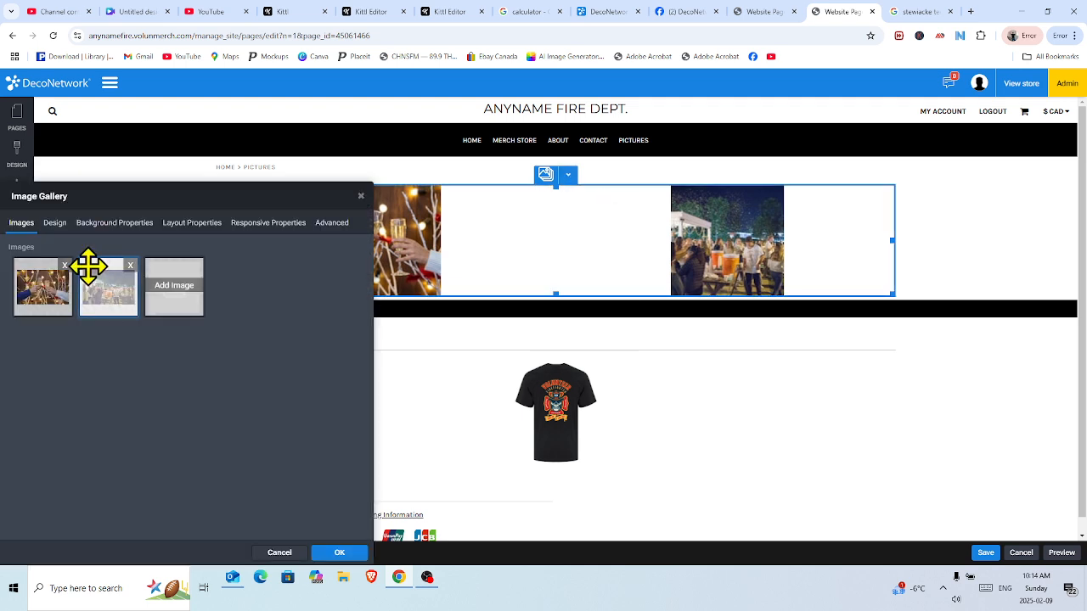
click(56, 224)
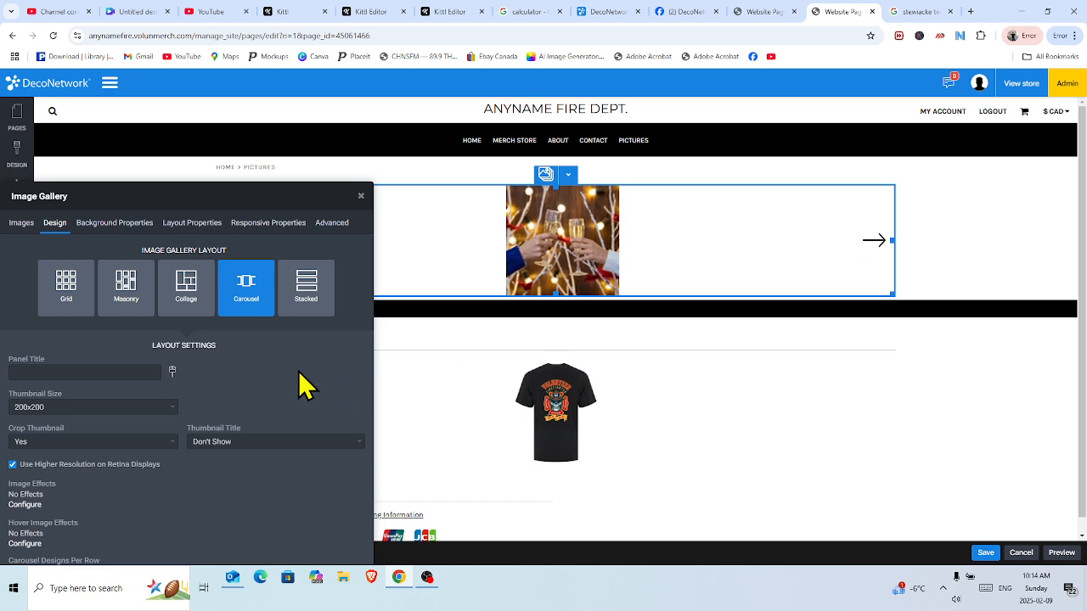
click(174, 408)
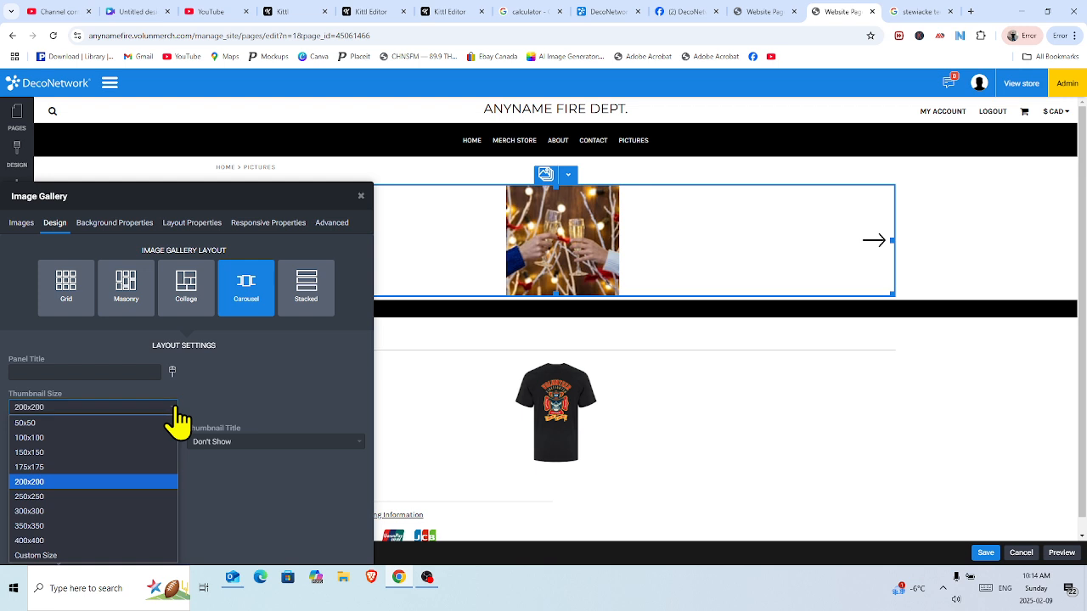
click(112, 540)
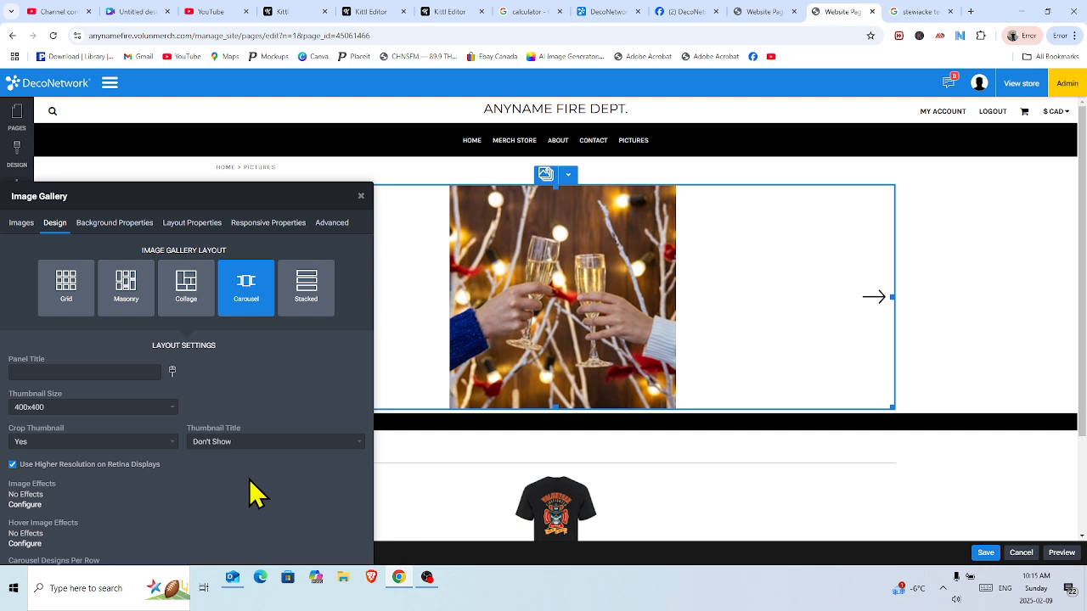
click(169, 409)
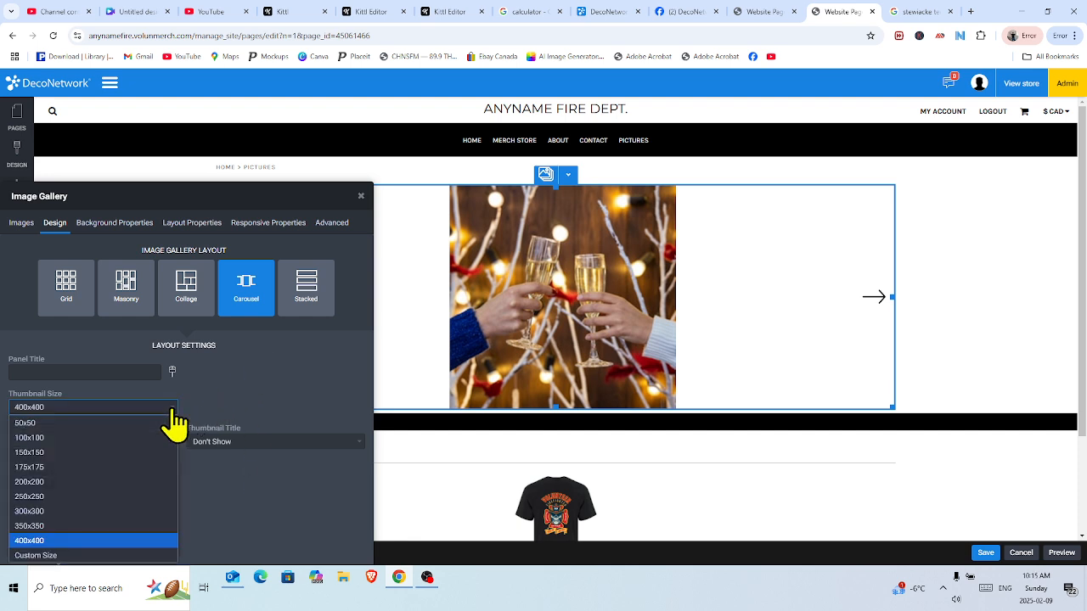
click(237, 403)
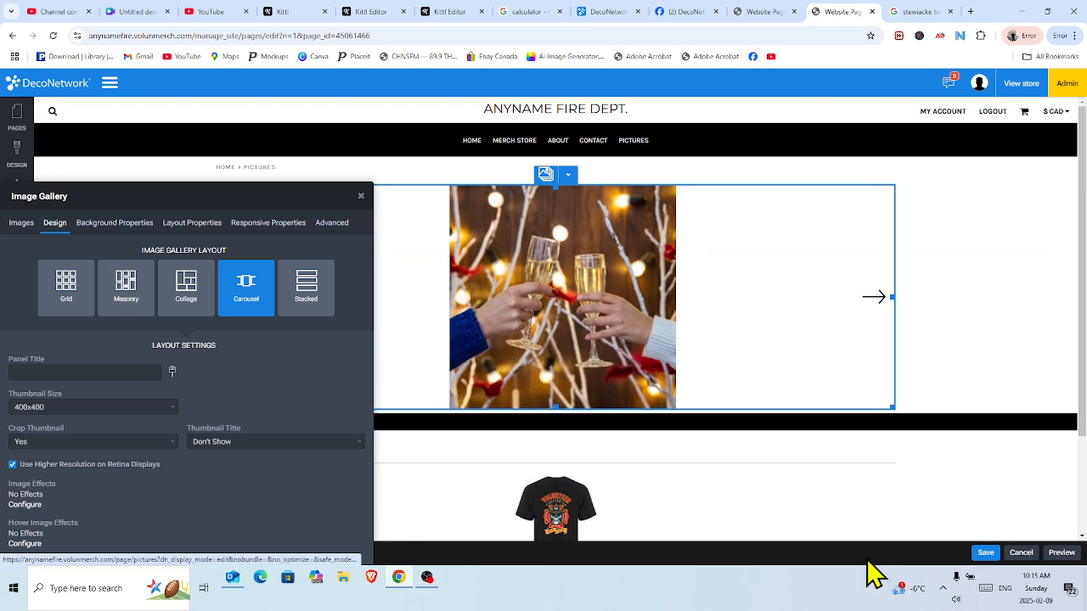
Save the page, publish the website, and close the Image Gallery panel.
click(985, 552)
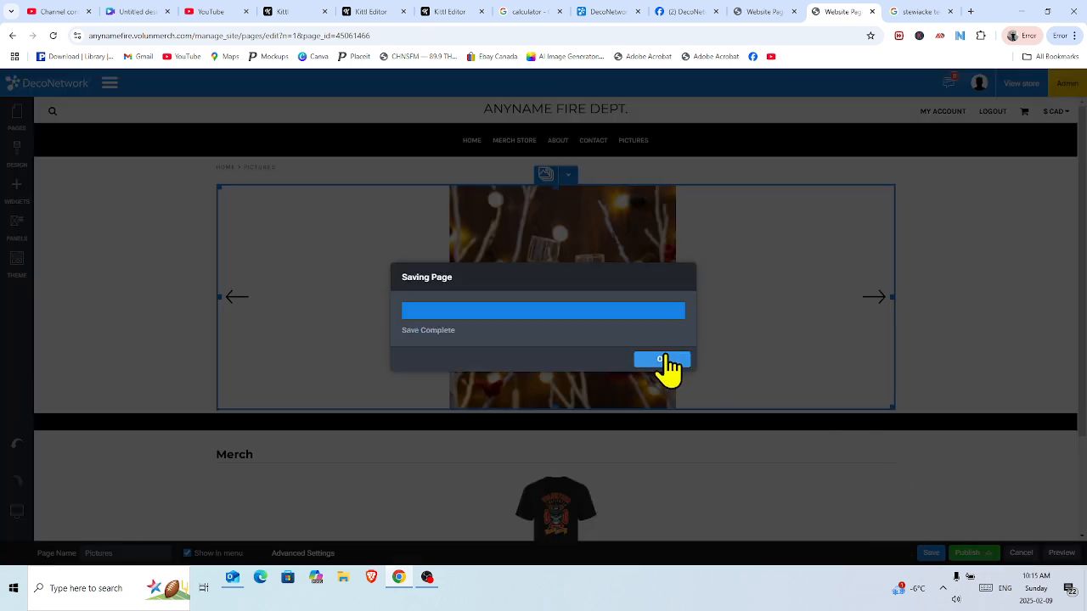
click(666, 367)
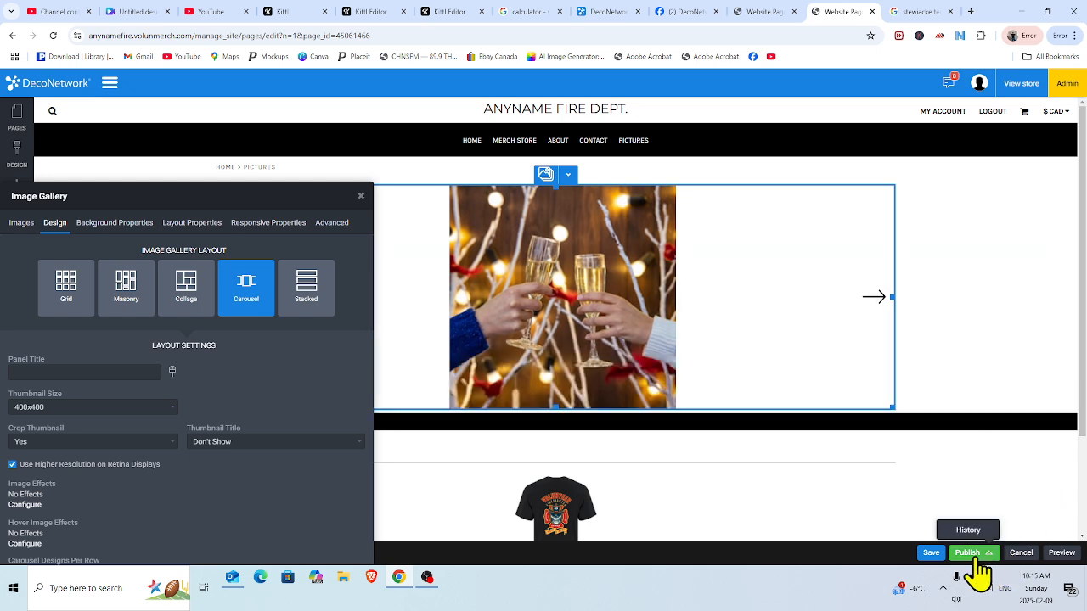
click(975, 557)
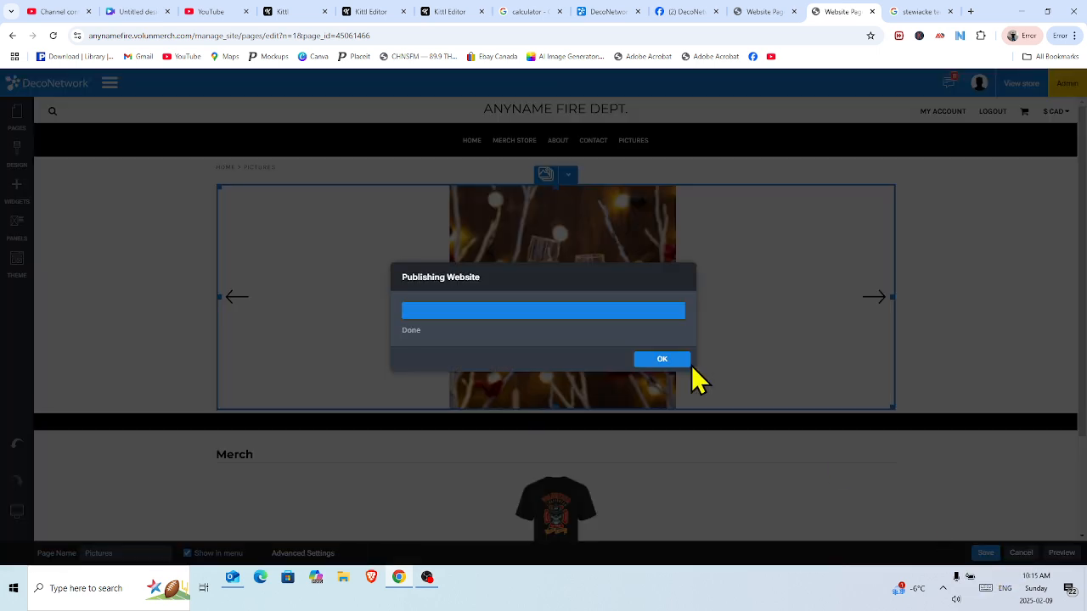
click(671, 361)
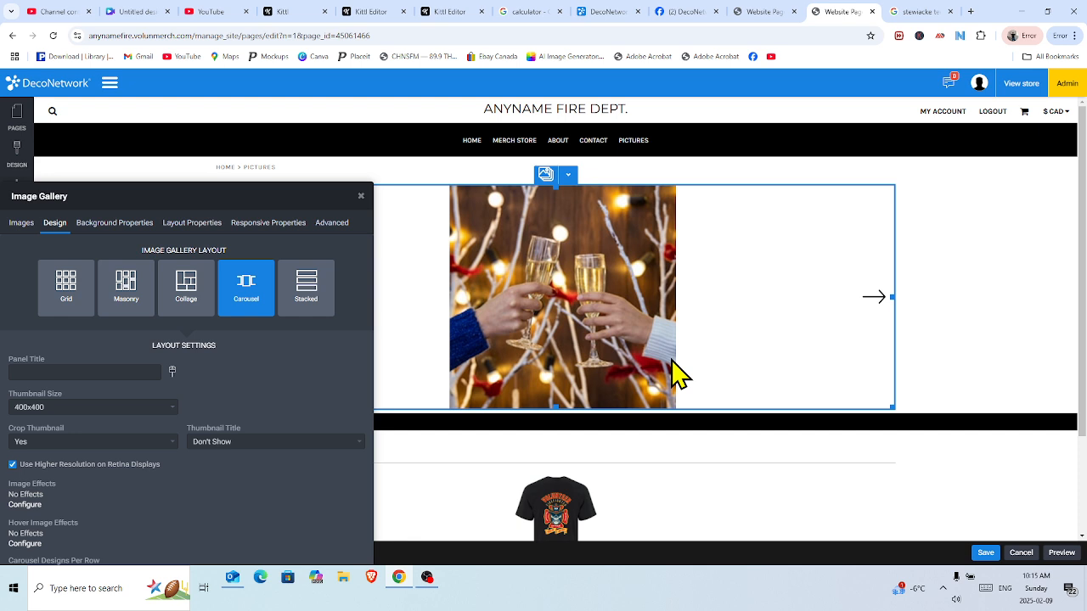
click(361, 197)
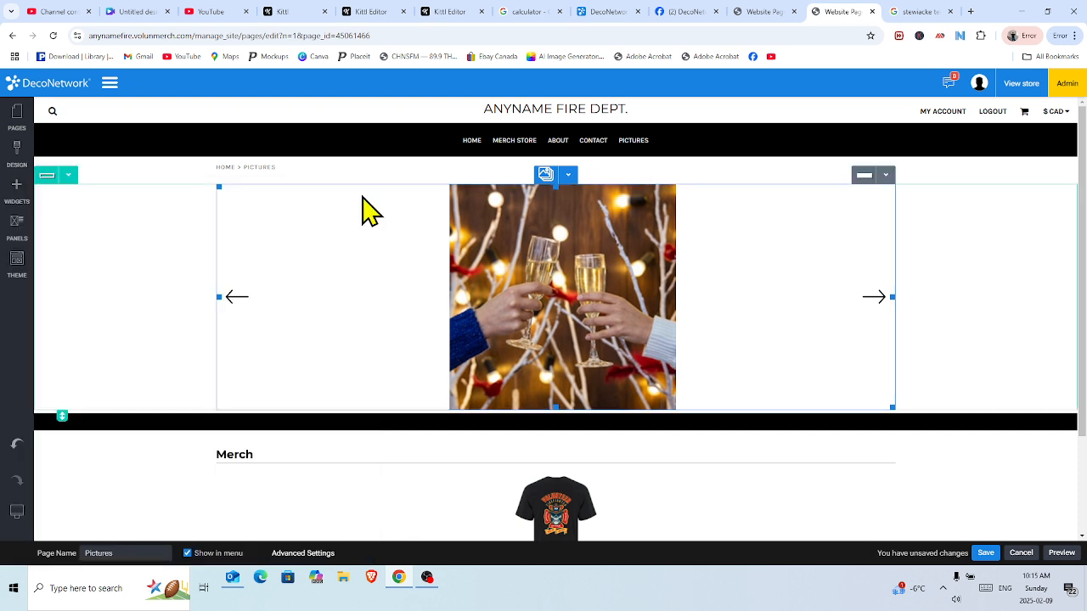
mouse_move(18, 515)
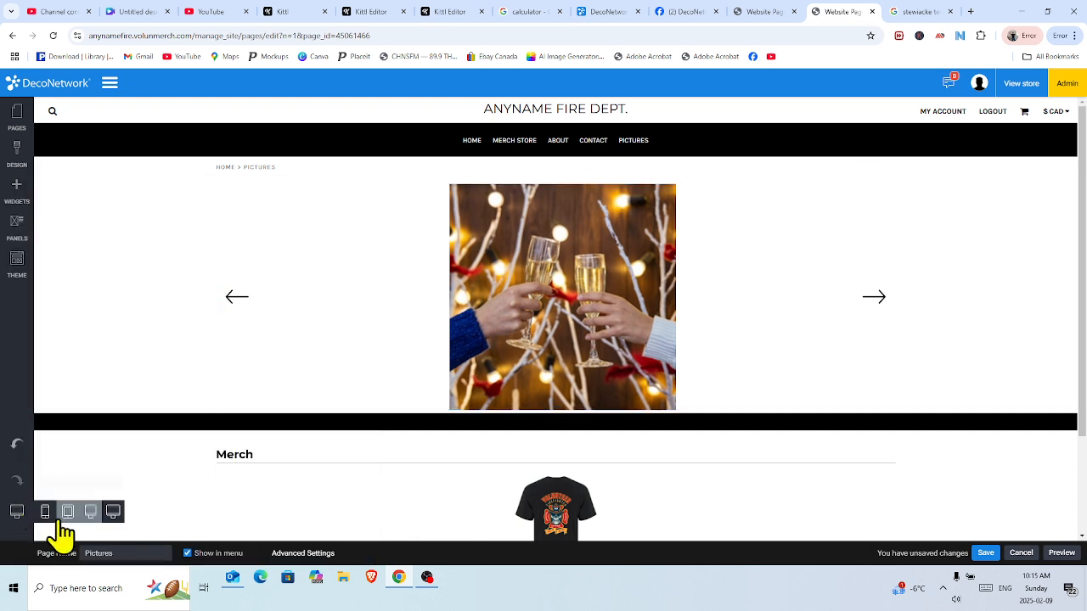
Preview the Pictures page carousel in the phone device view.
click(46, 512)
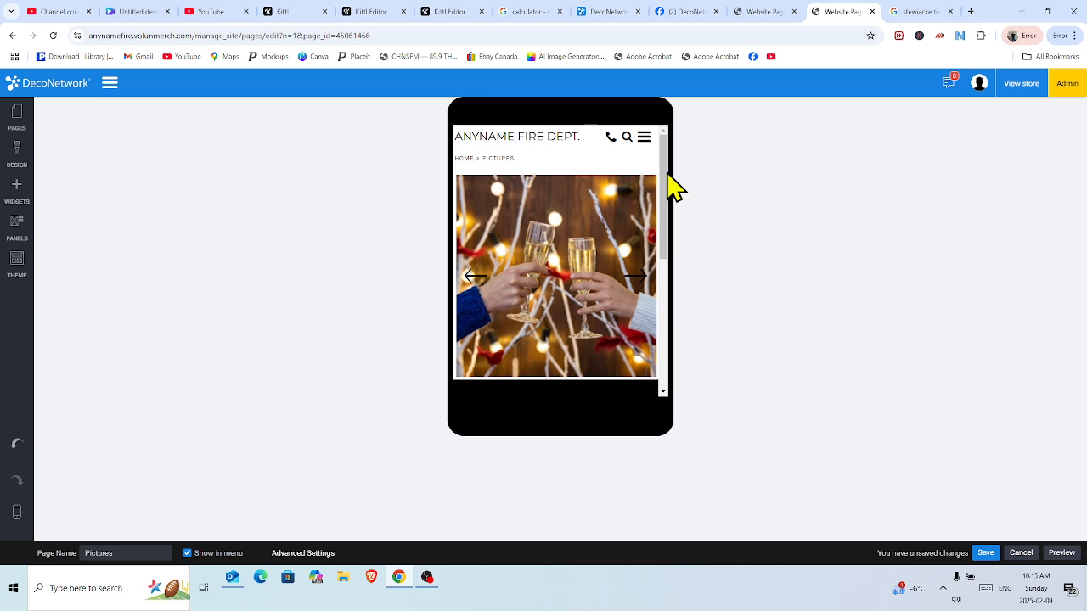
mouse_move(665, 164)
mouse_down()
mouse_move(665, 184)
mouse_move(662, 175)
mouse_up()
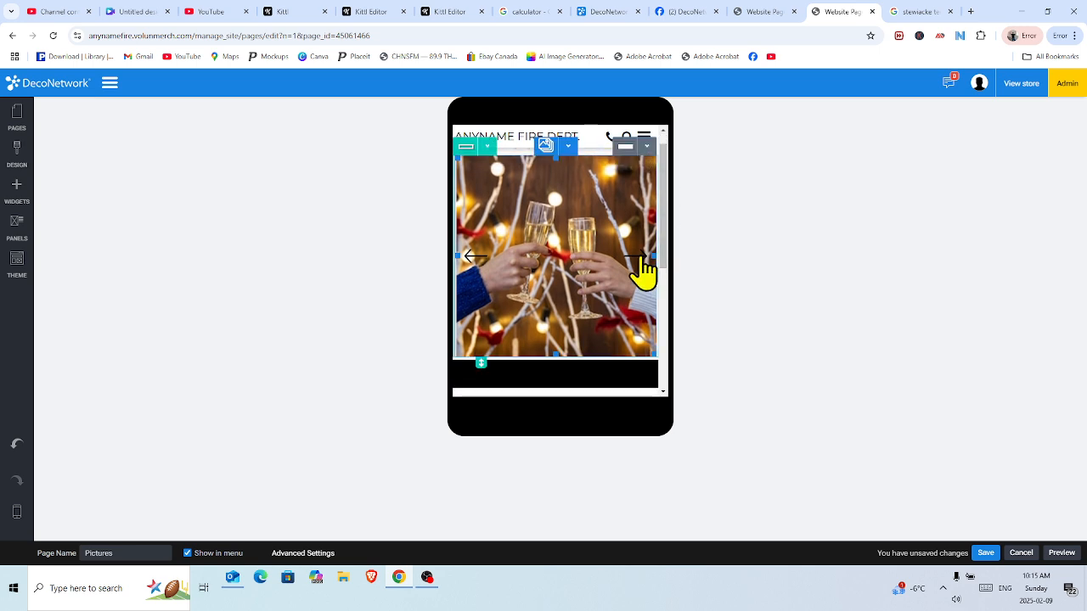
click(645, 271)
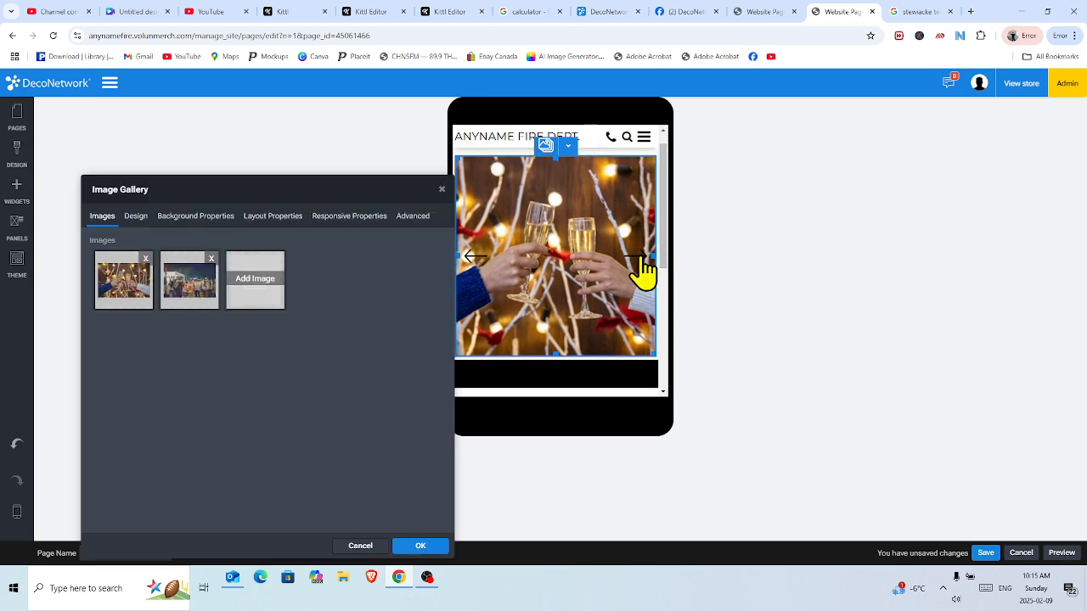
click(441, 189)
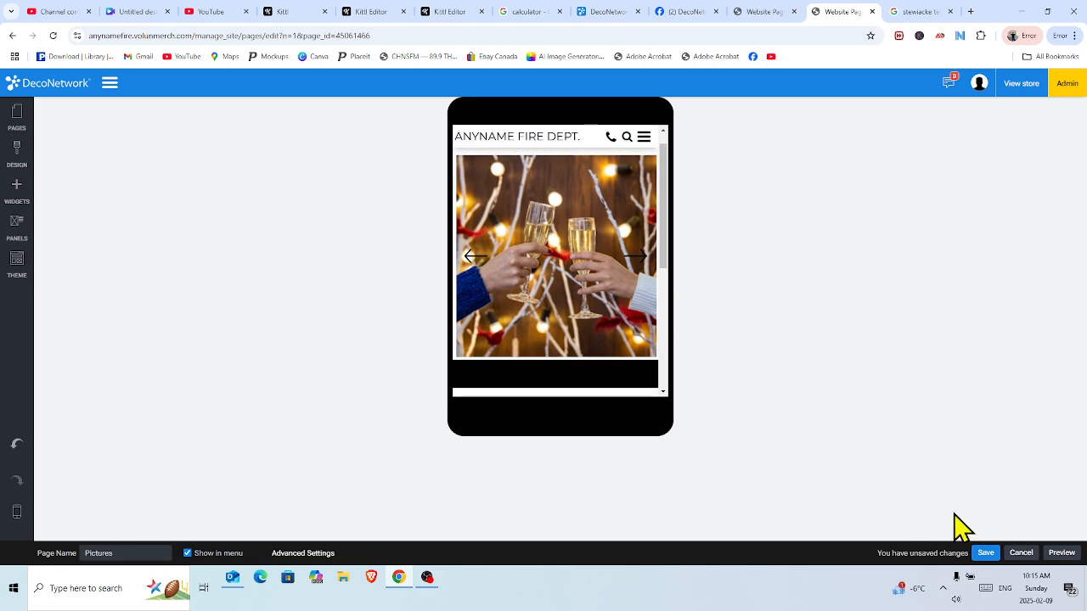
Save and publish the site again, then return to the Wide Monitor view.
click(985, 553)
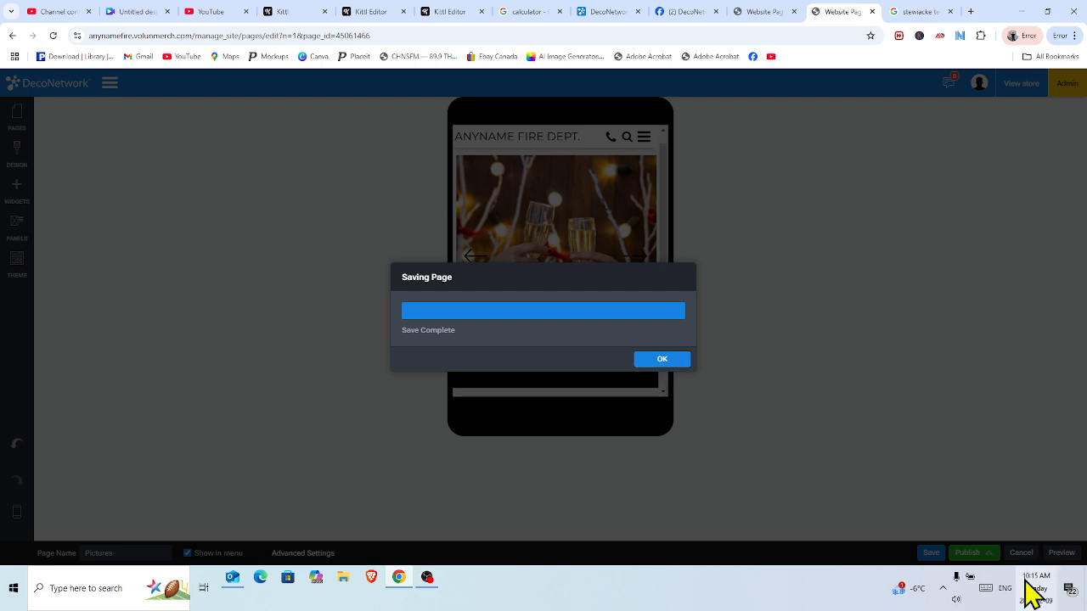
click(664, 358)
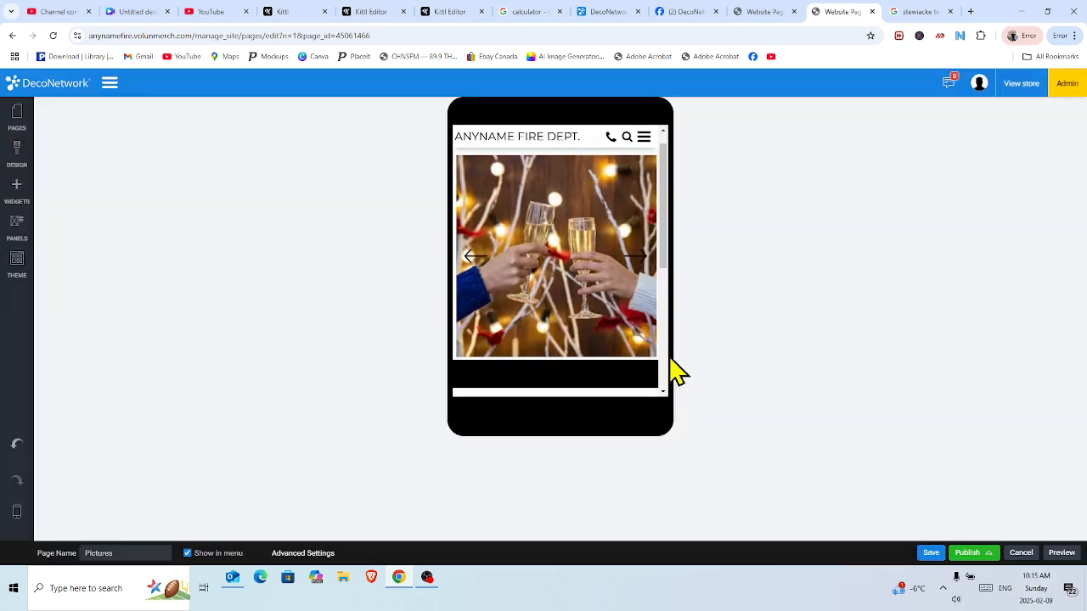
click(973, 556)
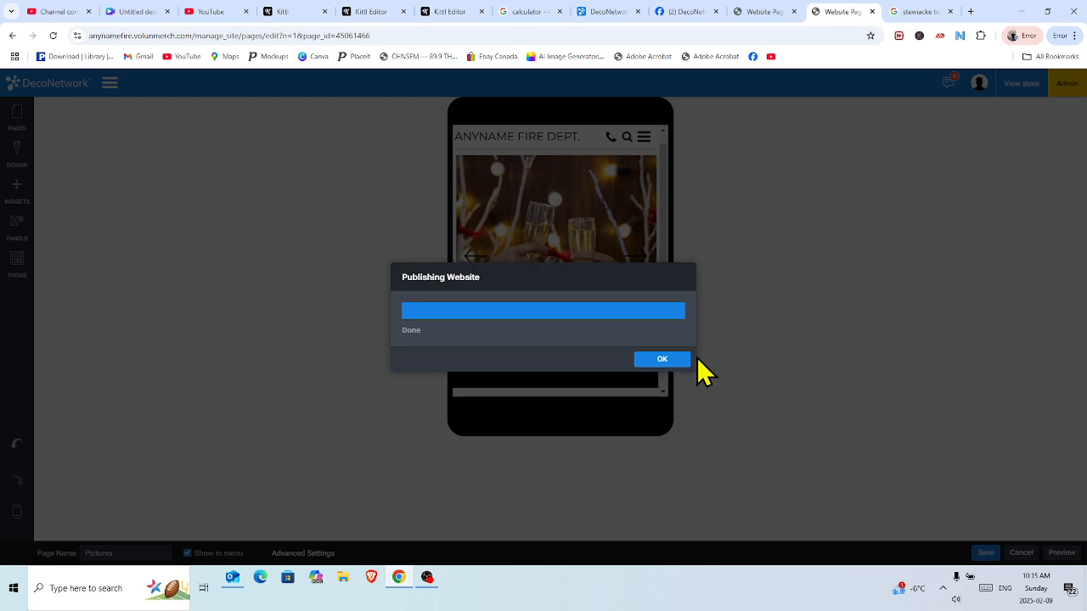
click(680, 360)
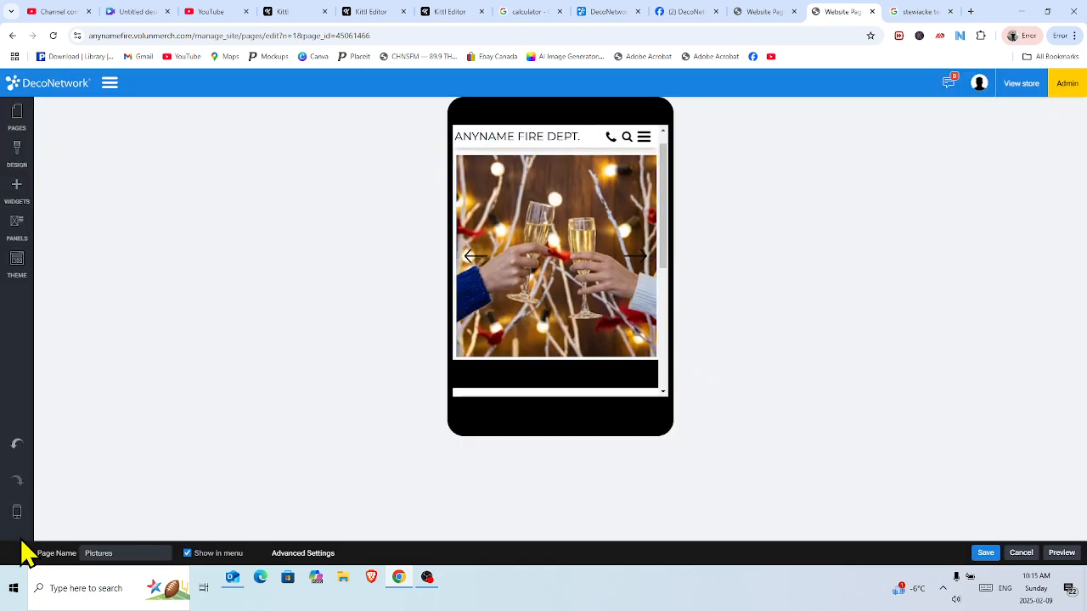
mouse_move(17, 515)
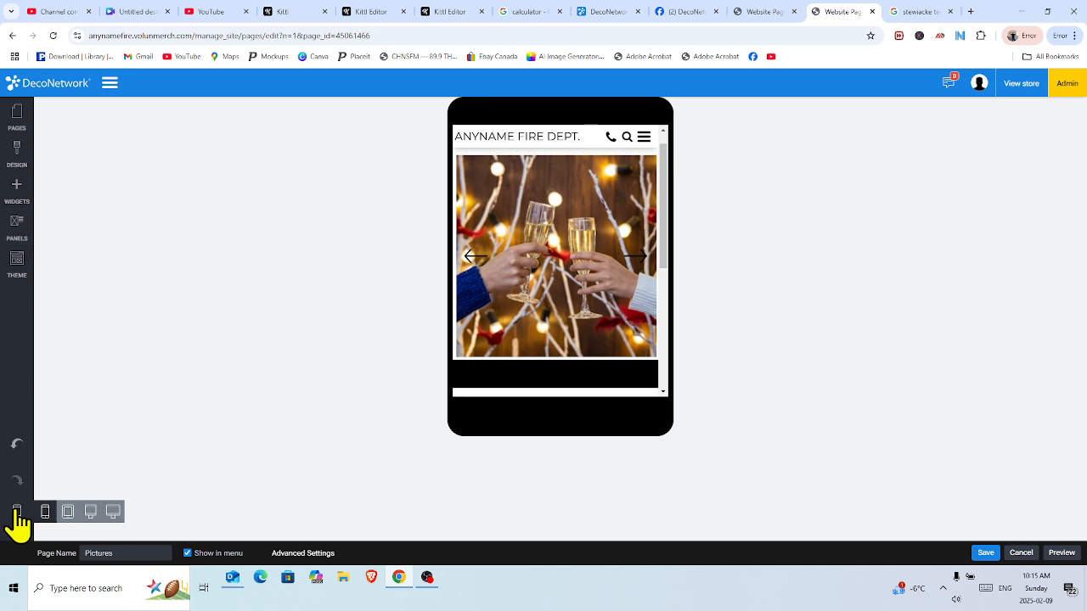
click(113, 511)
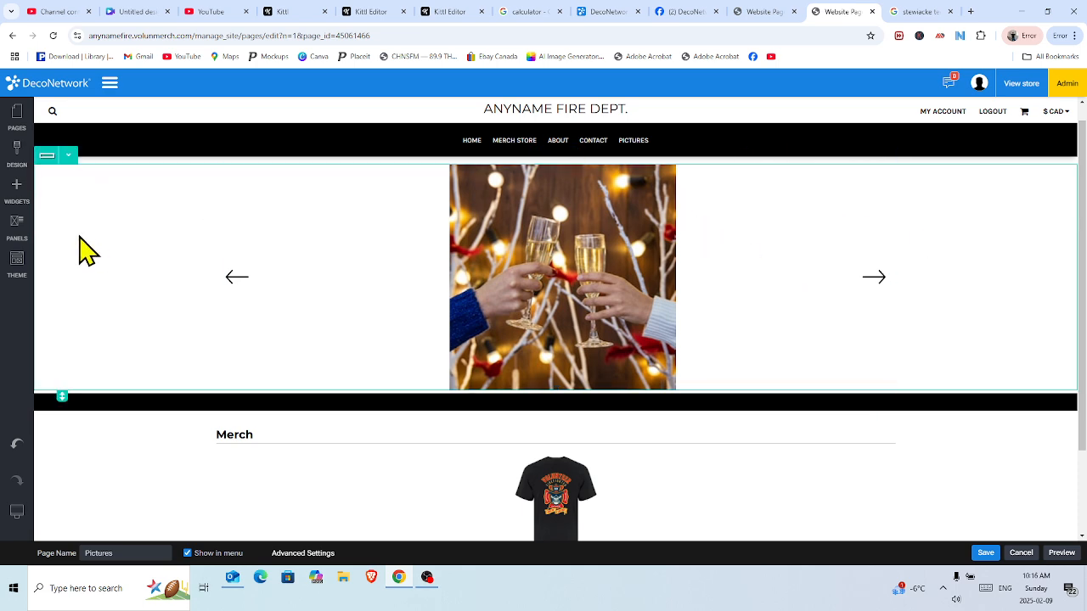
Drag a 3 Columns row onto the Pictures page just below the carousel.
click(17, 189)
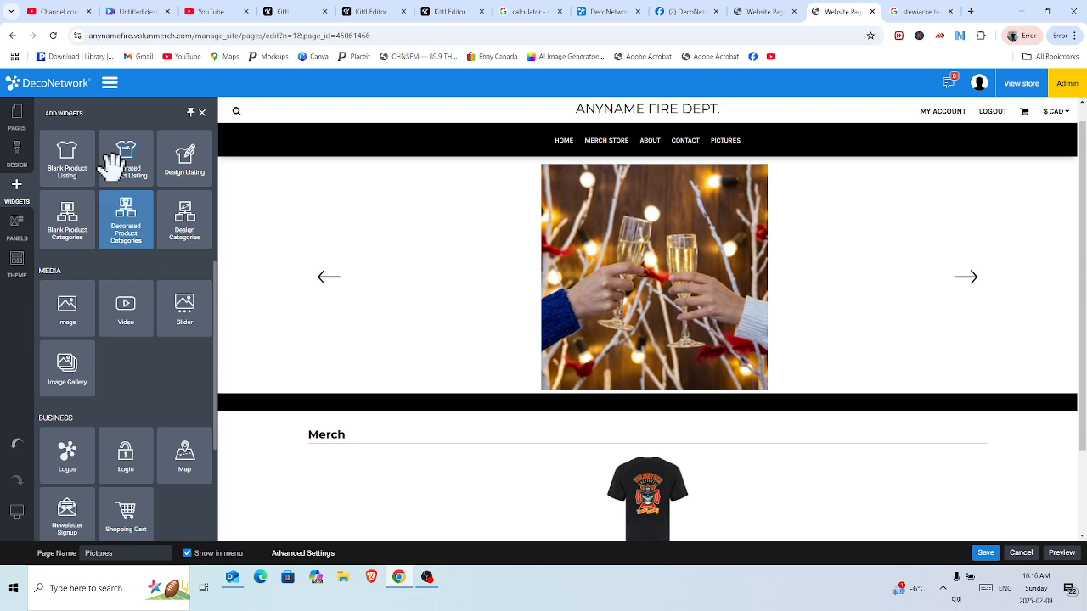
drag(215, 311, 213, 175)
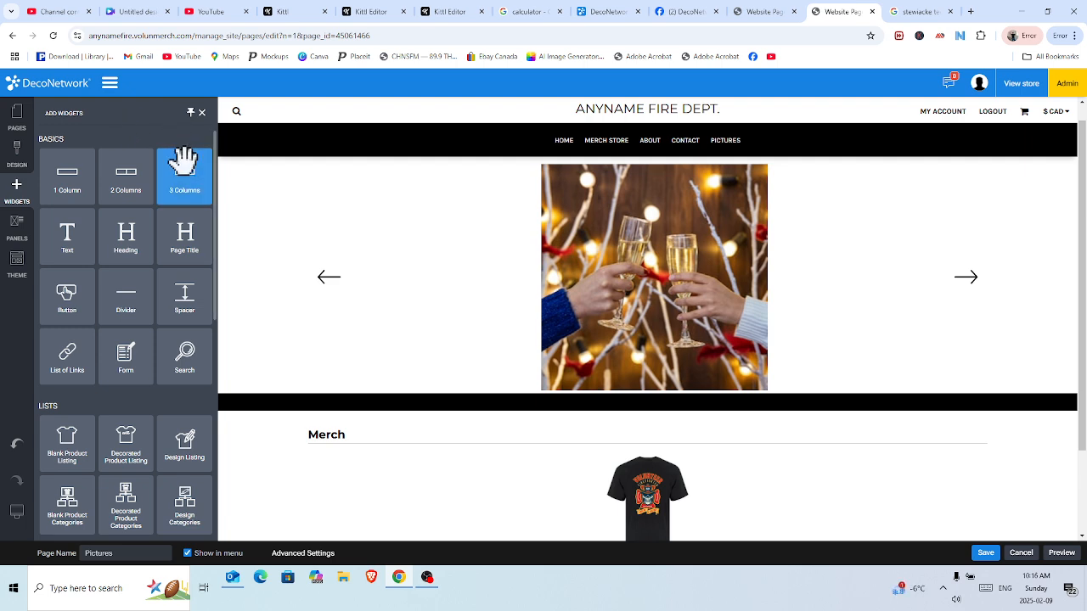
mouse_move(183, 162)
mouse_down()
mouse_move(303, 236)
mouse_move(369, 235)
mouse_move(416, 162)
mouse_move(427, 190)
mouse_move(533, 214)
mouse_move(556, 157)
mouse_move(599, 401)
mouse_up()
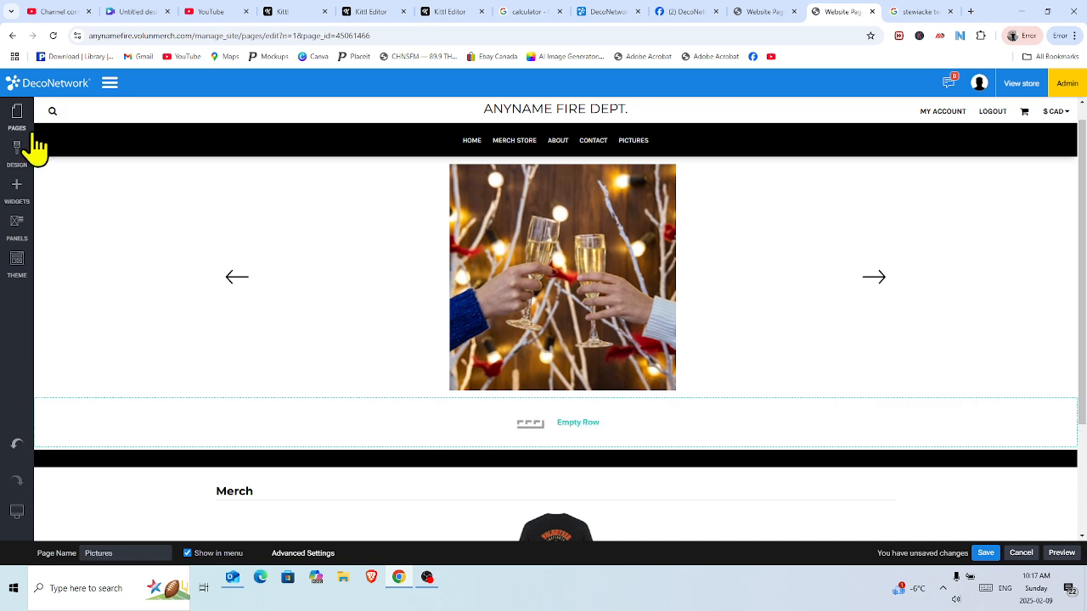
Drop a placeholder heading widget into the new empty row below the carousel.
click(17, 191)
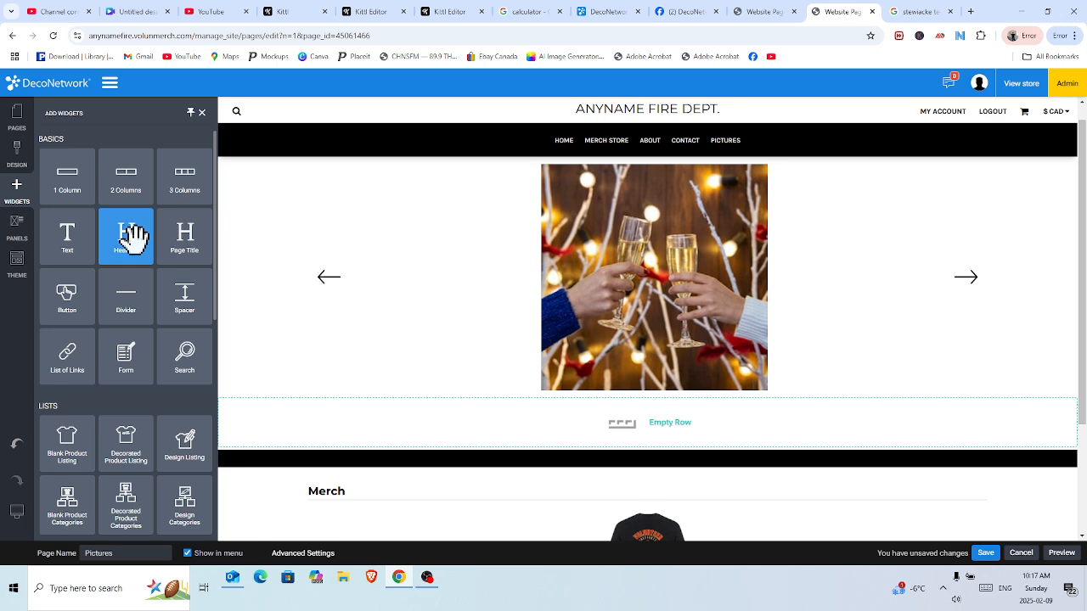
drag(132, 230, 228, 403)
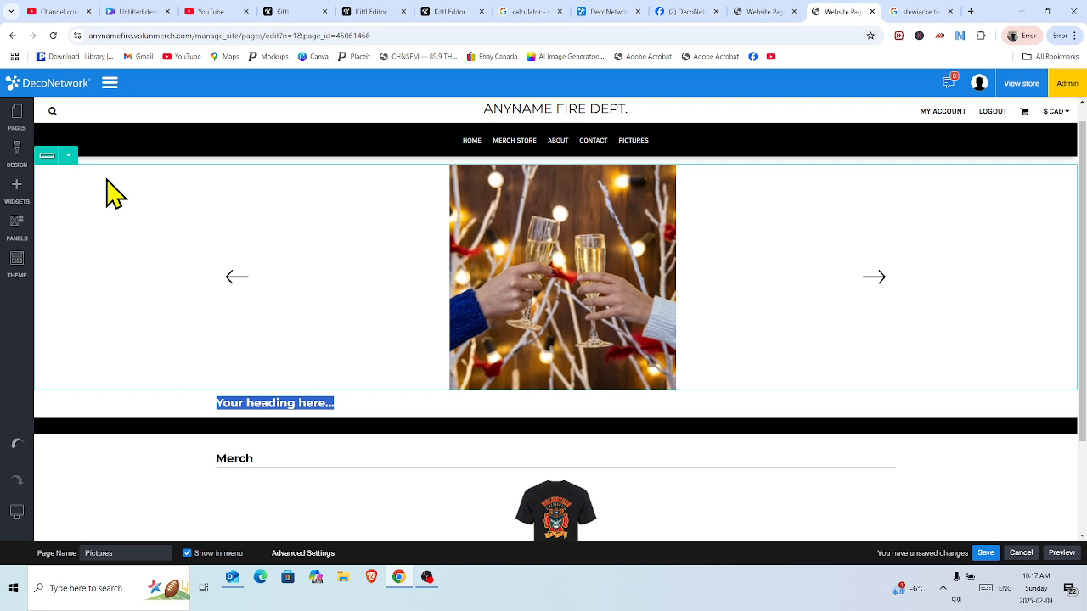
click(24, 197)
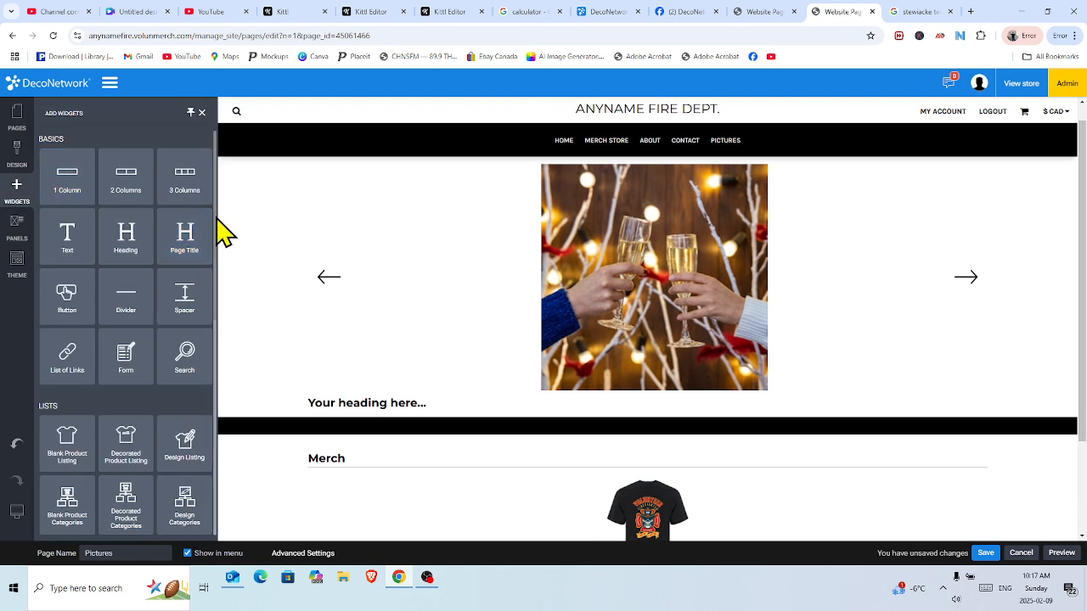
drag(214, 218, 264, 245)
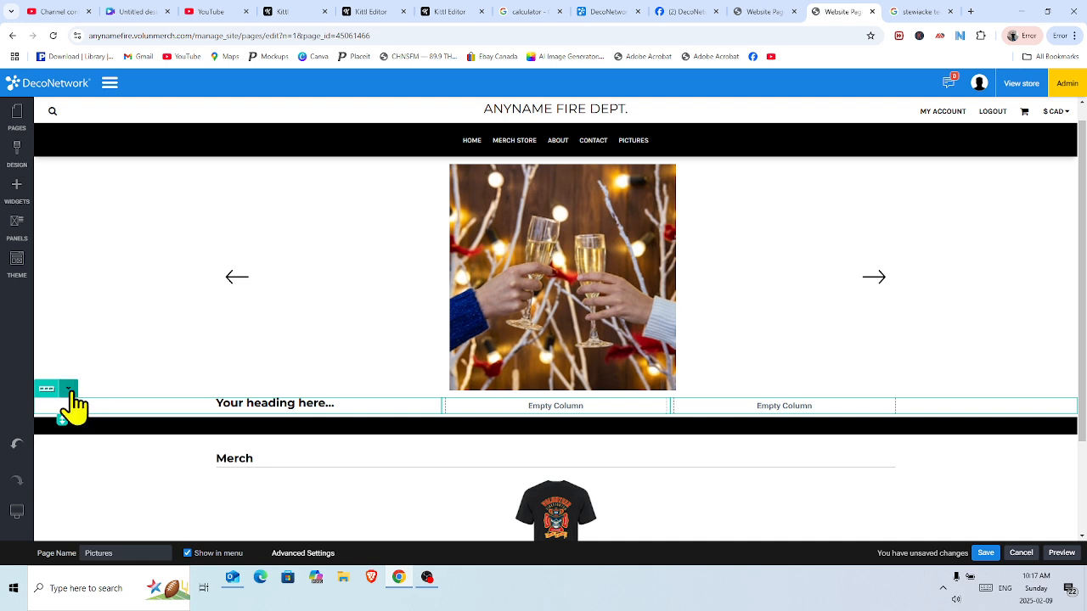
Delete the placeholder heading row and confirm the removal.
click(69, 389)
click(68, 390)
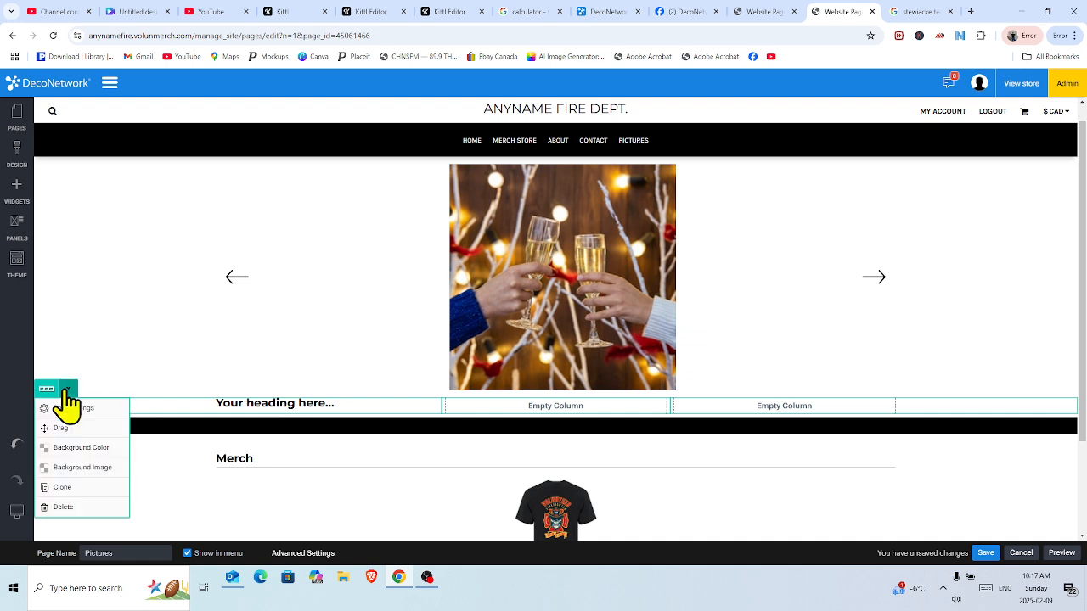
click(75, 507)
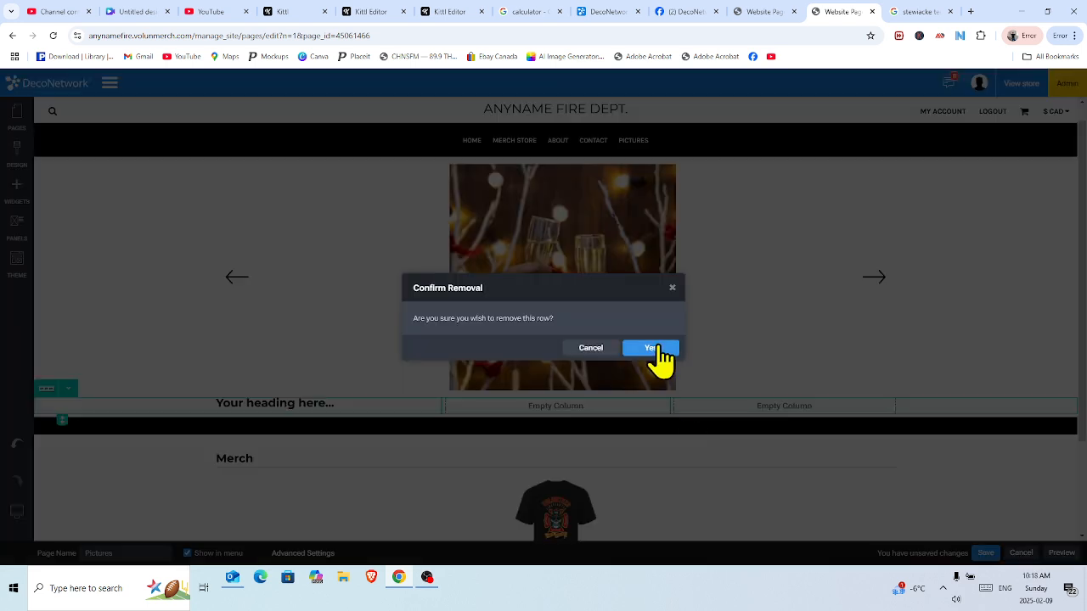
click(650, 348)
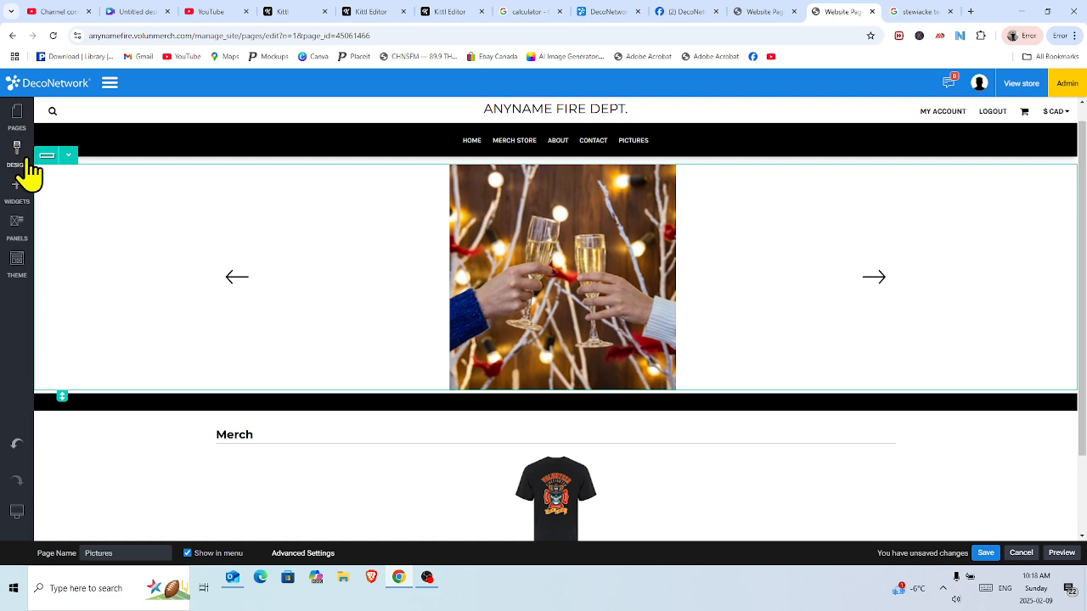
Insert a 2 Columns row below the carousel with the left-column heading 'Christmas Party Video'.
click(13, 201)
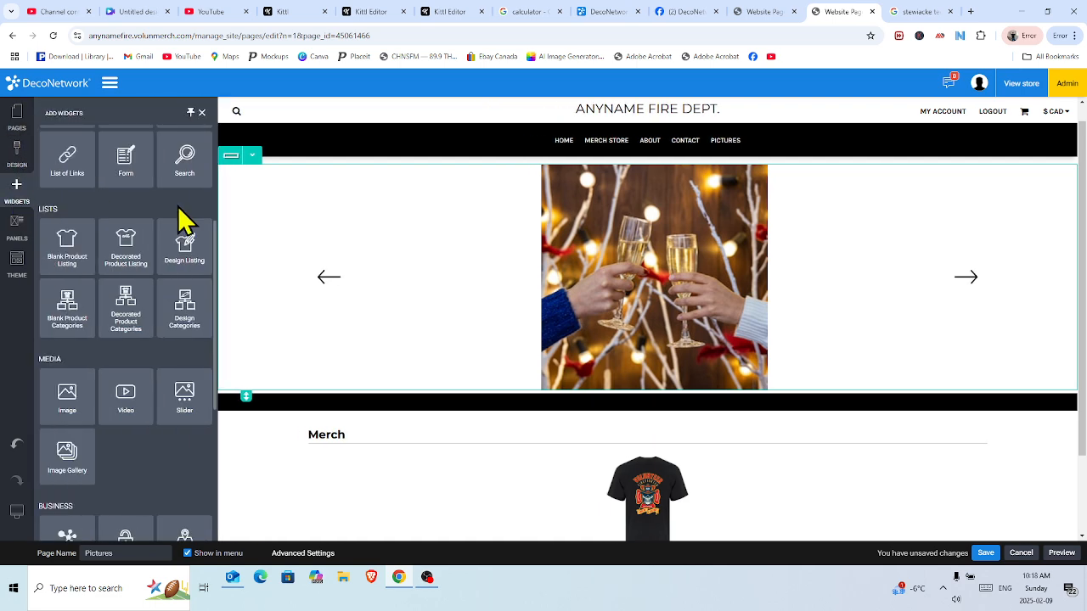
drag(219, 260, 213, 155)
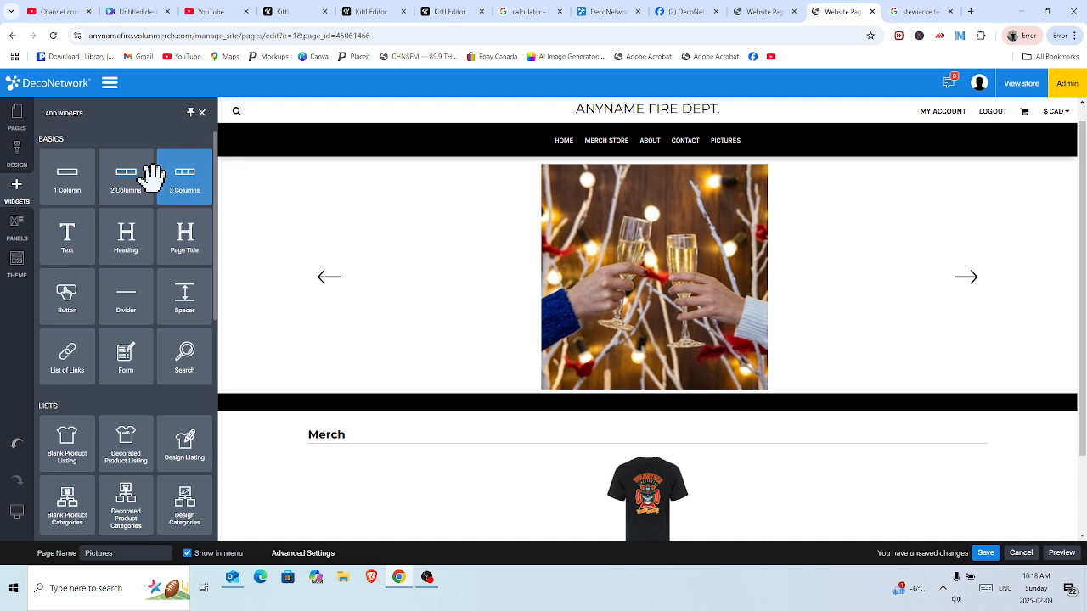
drag(129, 179, 507, 374)
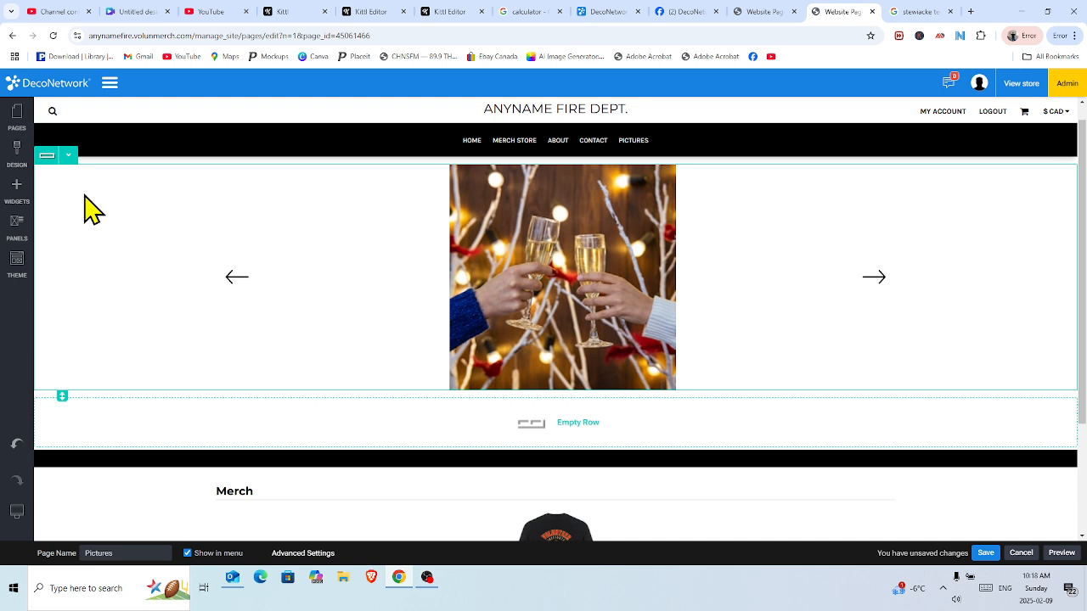
click(24, 194)
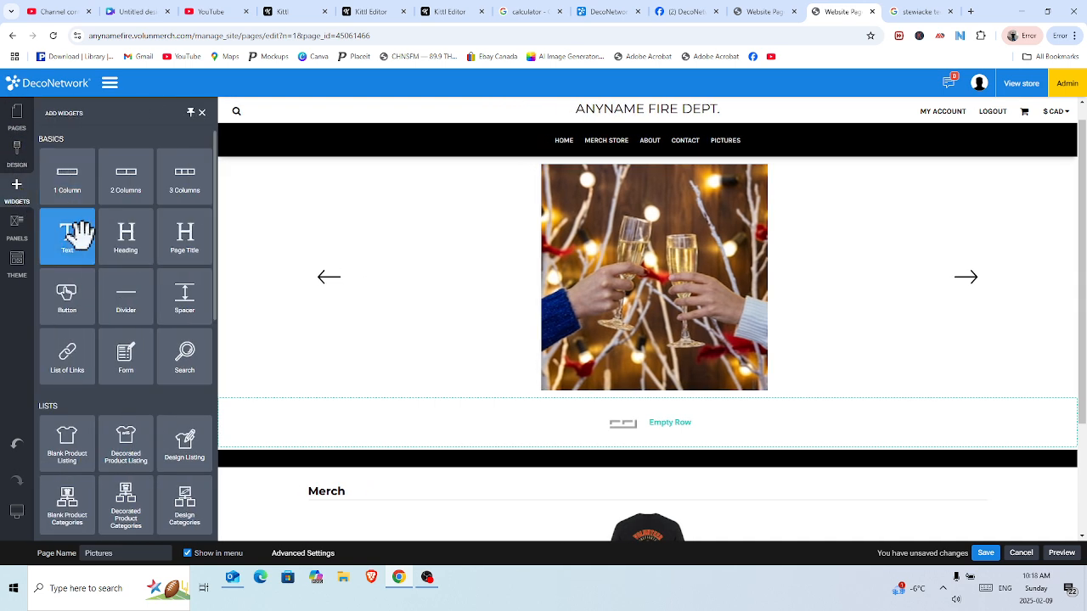
drag(131, 240, 214, 425)
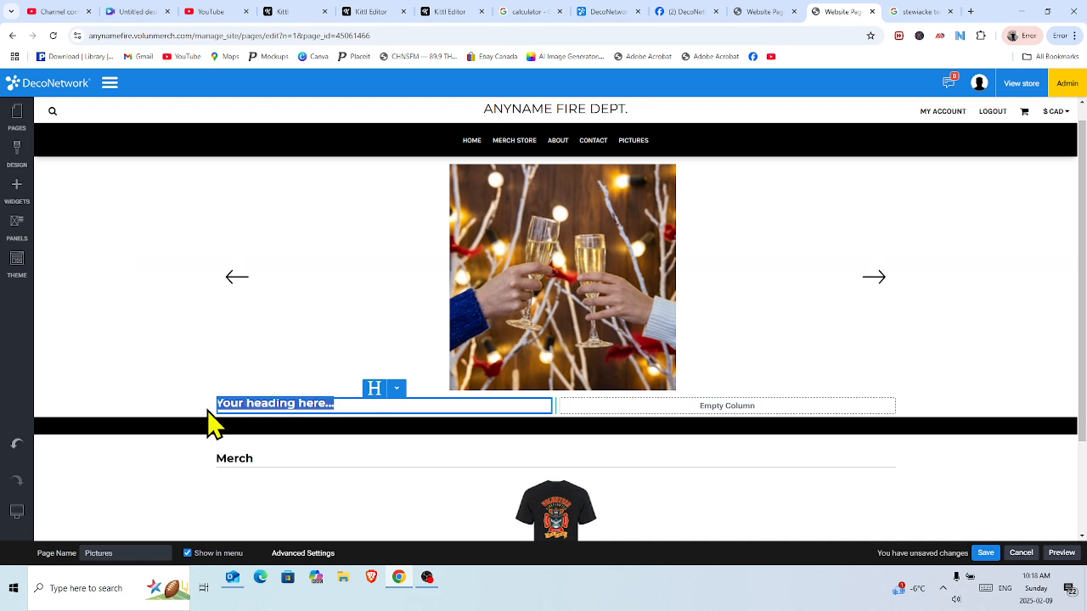
text(Christmas Party Video)
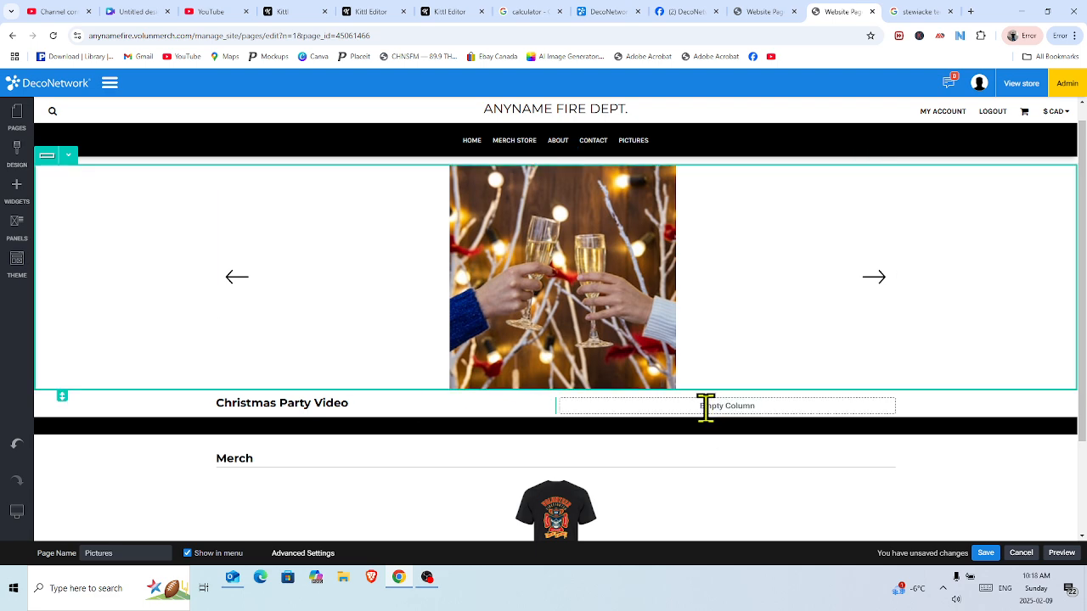
Drag the Video widget from the Media widgets into the right column beside the heading.
click(14, 195)
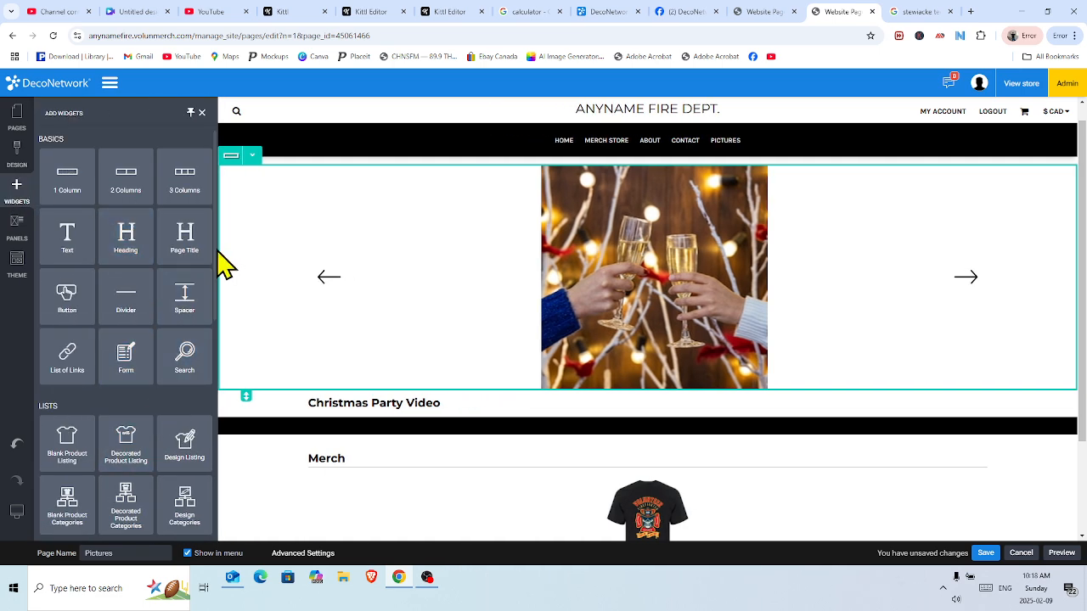
scroll(212, 259, down, 1)
scroll(214, 260, down, 3)
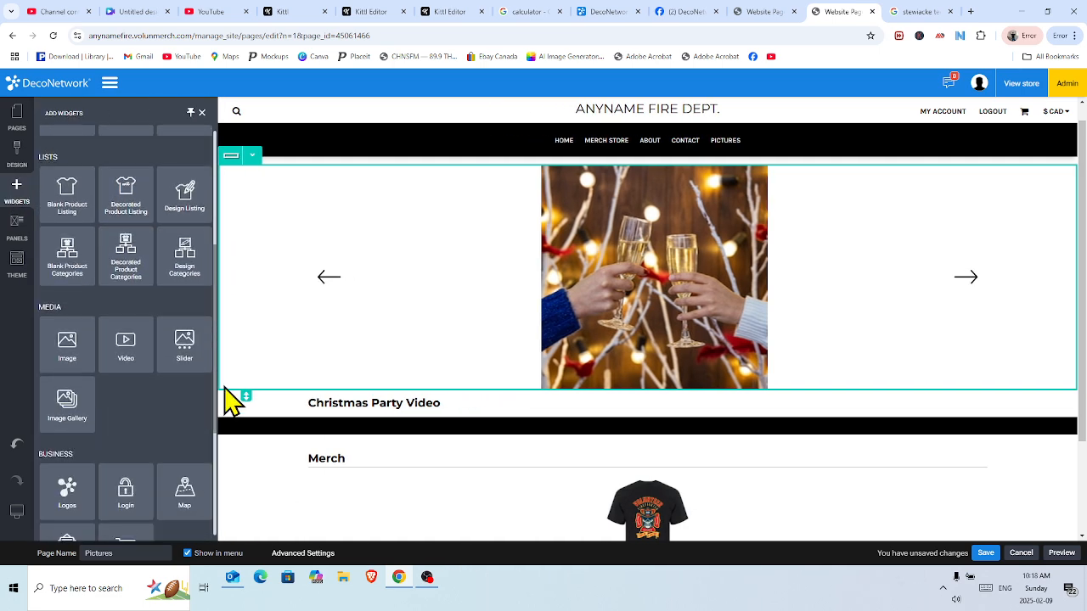
mouse_move(141, 367)
mouse_down()
mouse_move(269, 393)
mouse_move(523, 402)
mouse_move(700, 377)
mouse_move(744, 409)
mouse_move(745, 423)
mouse_up()
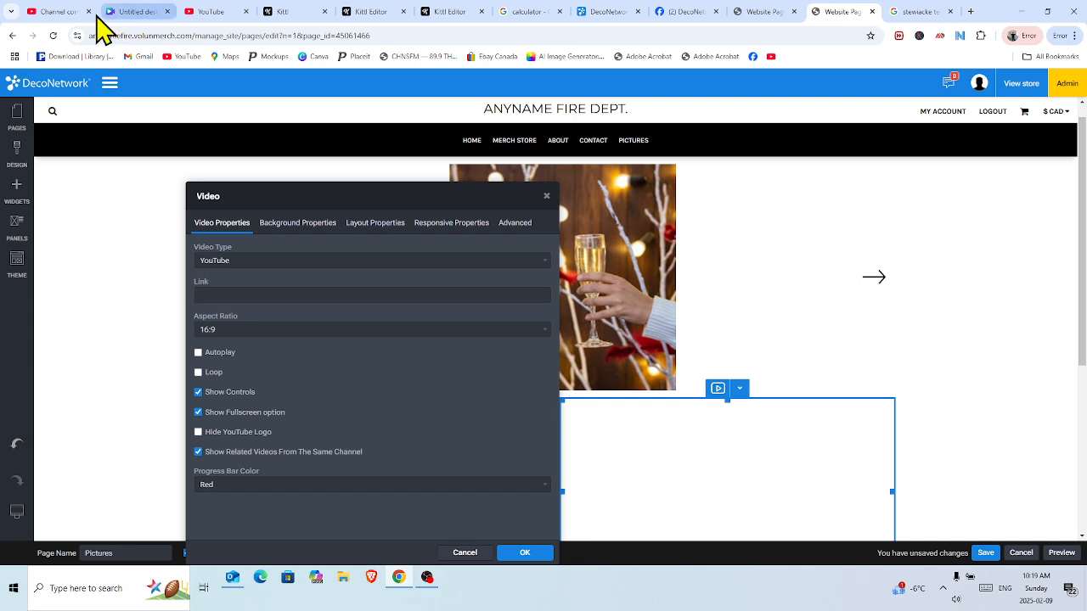
Copy the Website Additional Settings video link from its YouTube Studio details, then return to DecoNetwork.
click(59, 12)
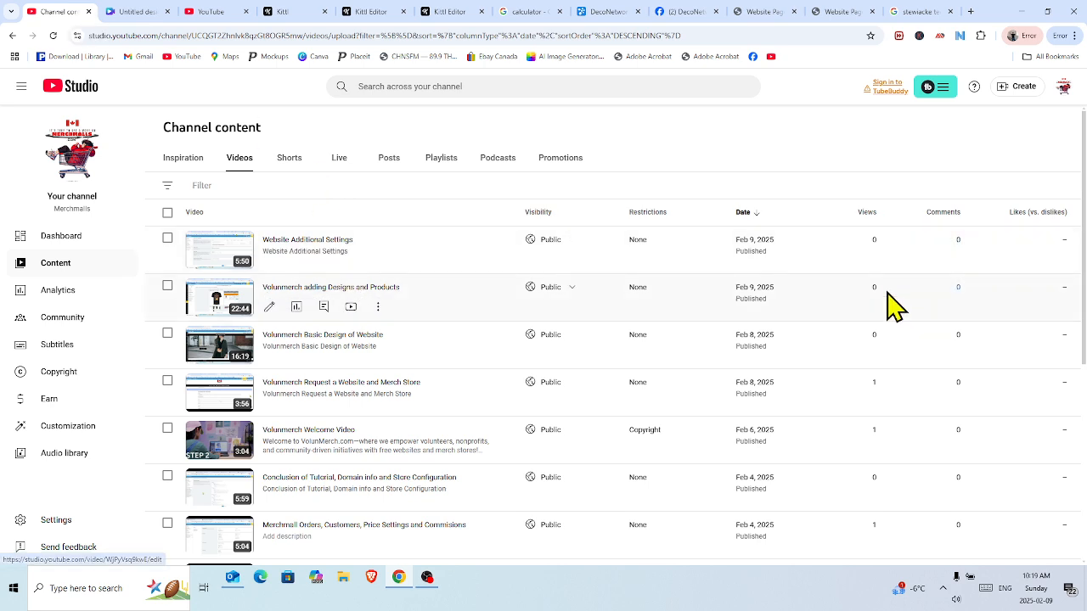
click(313, 241)
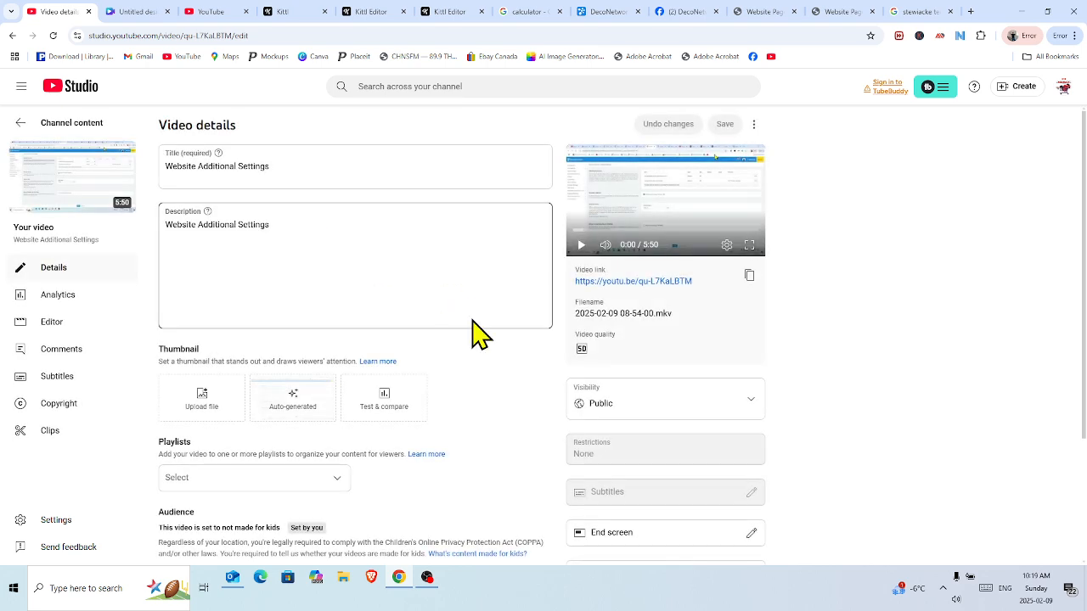
click(750, 276)
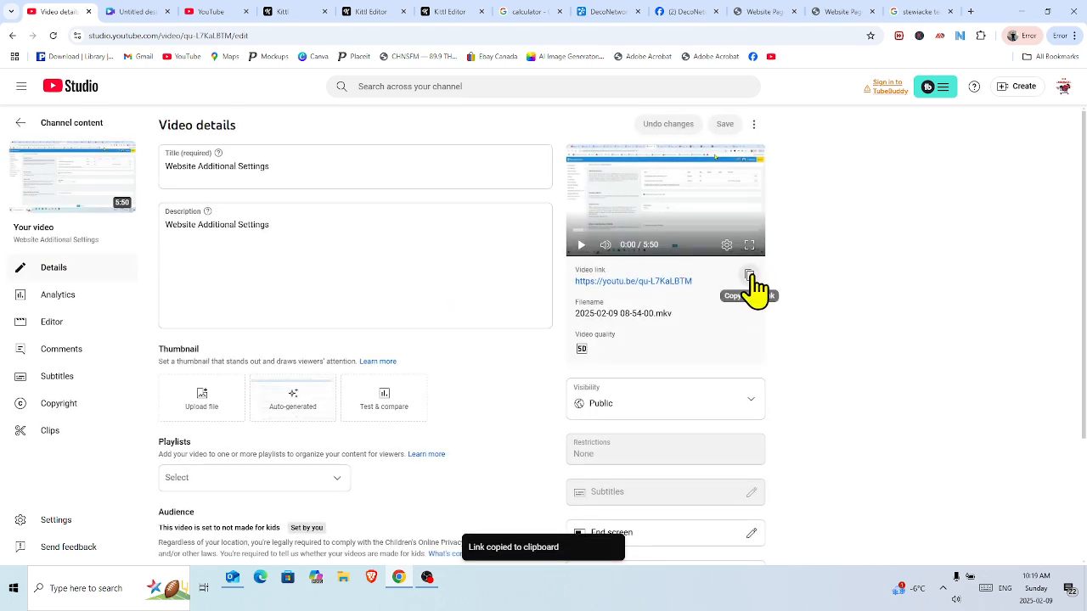
click(843, 14)
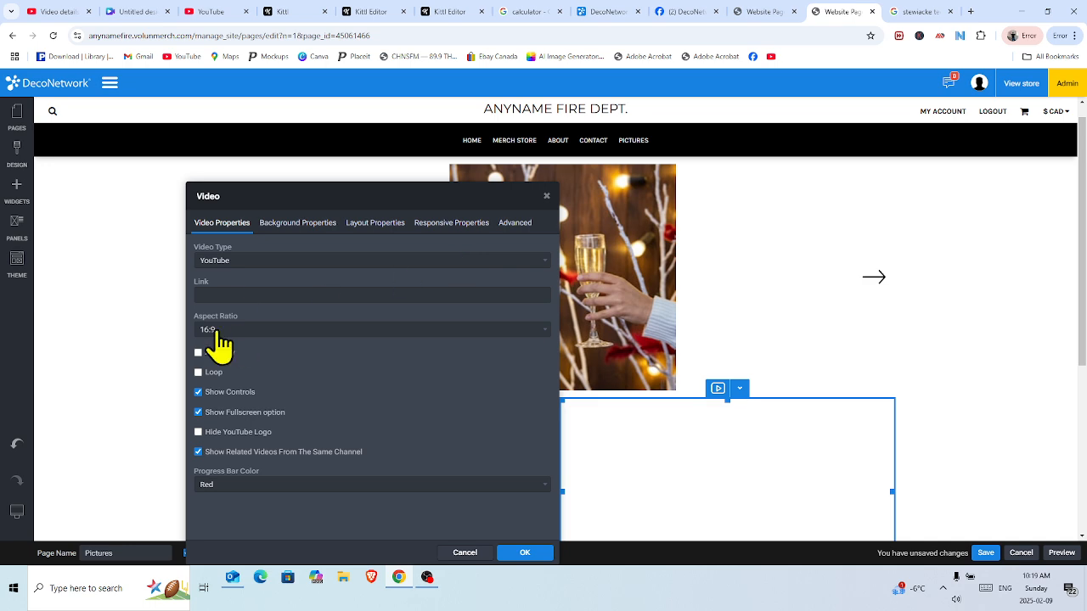
click(212, 294)
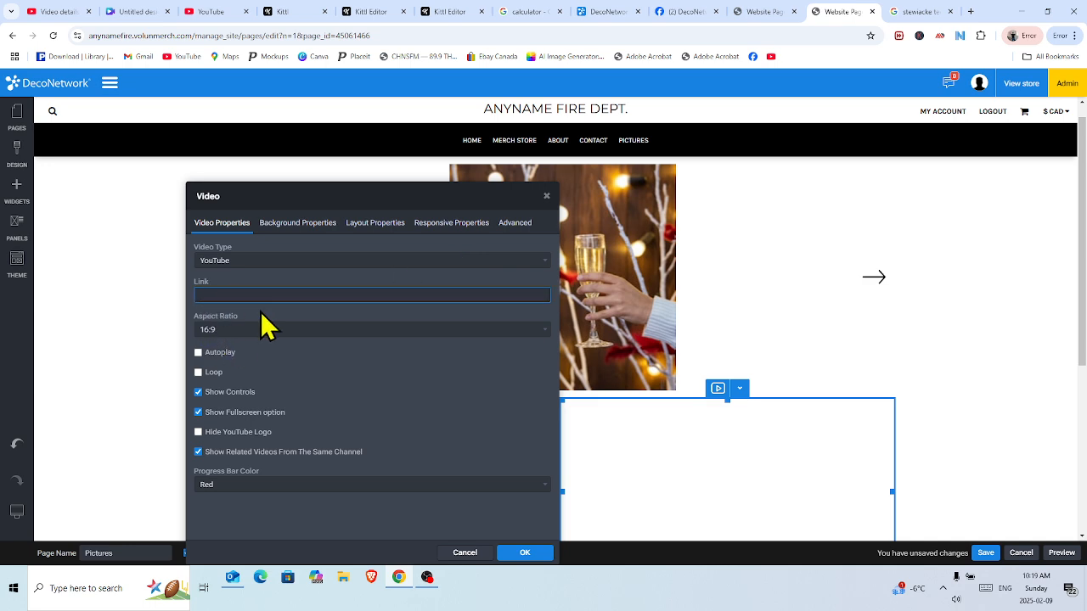
right_click(254, 295)
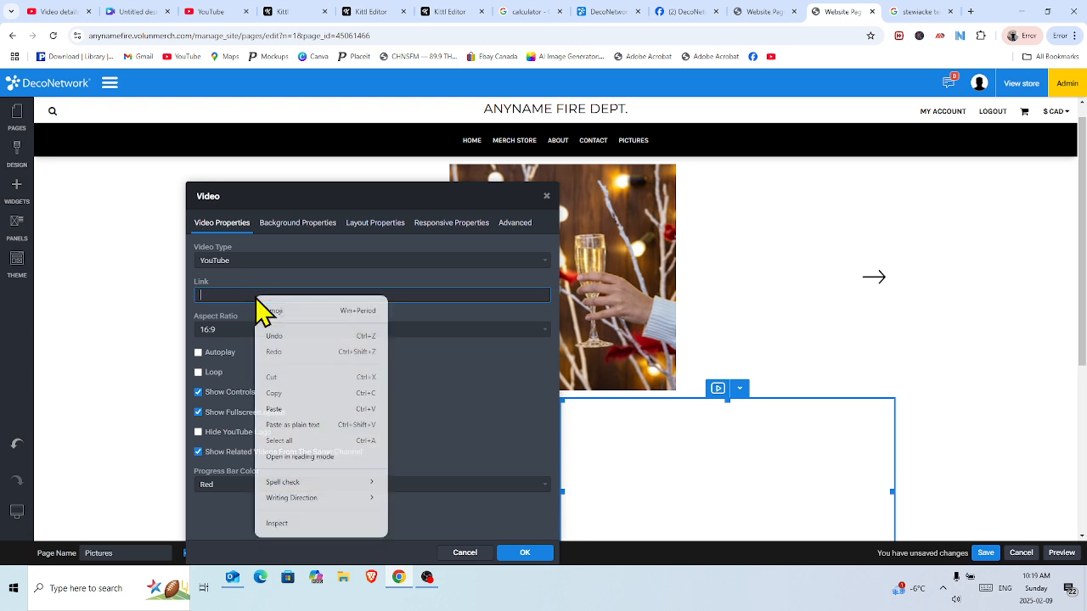
click(297, 410)
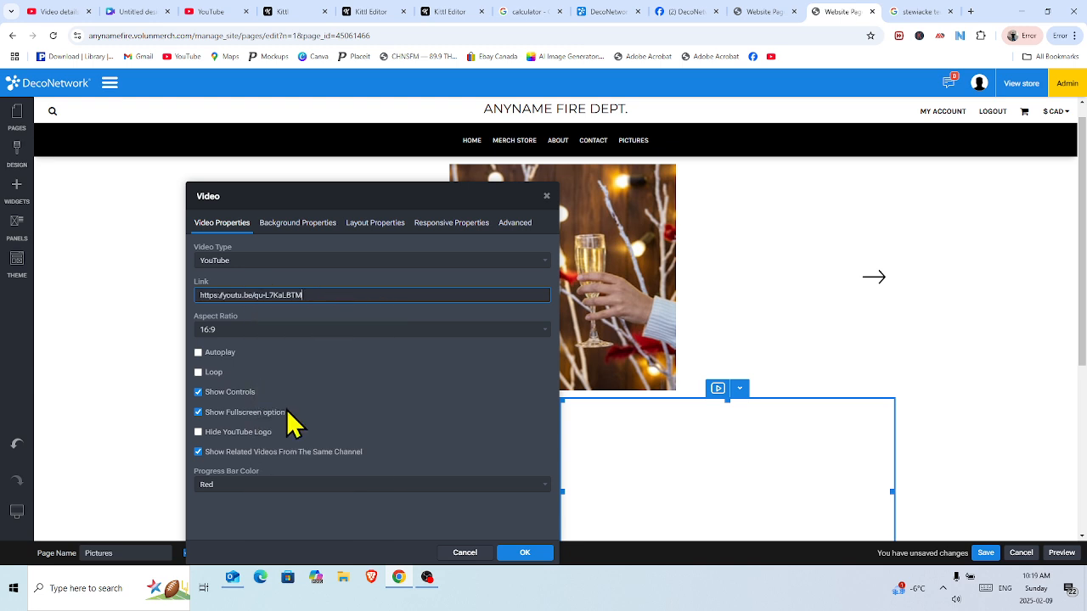
click(524, 553)
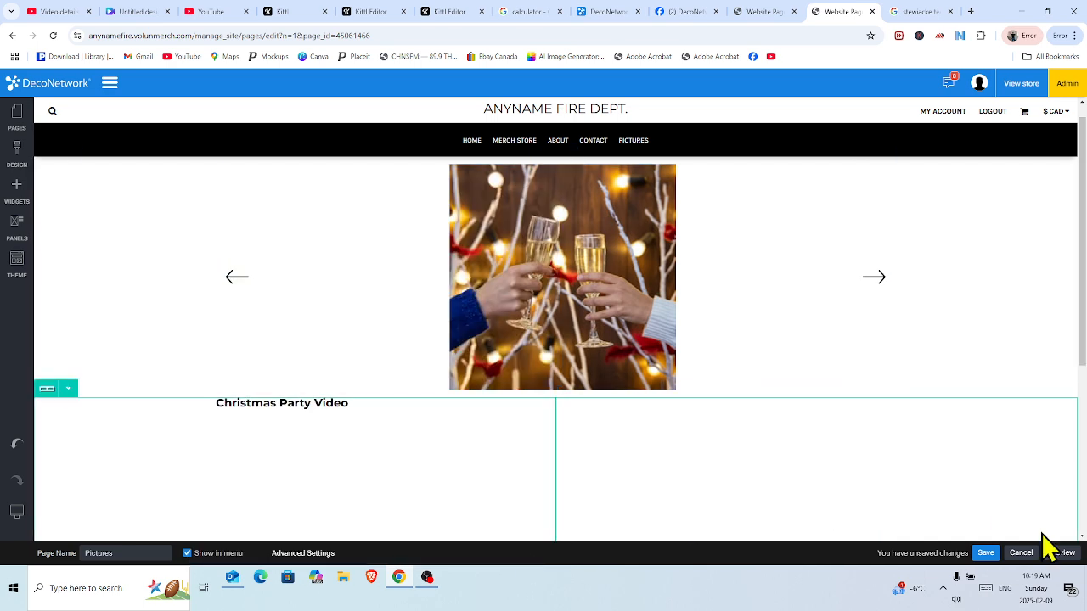
Save the Pictures page and publish the website.
click(985, 553)
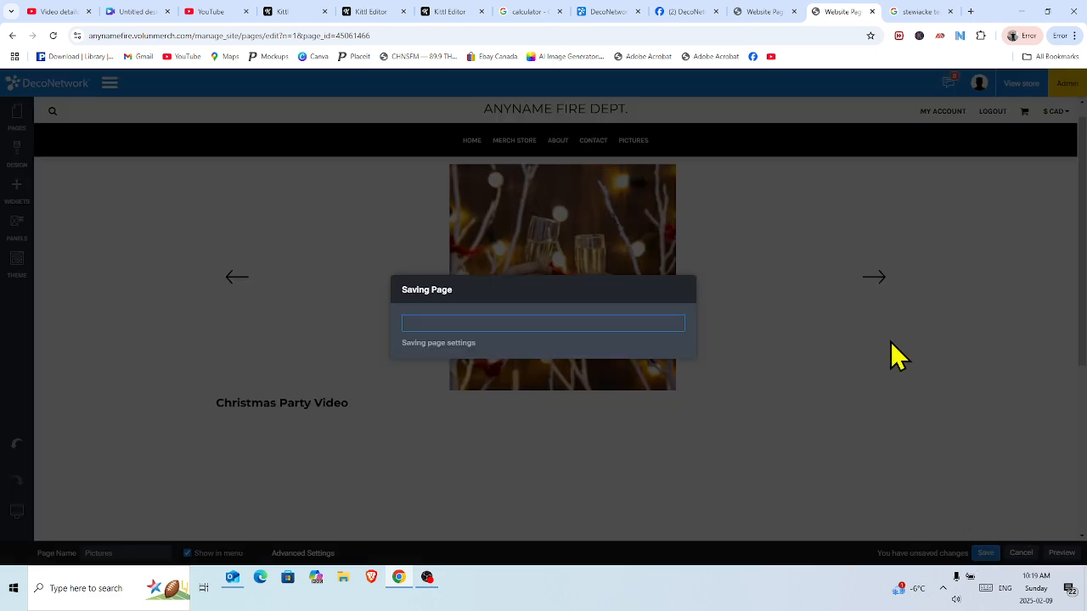
click(680, 363)
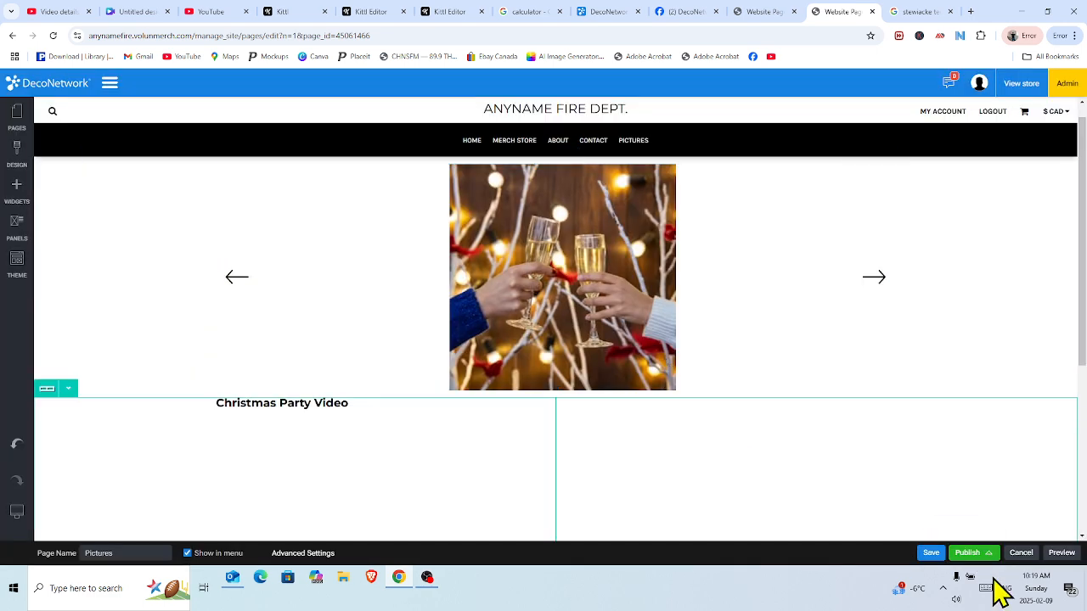
click(970, 556)
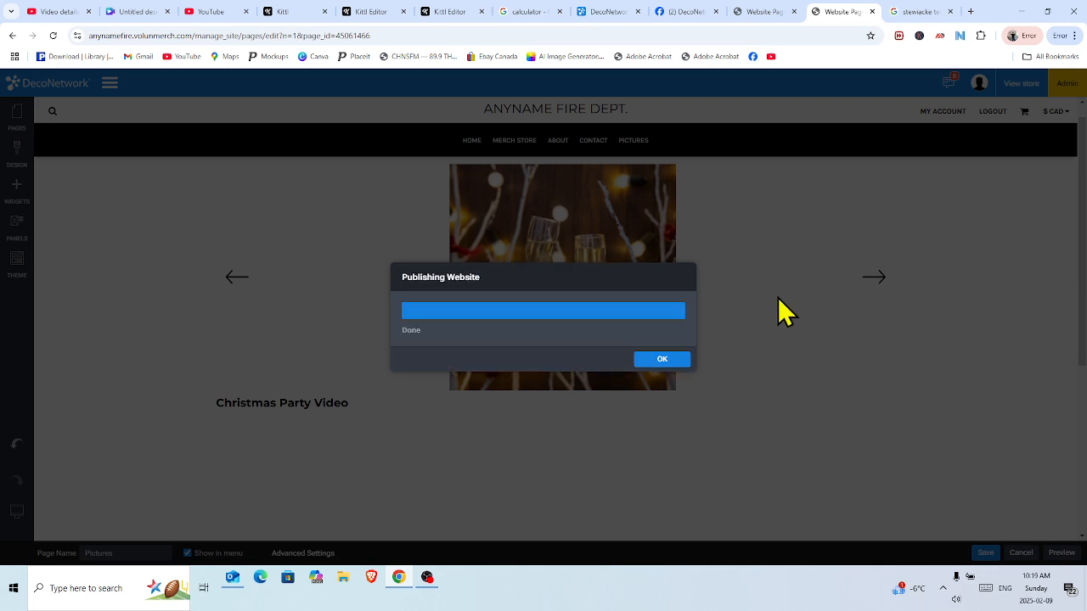
click(673, 360)
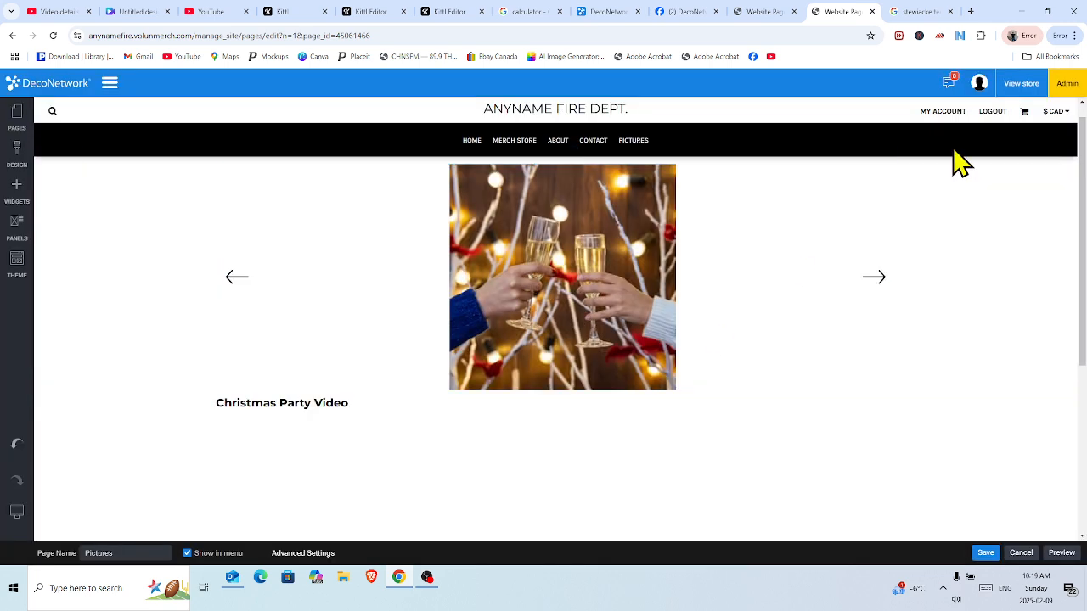
Open the live store's Pictures page and scroll down to the embedded Christmas party video.
click(1020, 94)
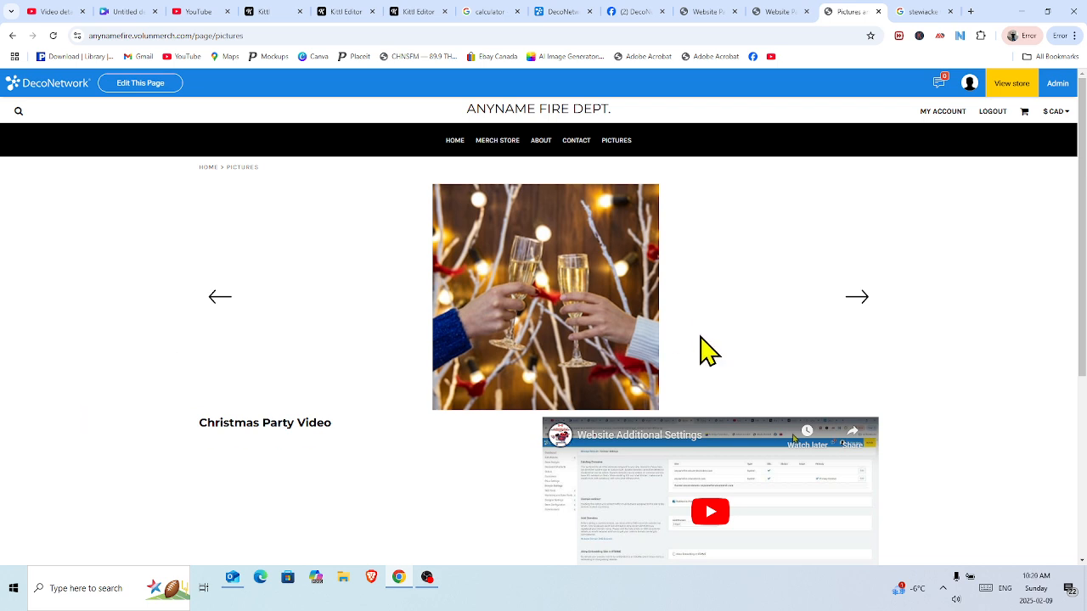
drag(1085, 259, 1084, 336)
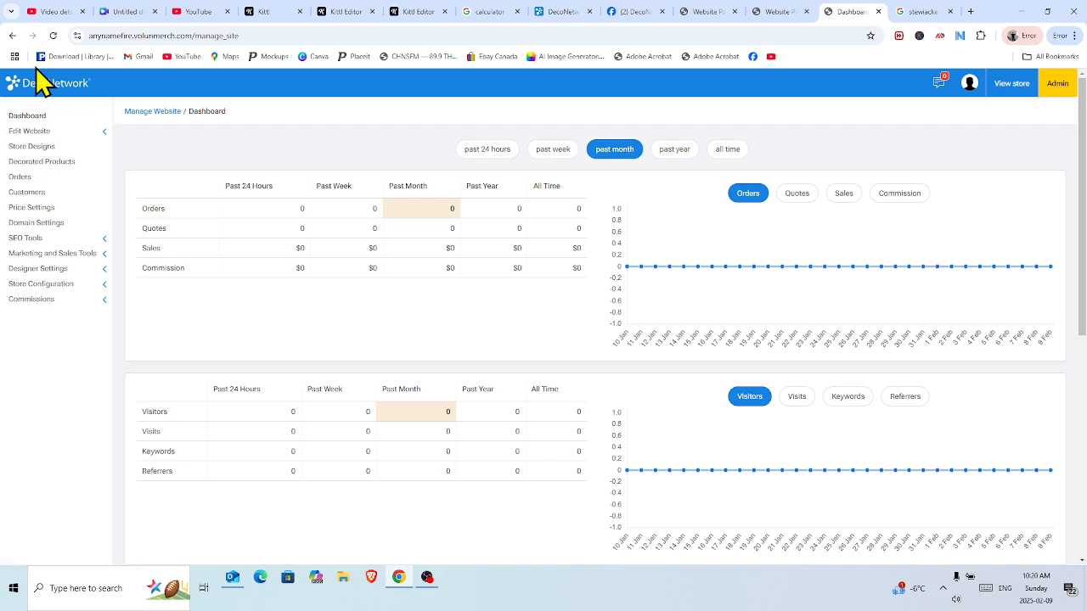
Go to Edit Website > Website Pages and select Pictures in the Pages panel.
click(39, 133)
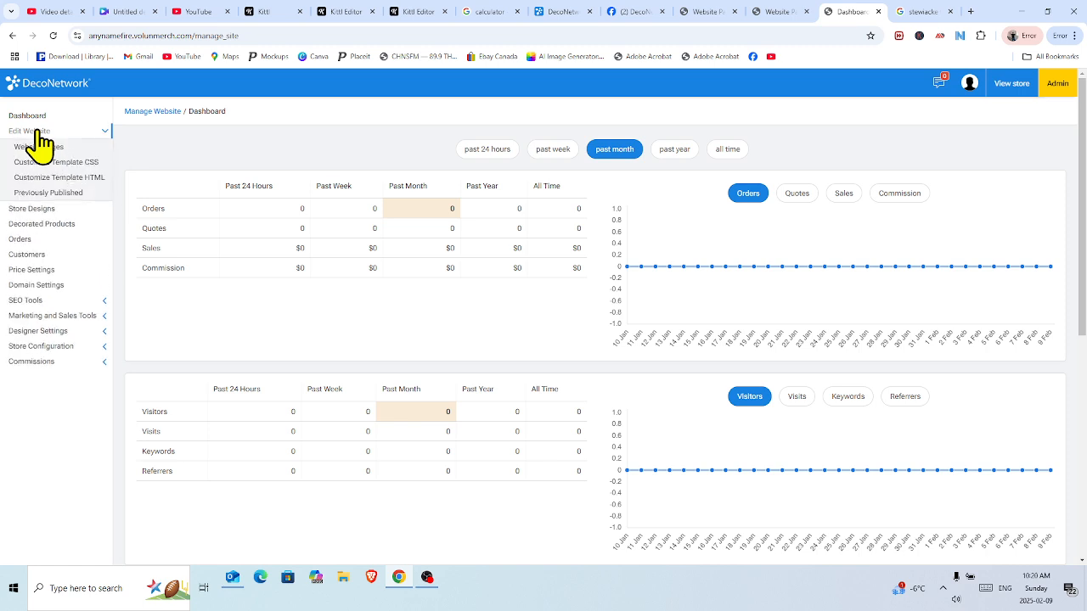
click(54, 148)
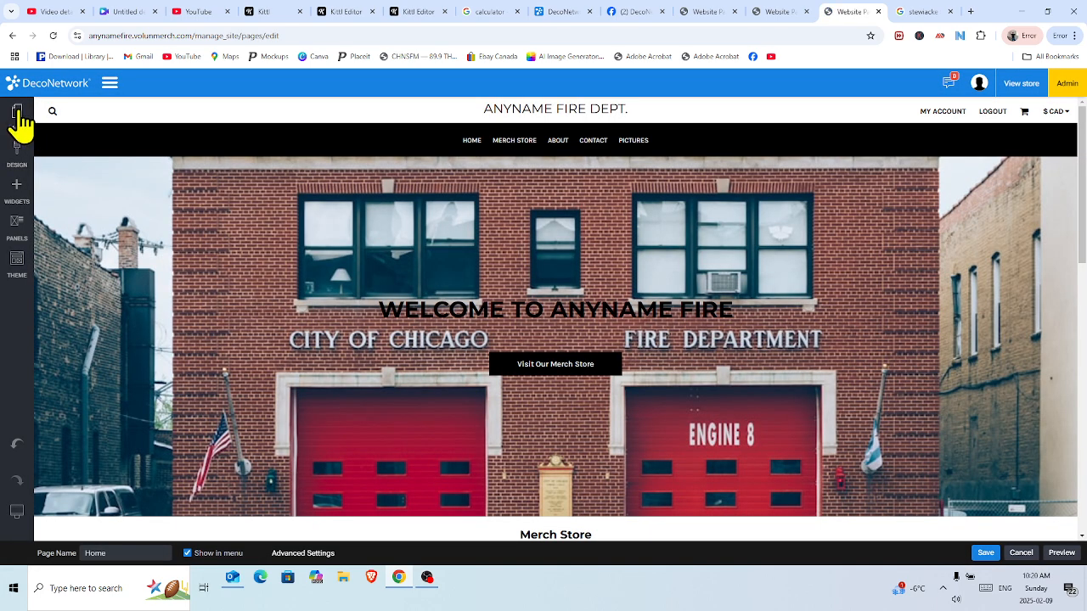
click(18, 123)
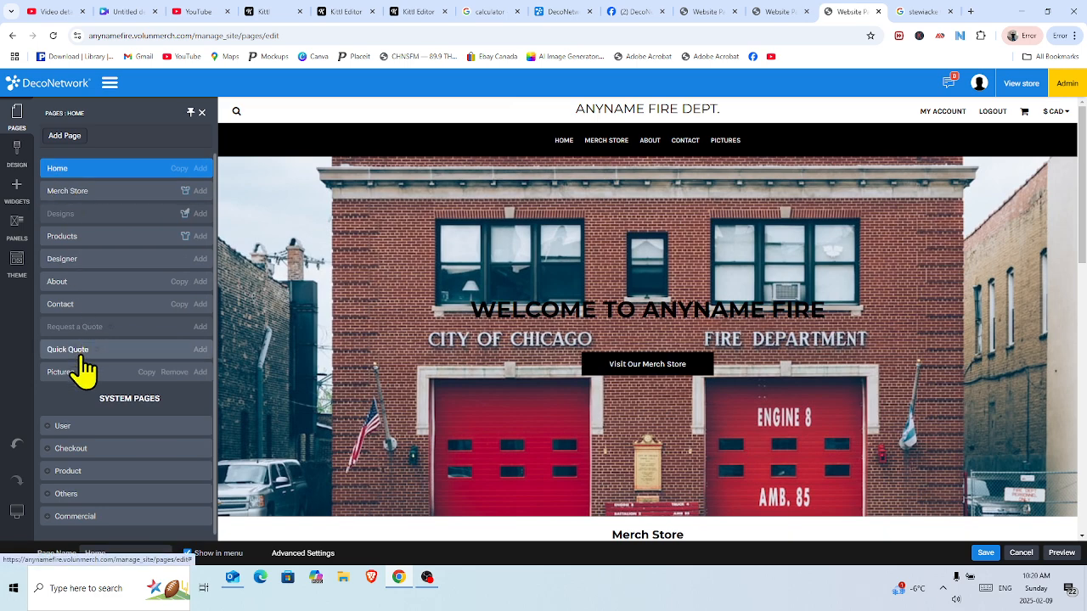
click(75, 373)
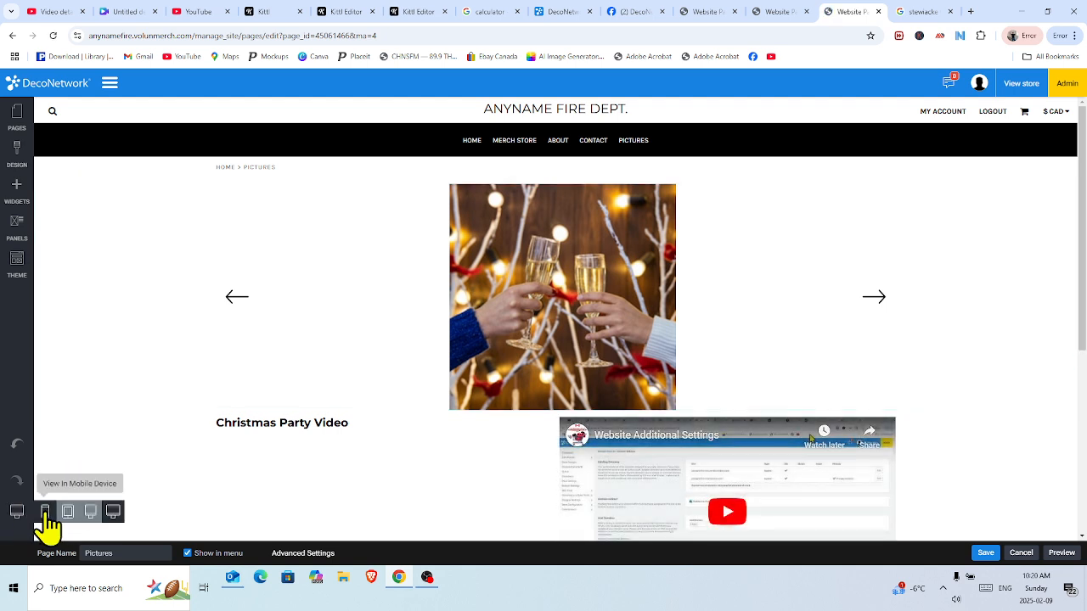
Preview the Pictures page at mobile size, scroll through it, then switch to wide-monitor view.
click(45, 515)
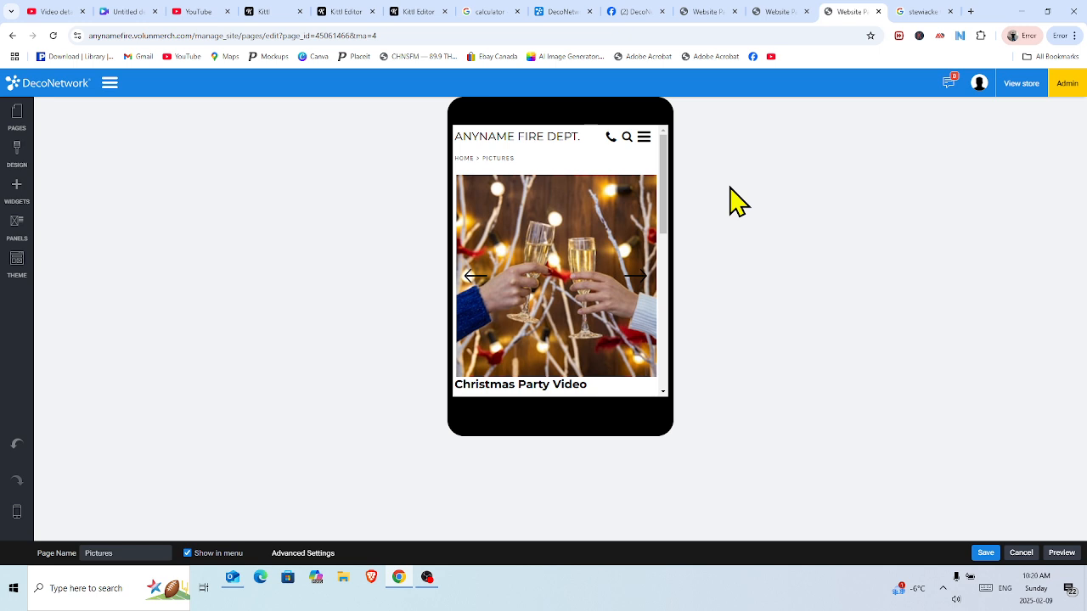
mouse_move(556, 174)
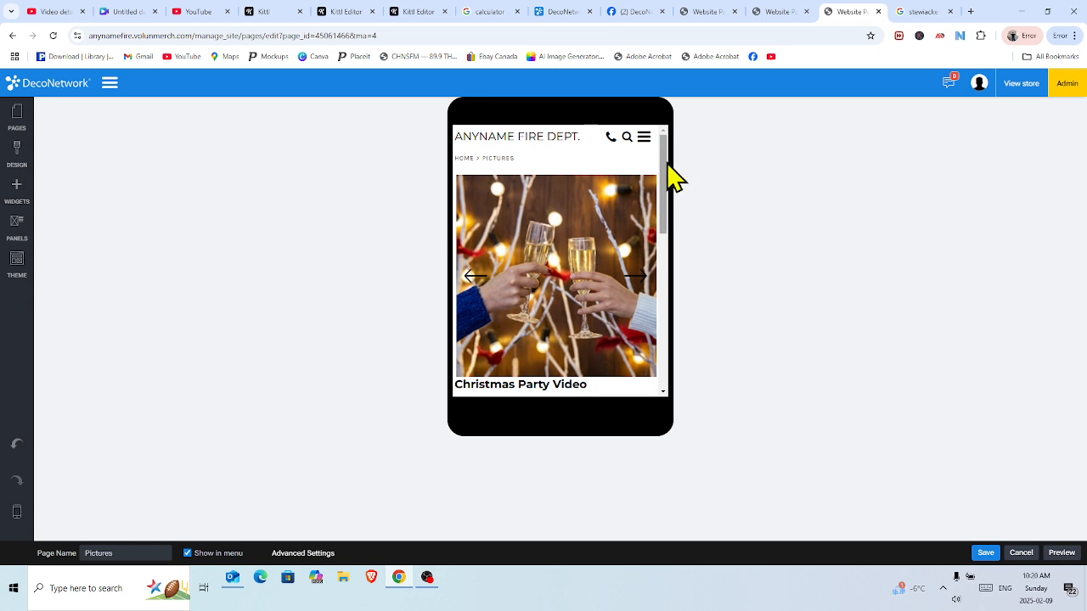
drag(668, 163, 675, 240)
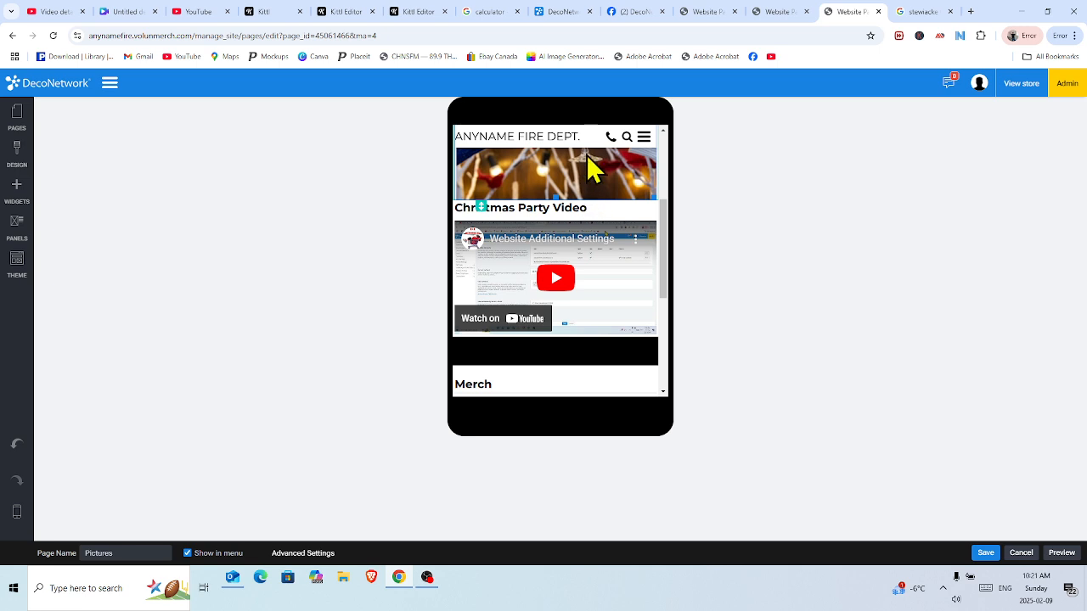
drag(668, 242, 667, 218)
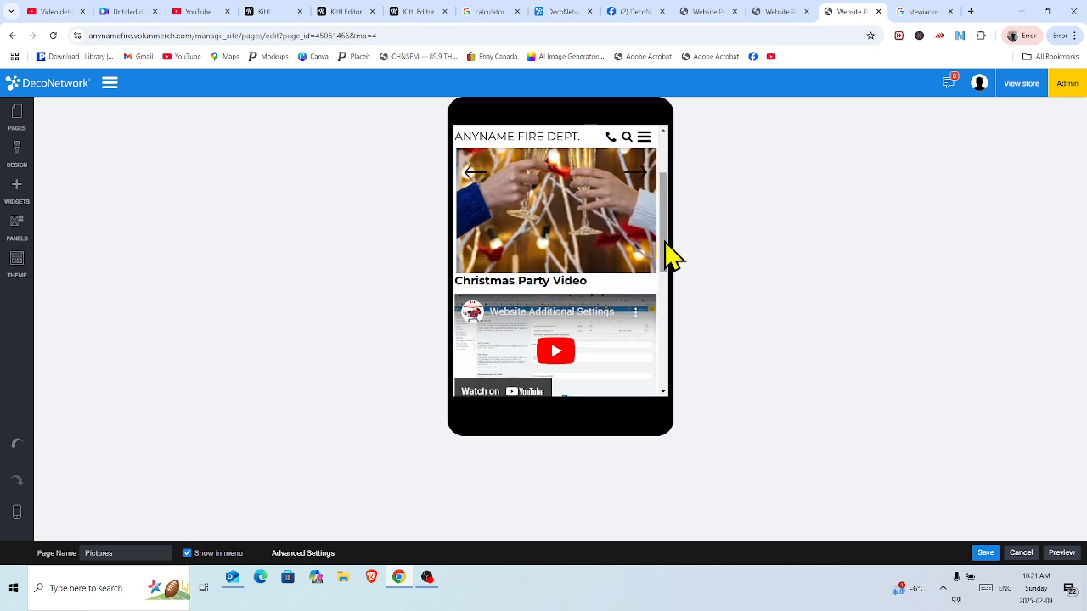
drag(668, 255, 662, 195)
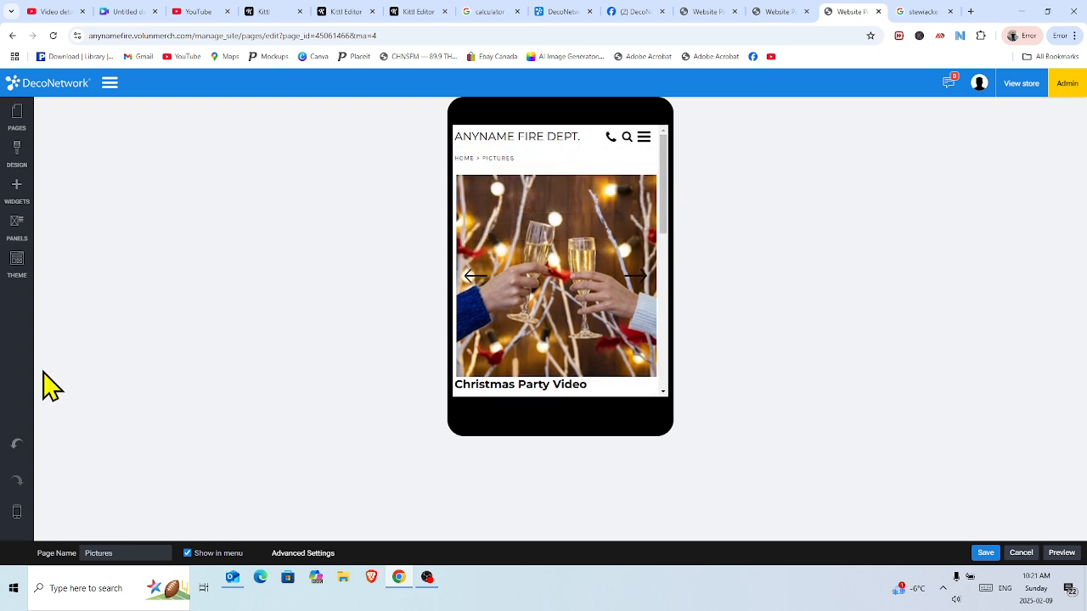
mouse_move(15, 520)
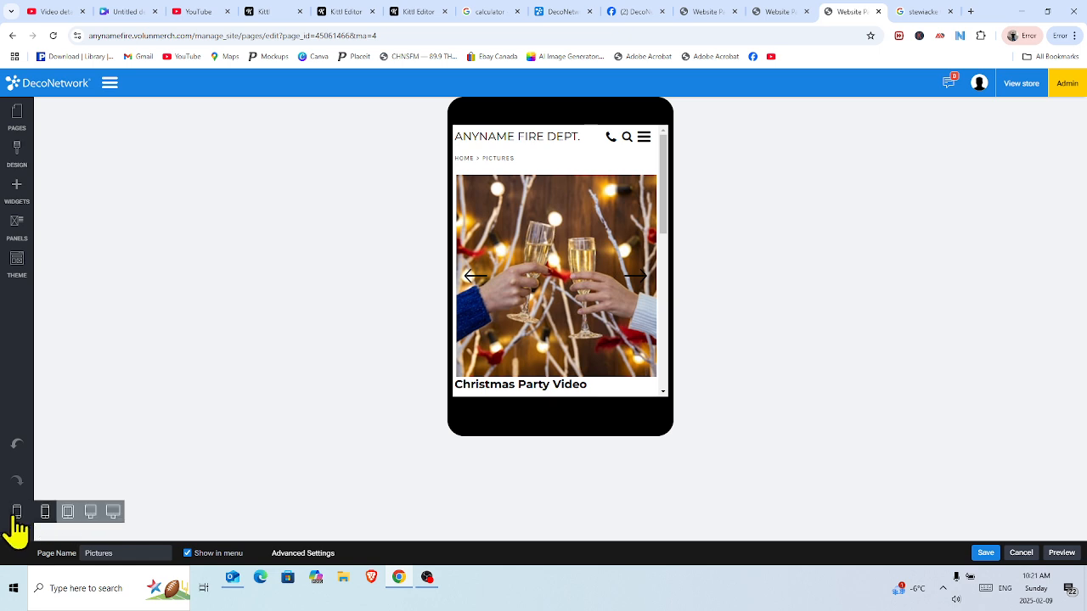
click(113, 511)
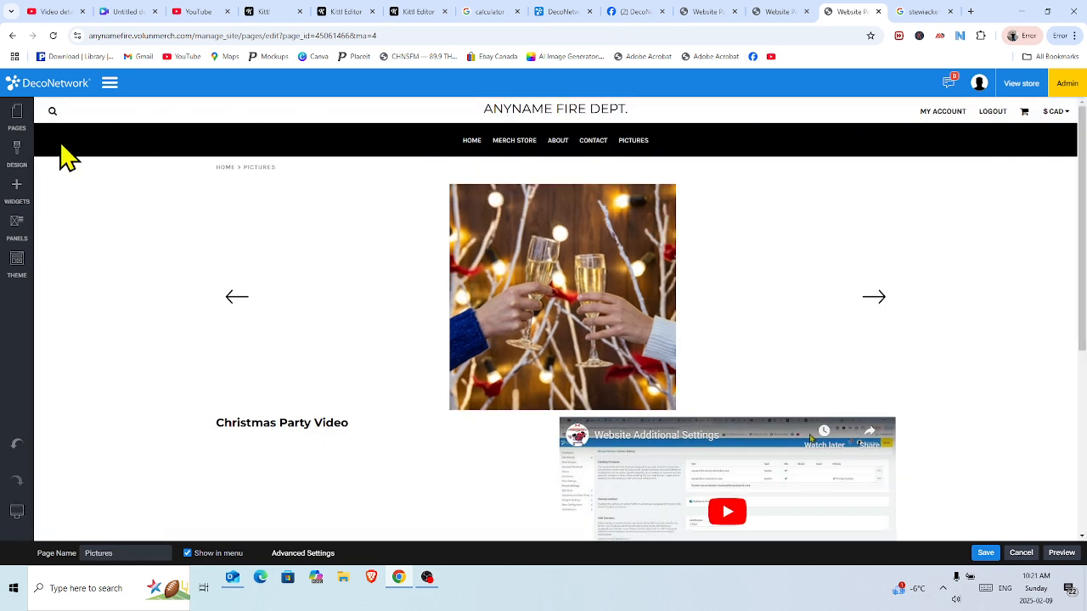
Insert an empty 1 Column row above the Christmas Party Video row, then save and publish.
click(18, 190)
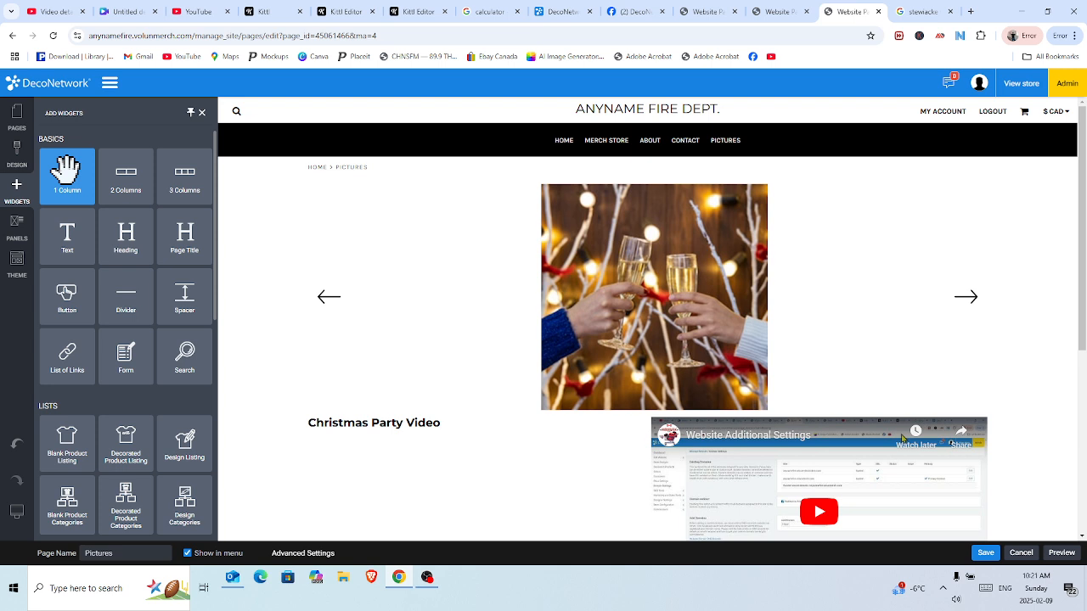
drag(67, 170, 355, 384)
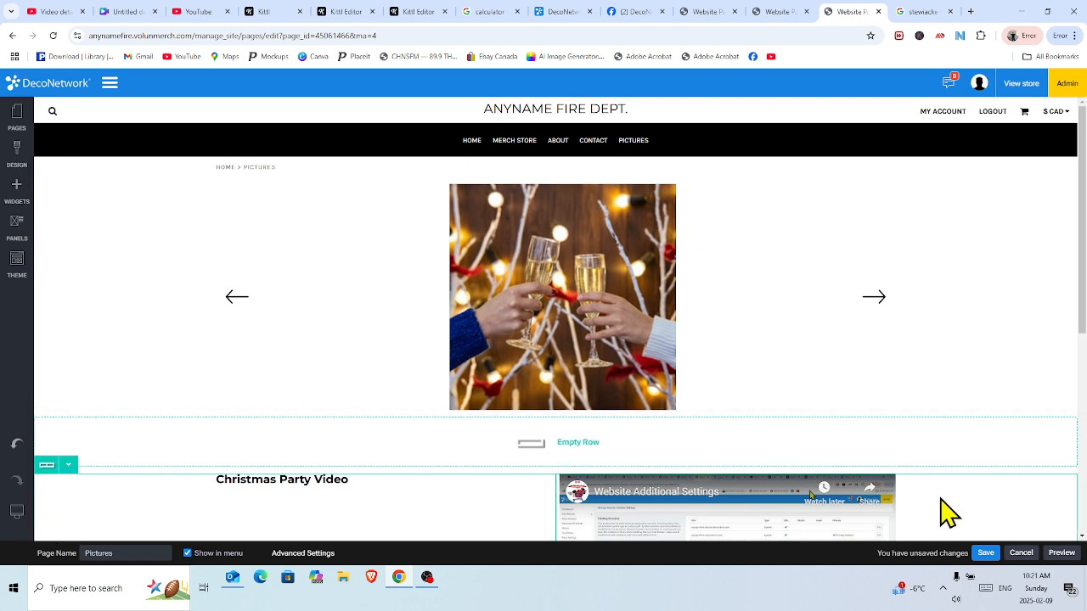
click(985, 553)
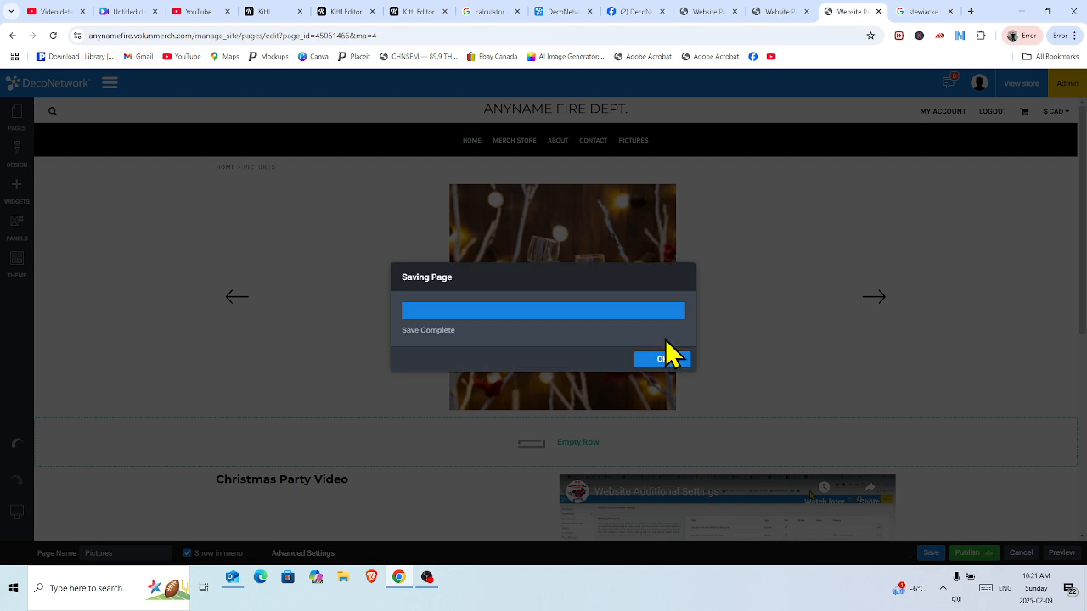
click(666, 362)
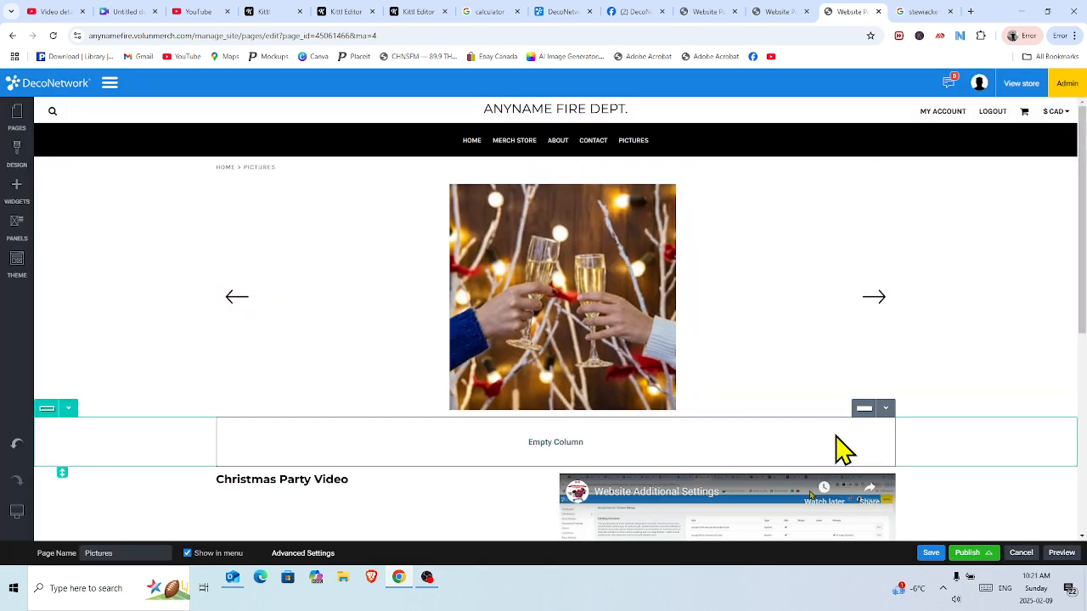
click(964, 552)
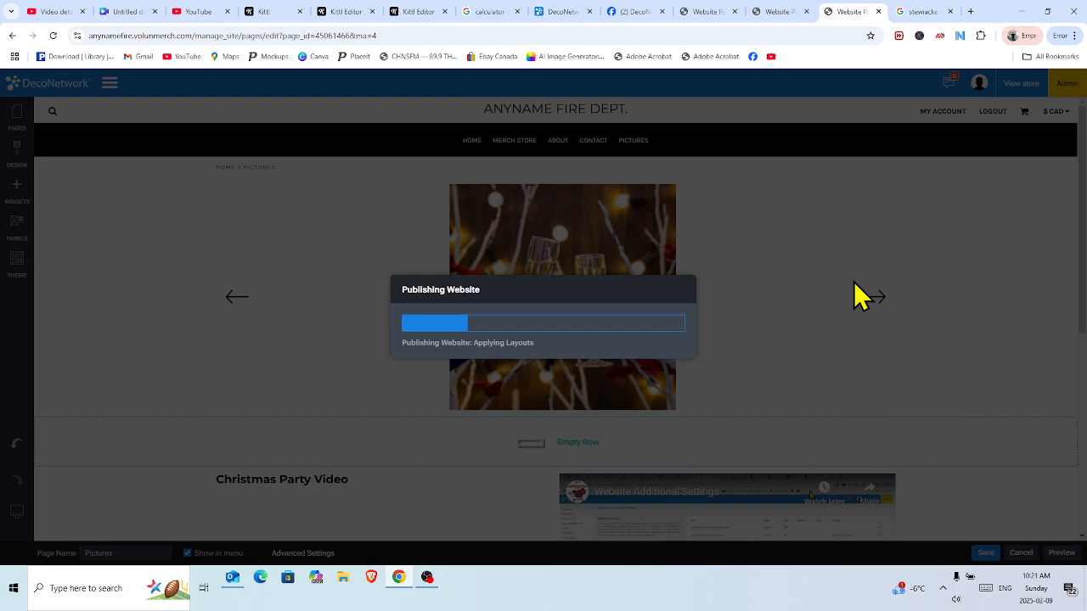
click(658, 363)
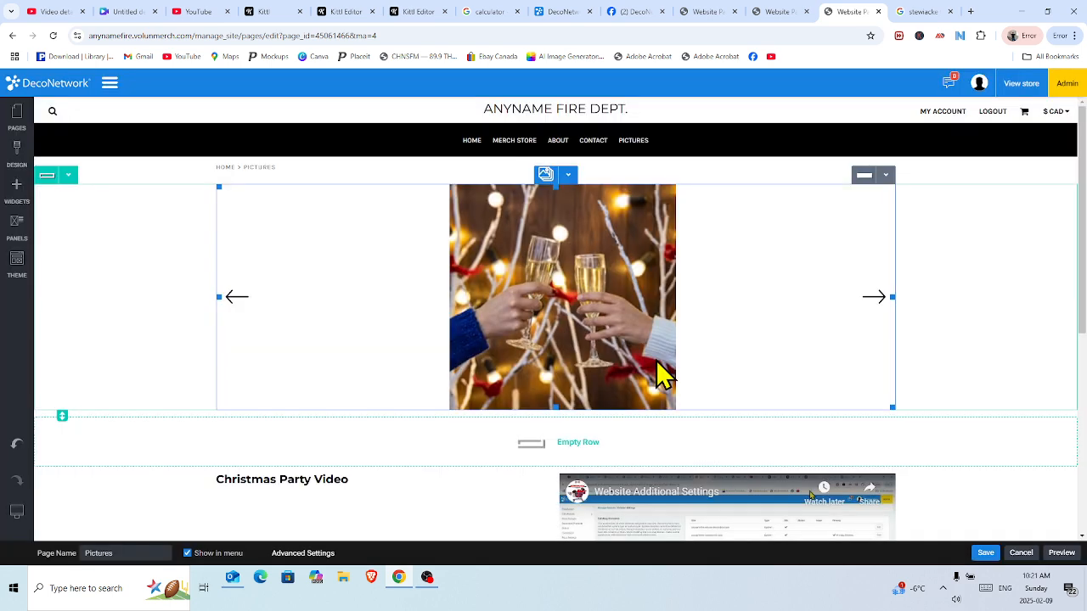
mouse_move(18, 516)
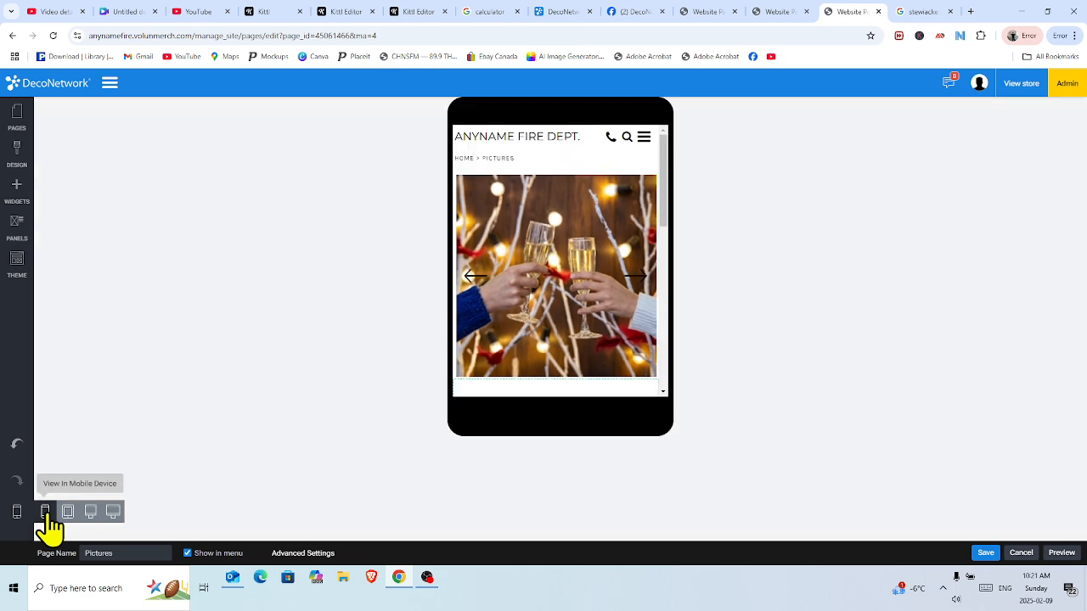
Scroll through the phone-size preview of the Pictures page, then switch to wide desktop view.
drag(669, 176, 672, 226)
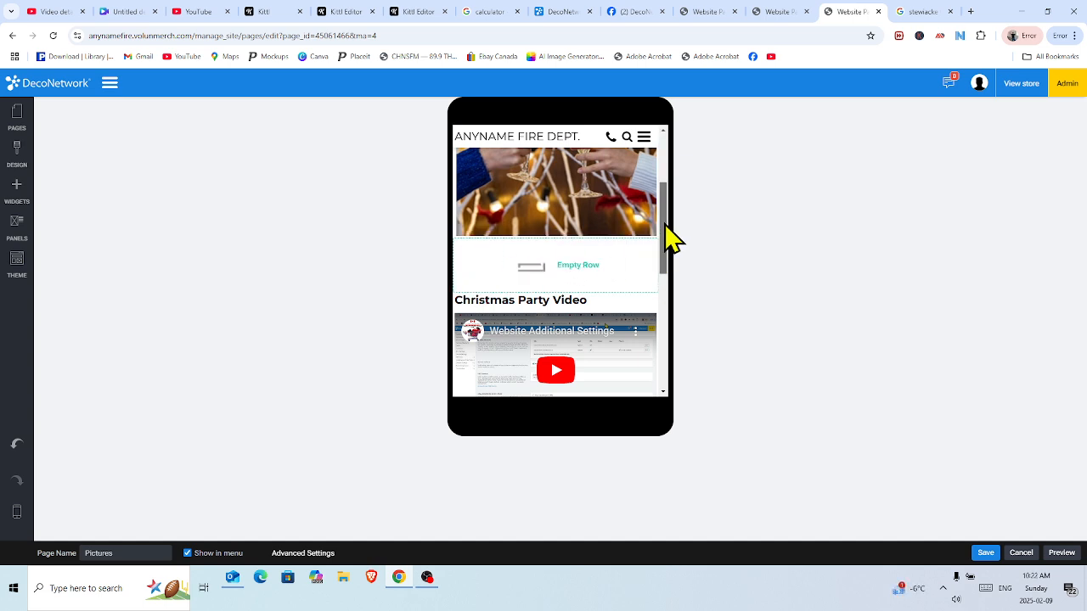
drag(669, 238, 662, 189)
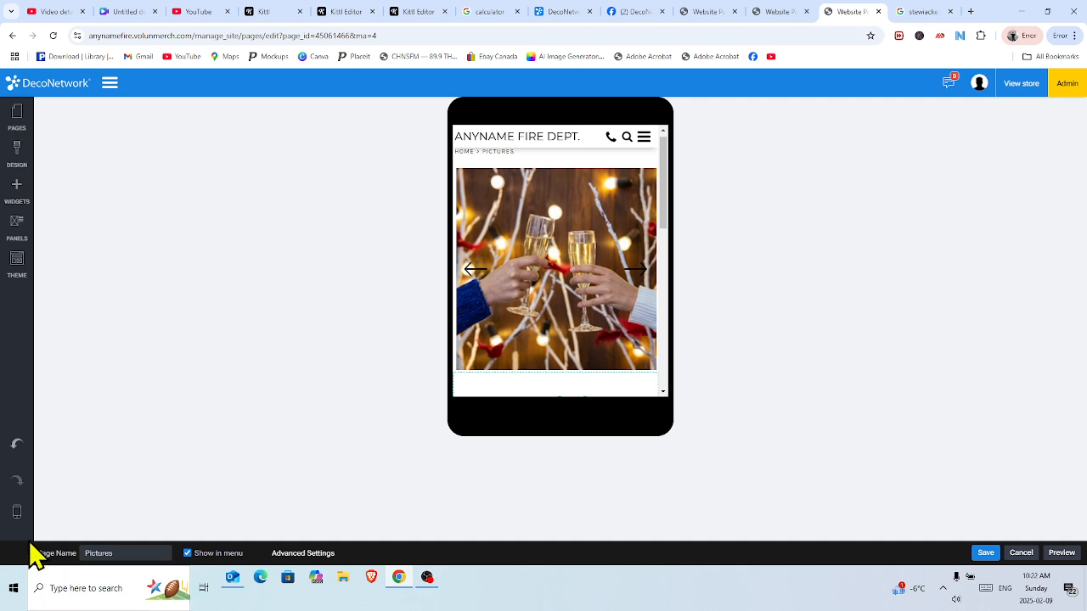
mouse_move(17, 513)
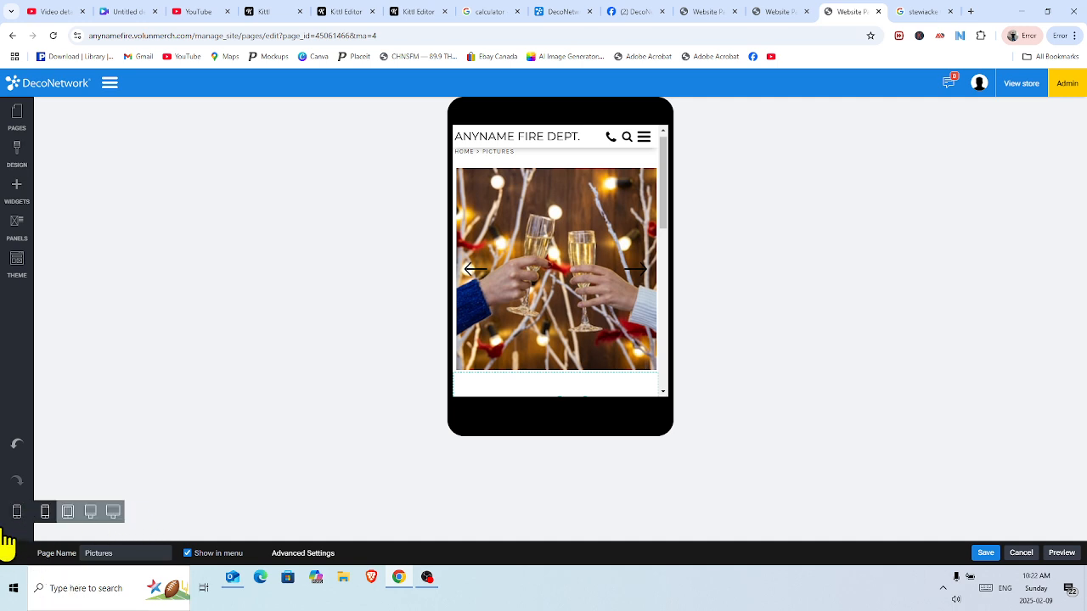
click(113, 512)
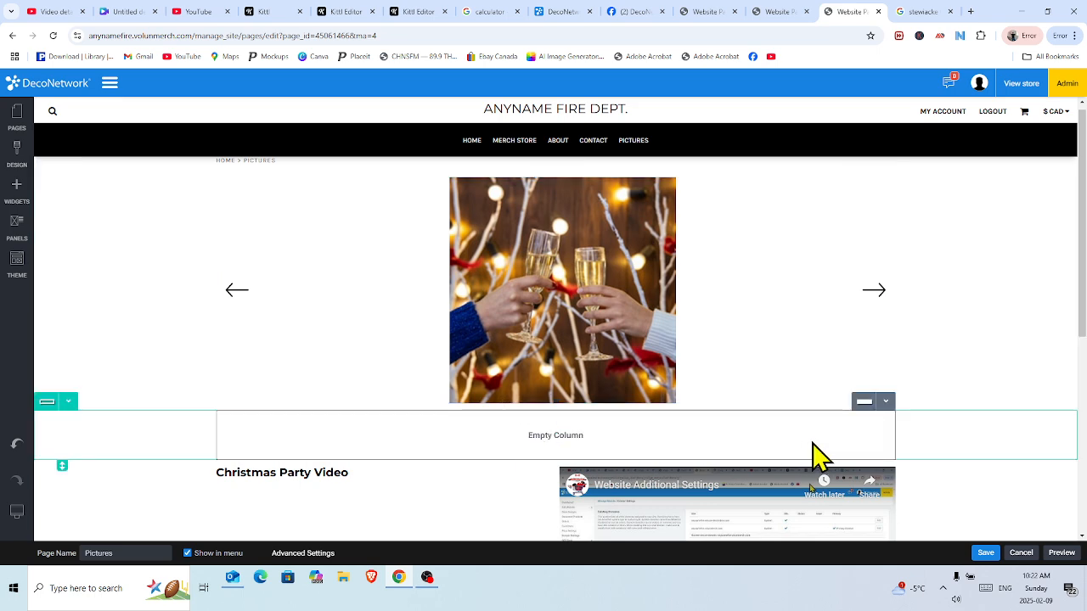
Add a 2 Columns row below the Christmas Party Video.
click(26, 193)
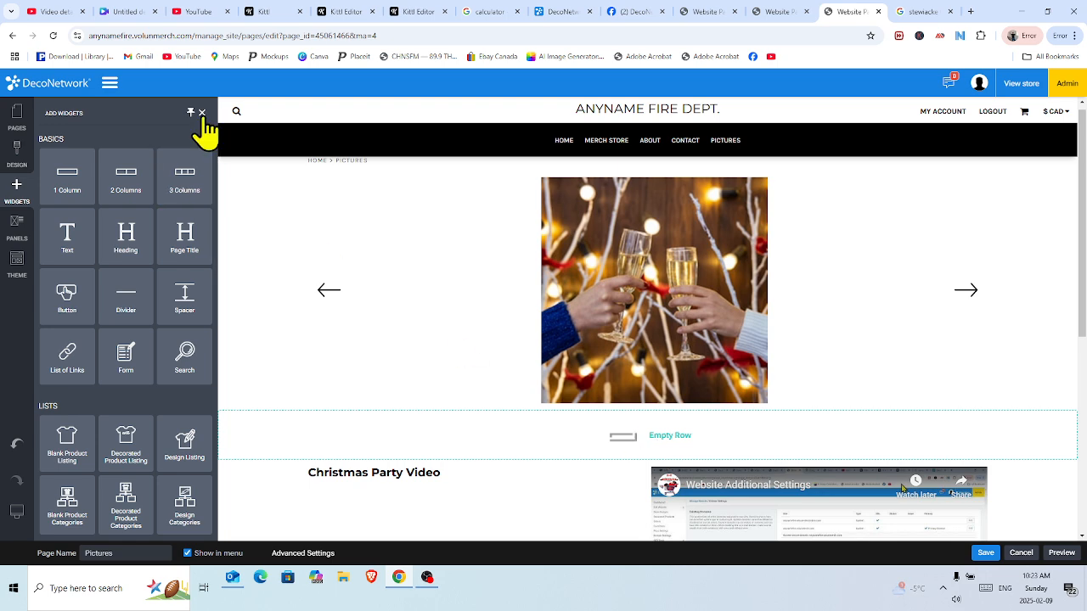
scroll(1079, 242, down, 3)
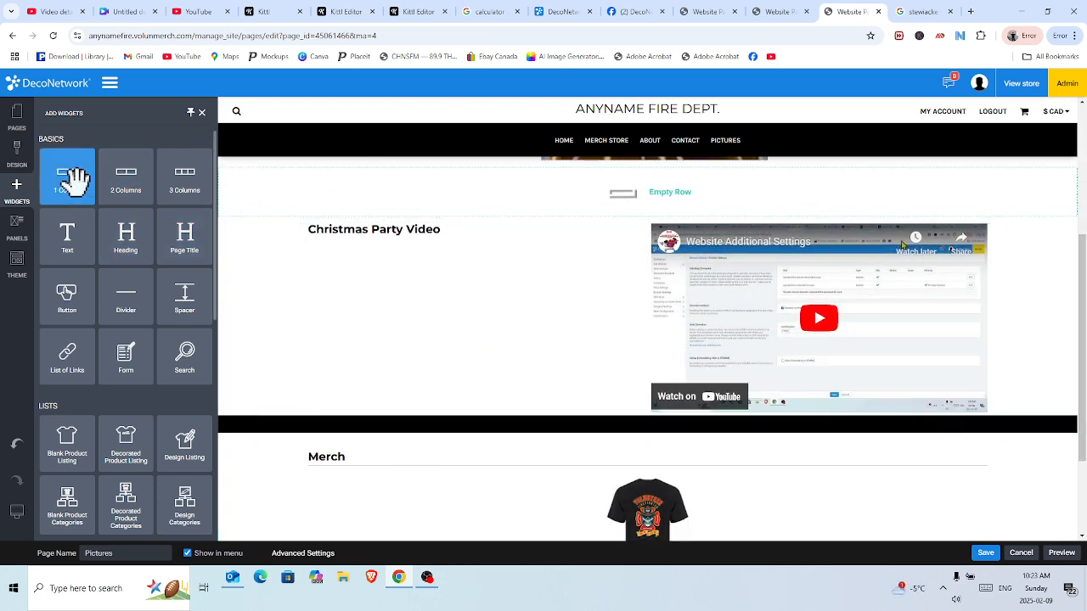
drag(127, 181, 388, 383)
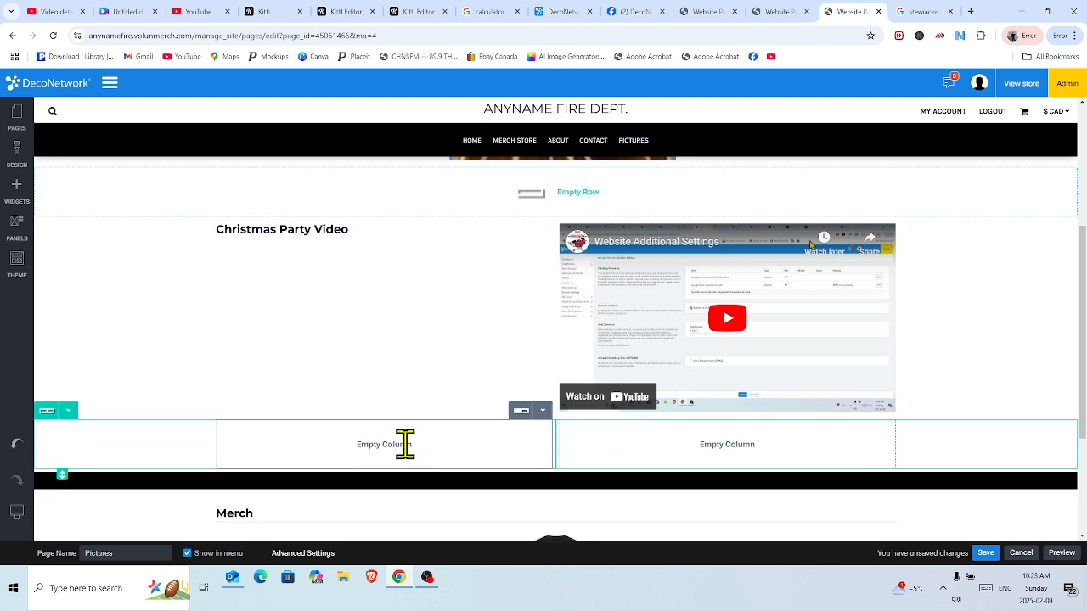
Put a Heading widget in the left column and select its placeholder text.
click(19, 191)
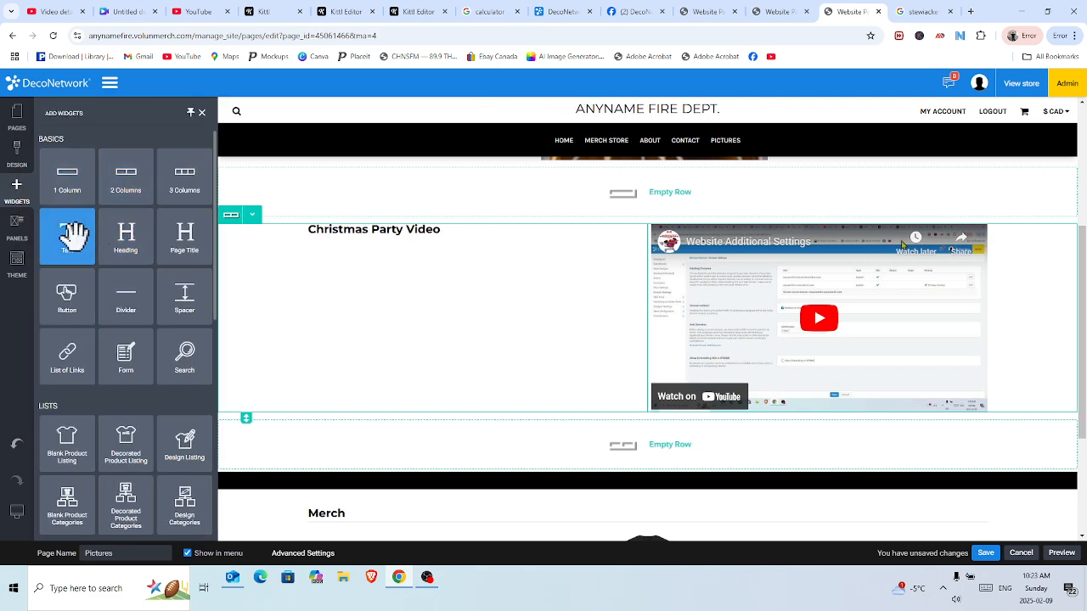
drag(119, 242, 400, 451)
drag(341, 424, 218, 422)
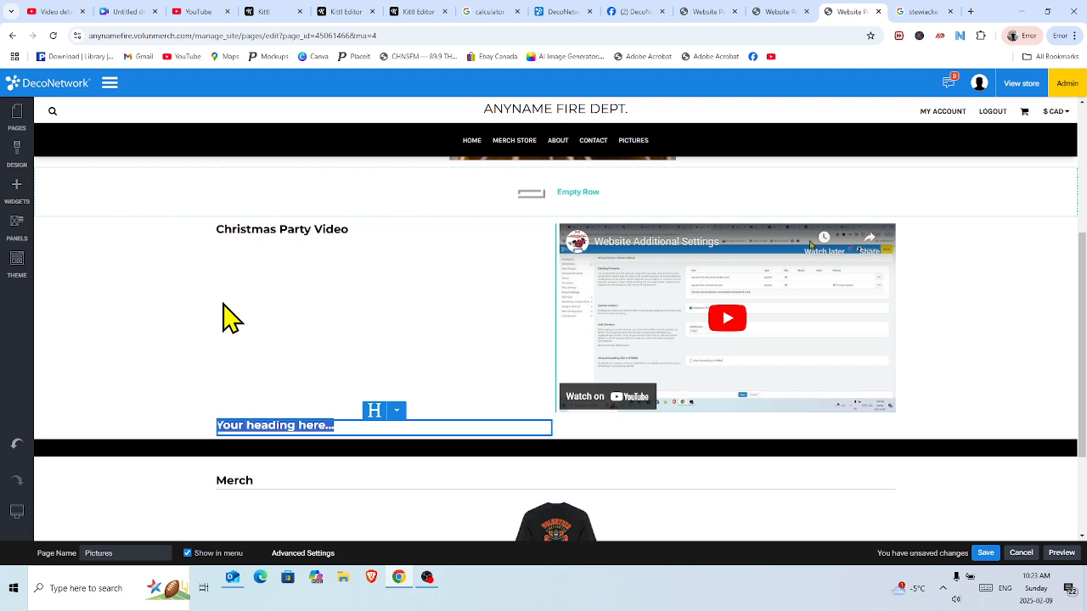
Type 'Anyname Fire Dept. Website' as the heading, correcting 'Dep' to 'Dept'.
text(Any)
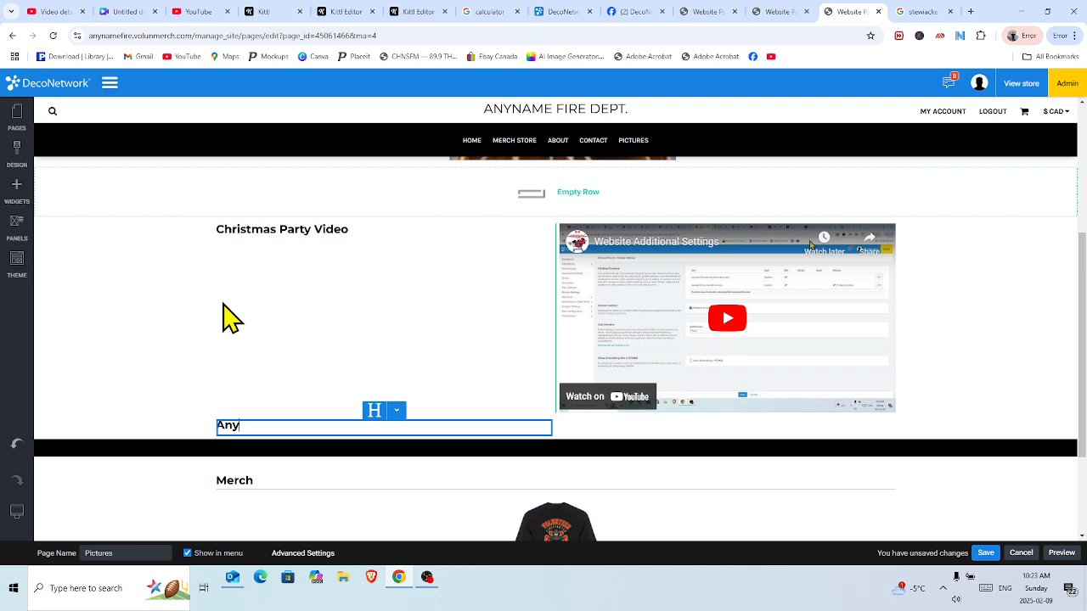
text(name Fire Dep. Website)
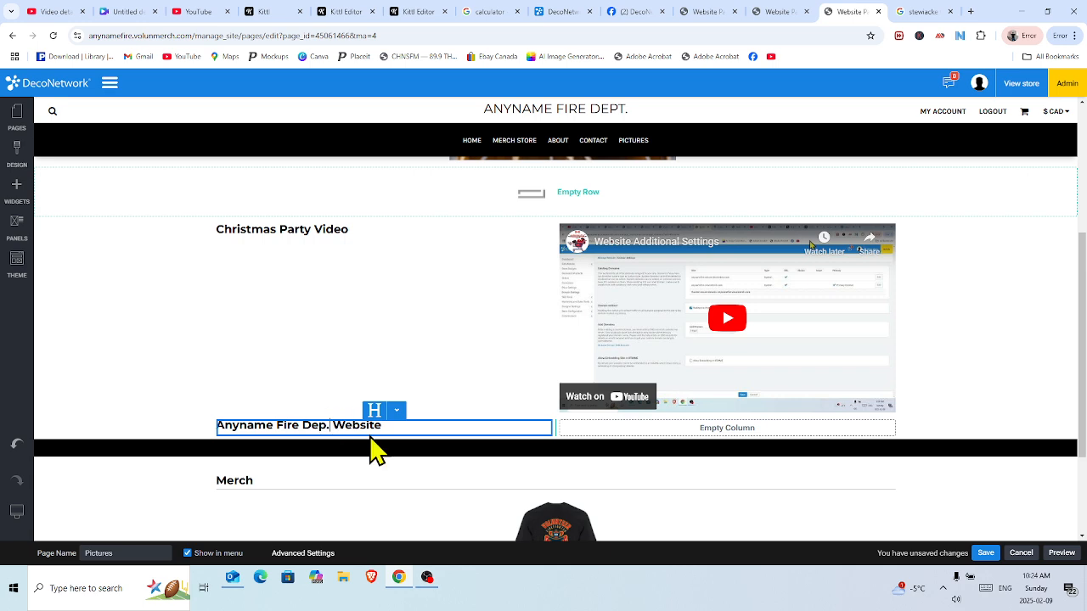
text(t)
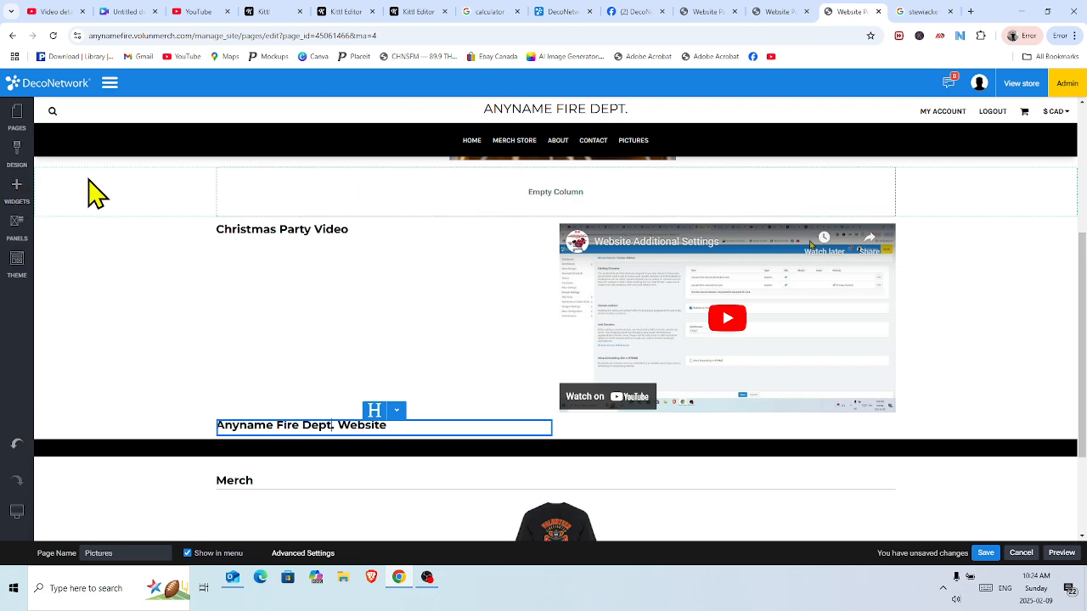
Drop a CLICK HERE button into the right column and review its Design and Settings tabs.
click(16, 188)
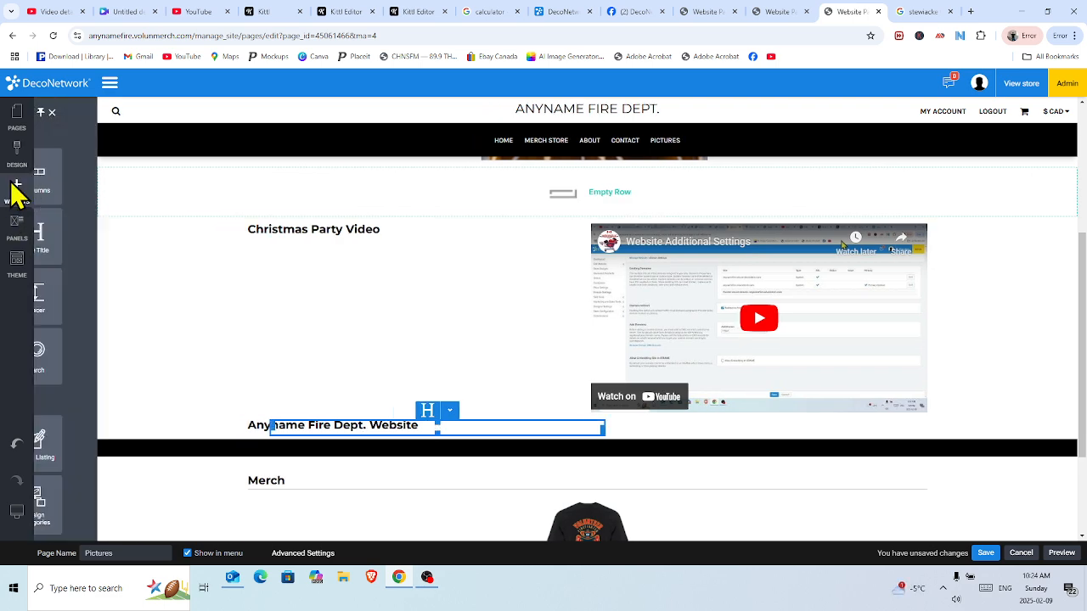
drag(67, 299, 739, 435)
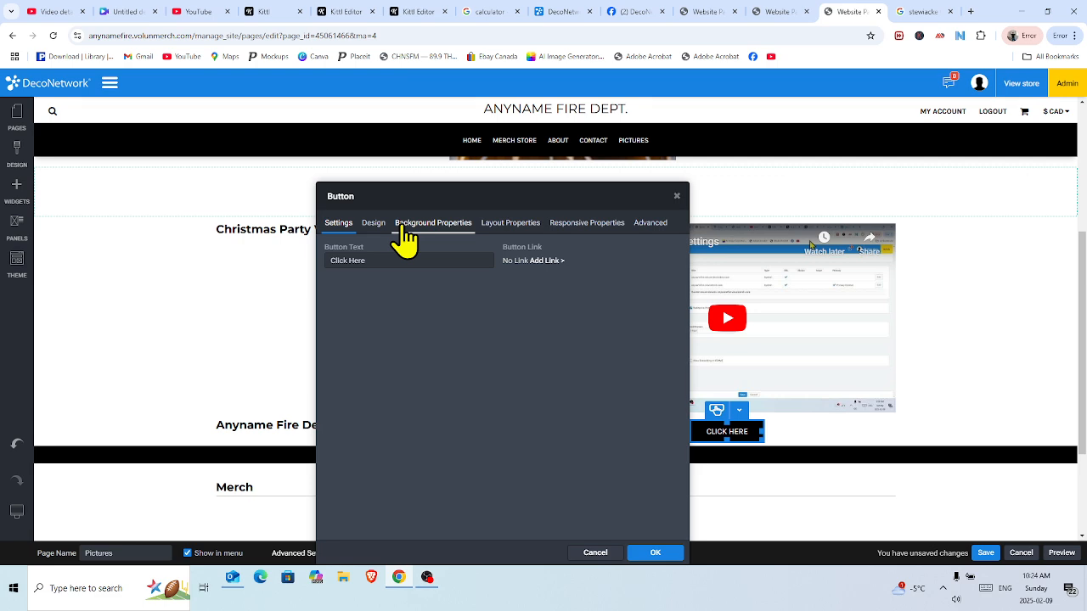
click(378, 225)
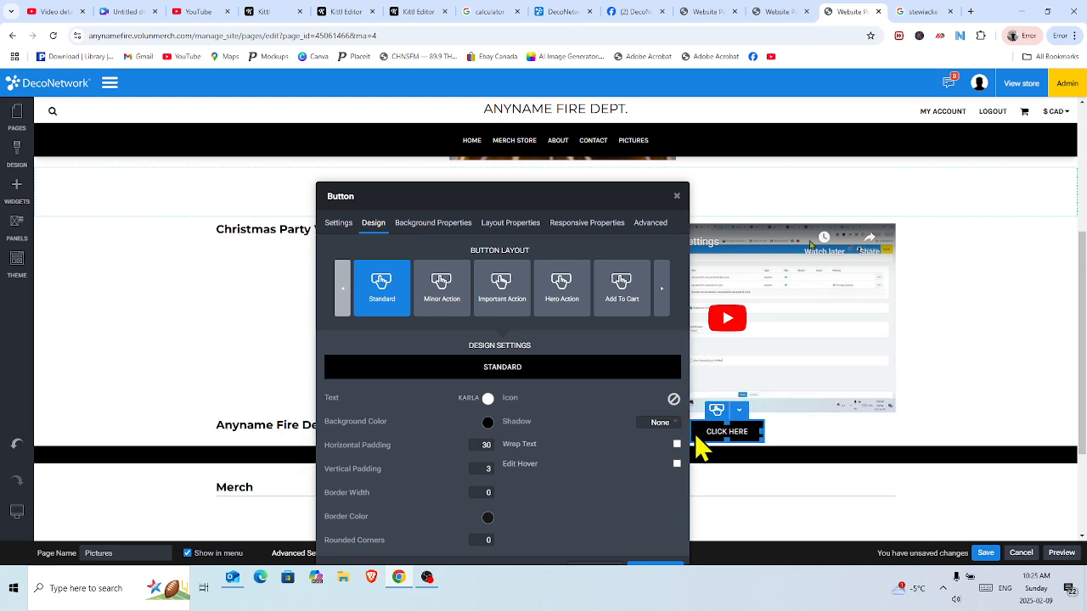
click(339, 225)
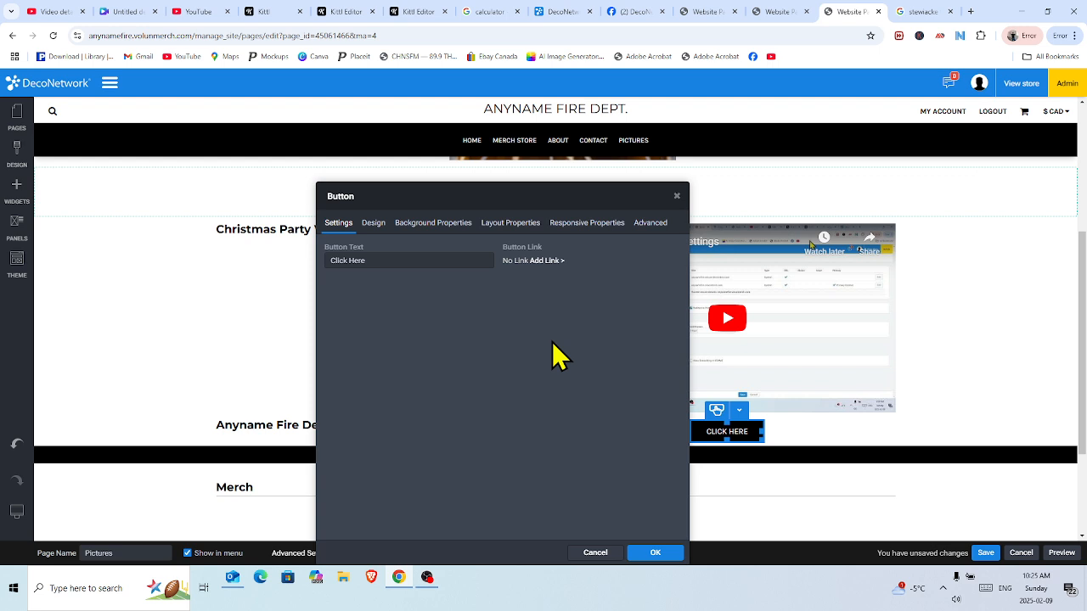
Try linking the button to an existing site page, then cancel without picking one.
click(548, 261)
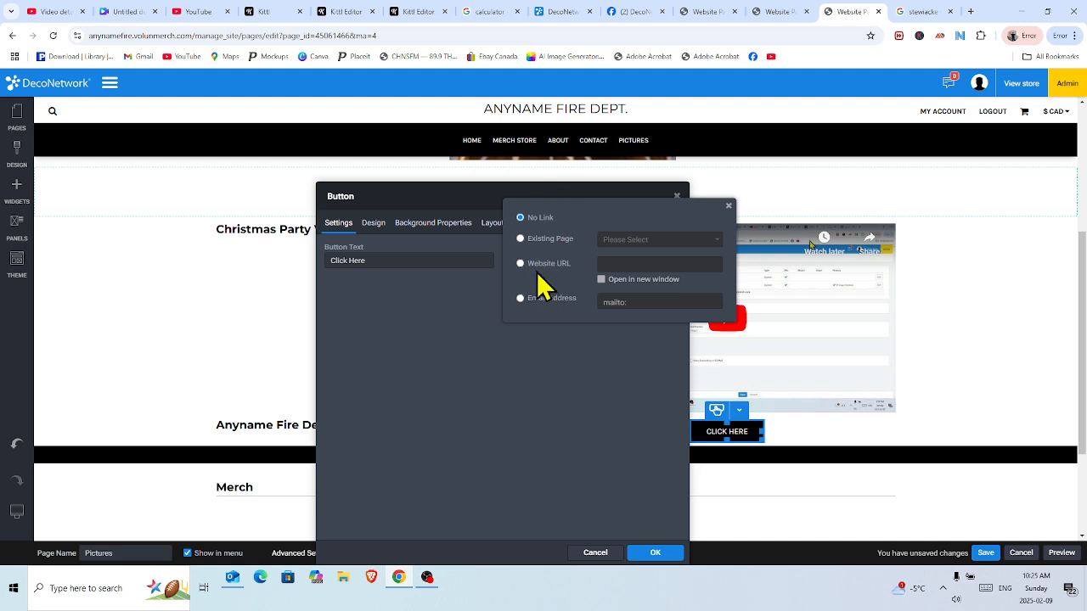
click(522, 239)
click(720, 240)
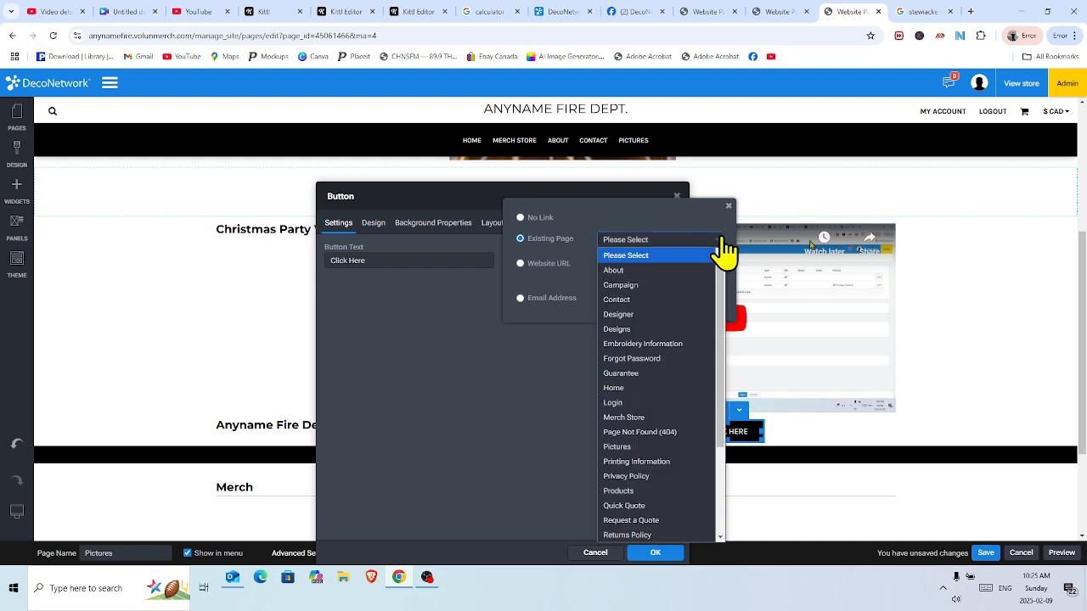
drag(721, 259, 738, 383)
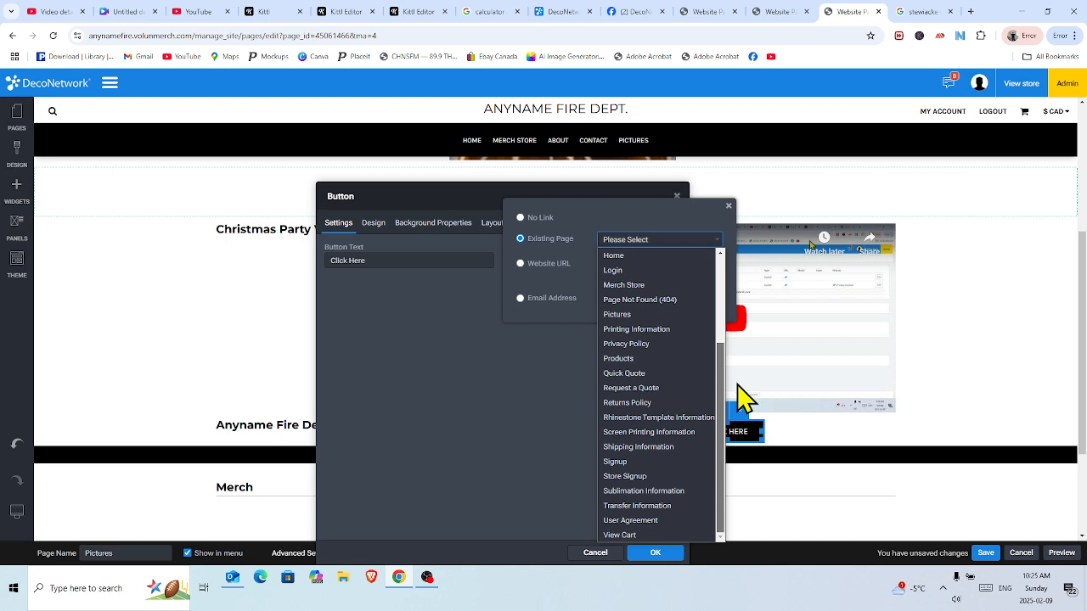
drag(743, 400, 737, 444)
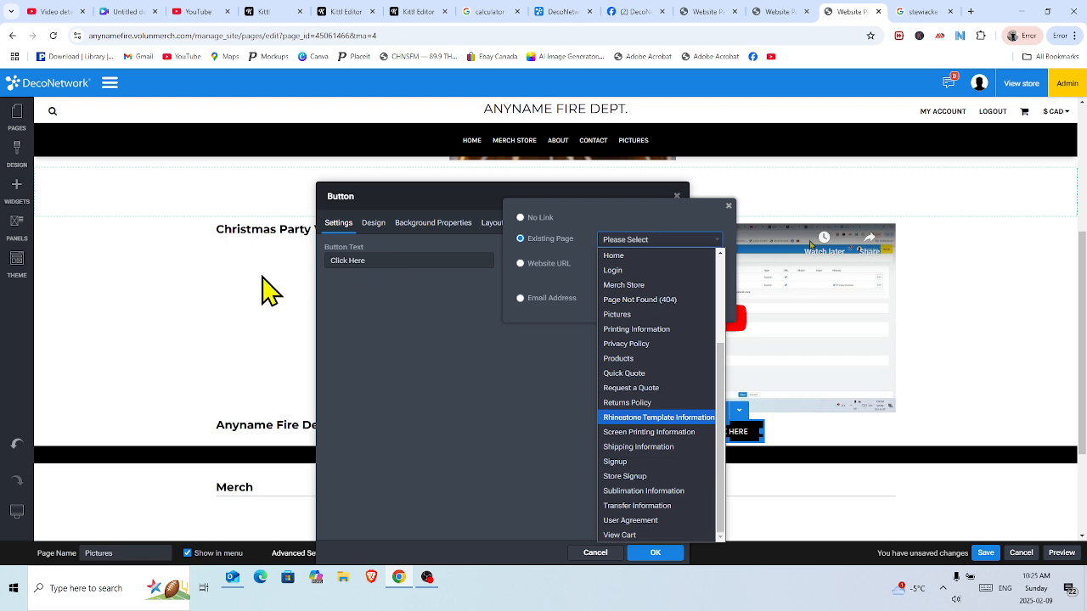
click(517, 409)
click(515, 407)
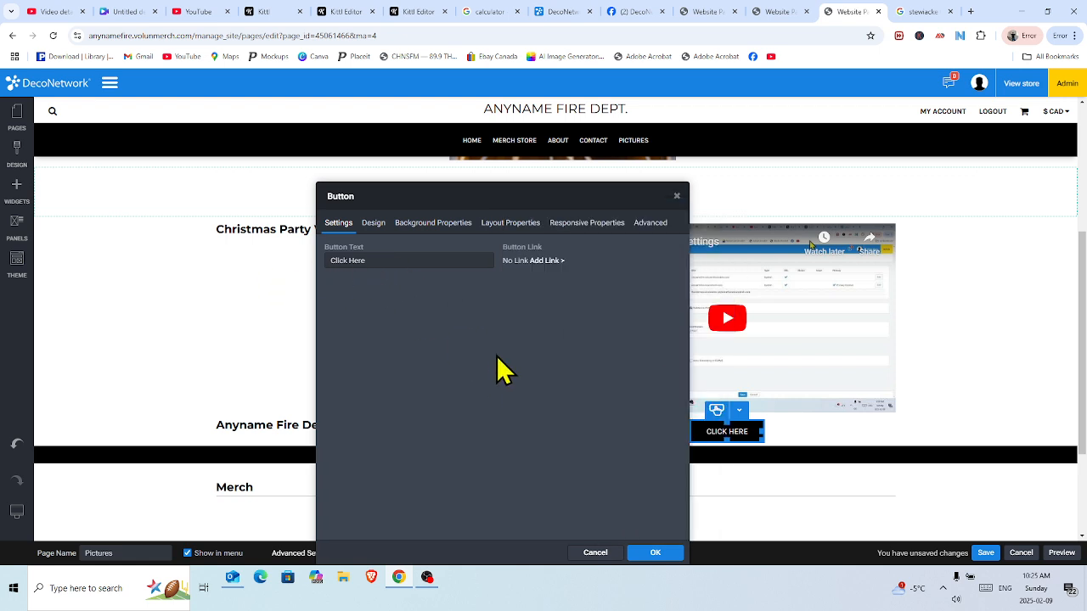
Enter anynamefire.com as a website link for the button.
click(554, 262)
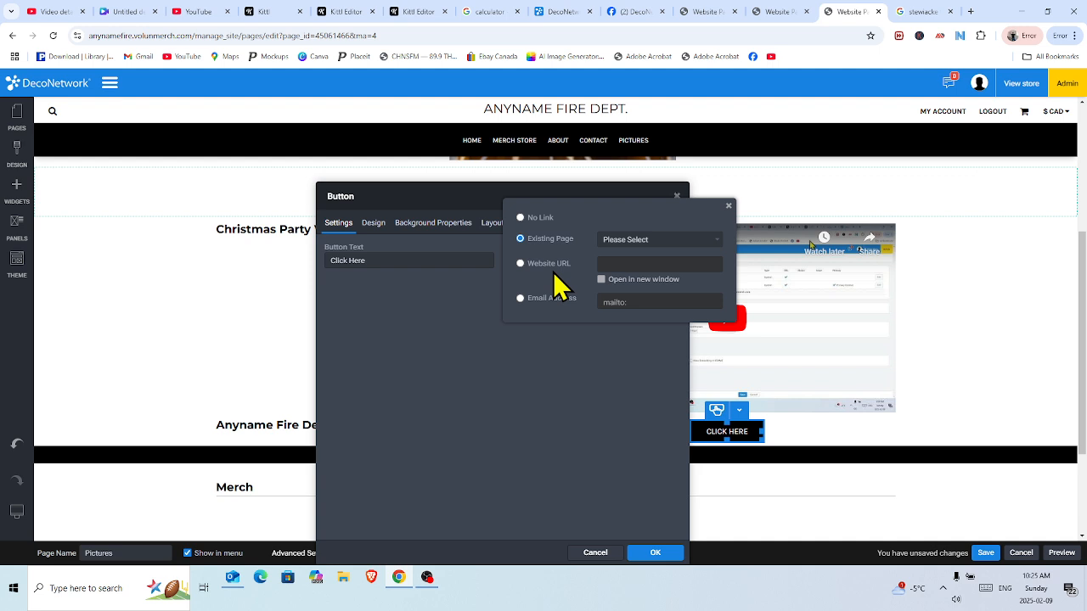
click(519, 264)
click(609, 263)
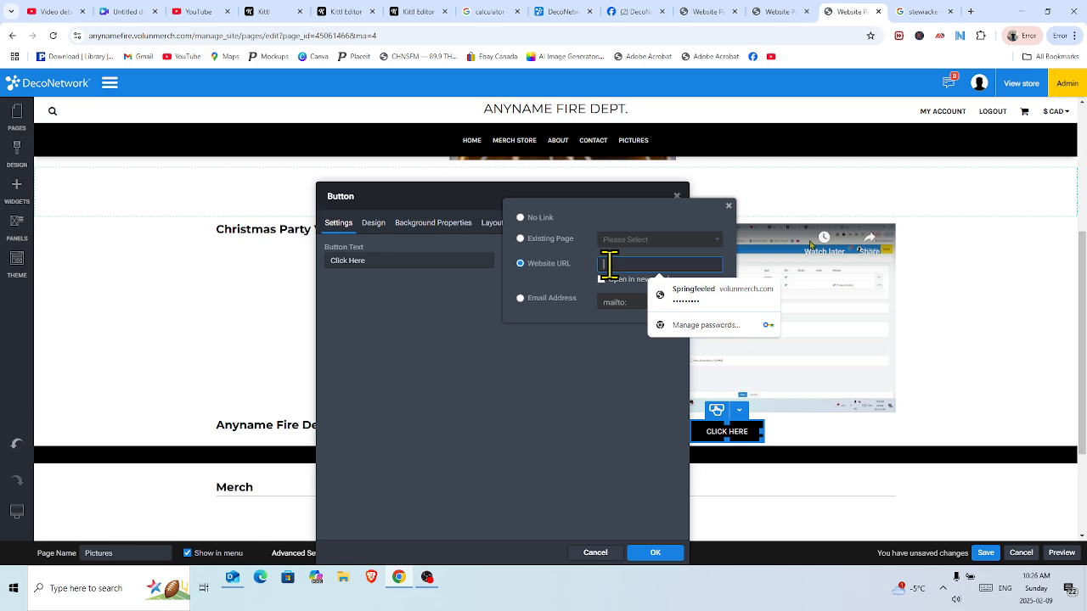
text(any)
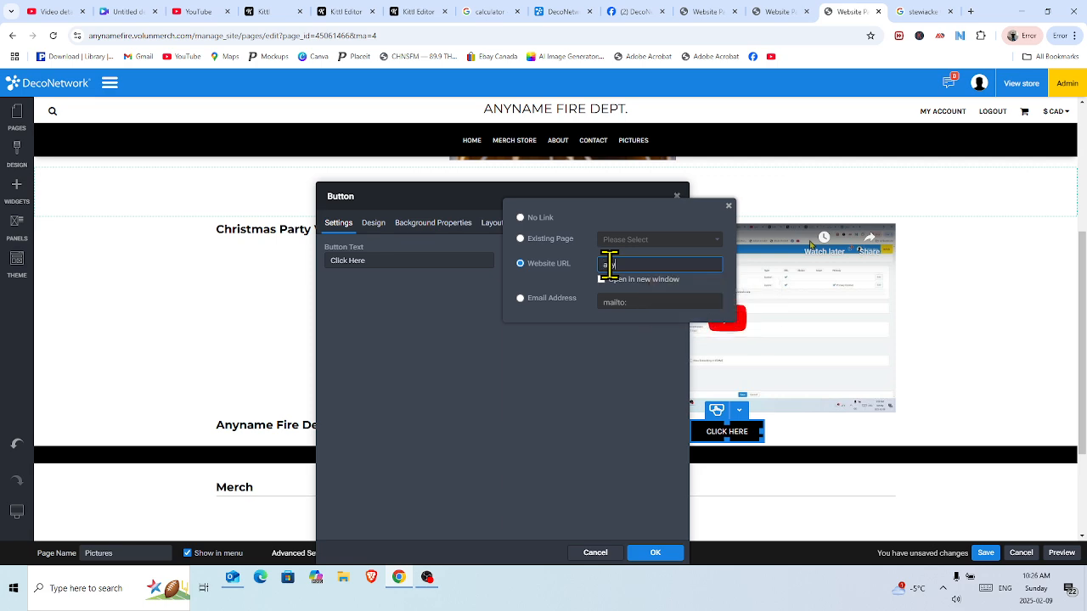
text(namefire.com)
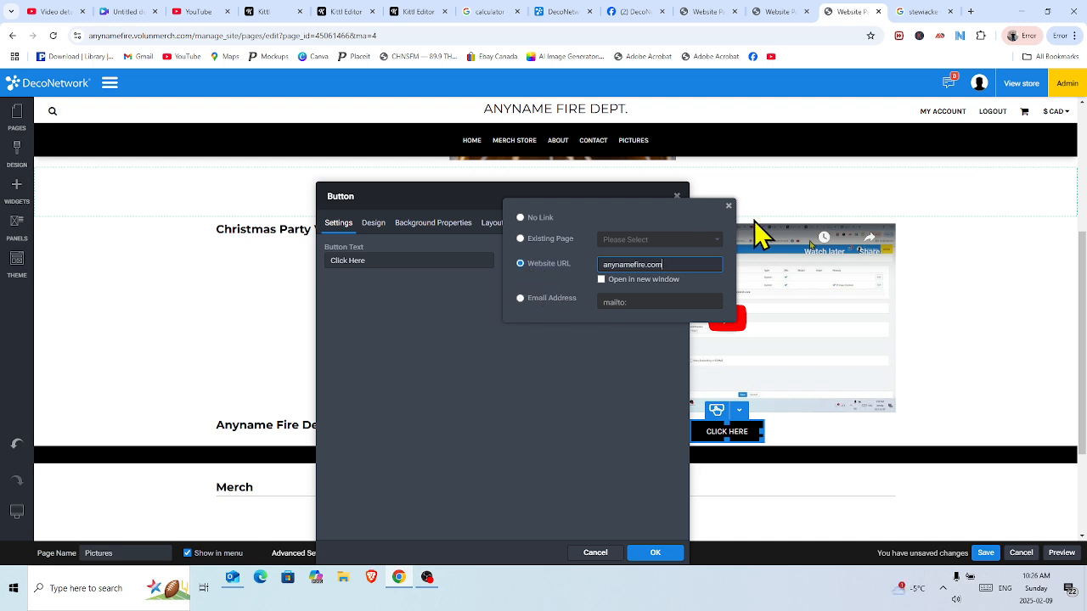
Reset the link and point the button to the site's contact email address instead.
click(524, 219)
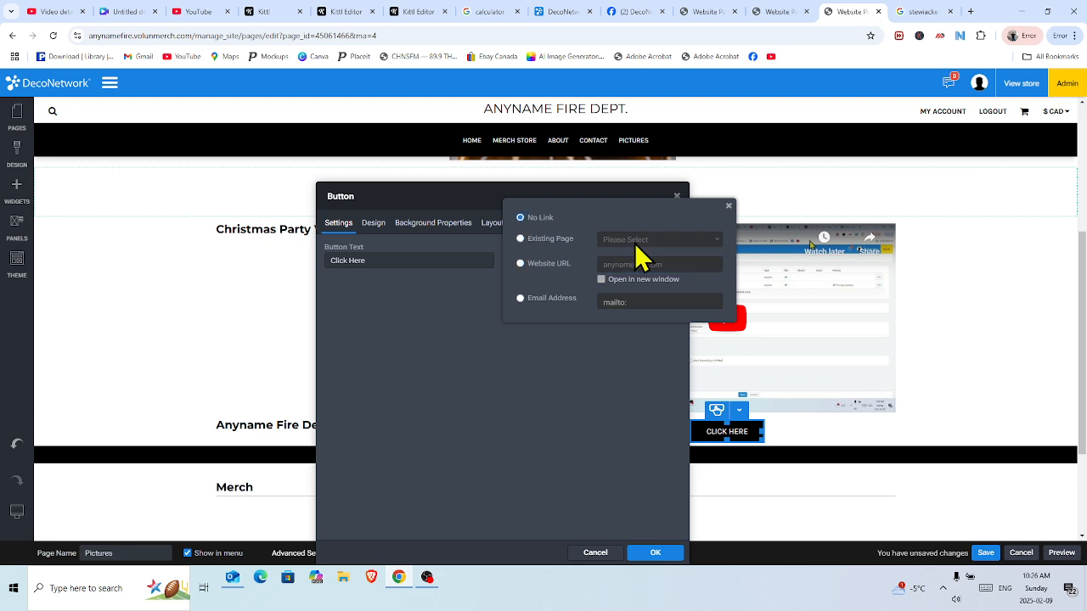
click(520, 298)
click(643, 302)
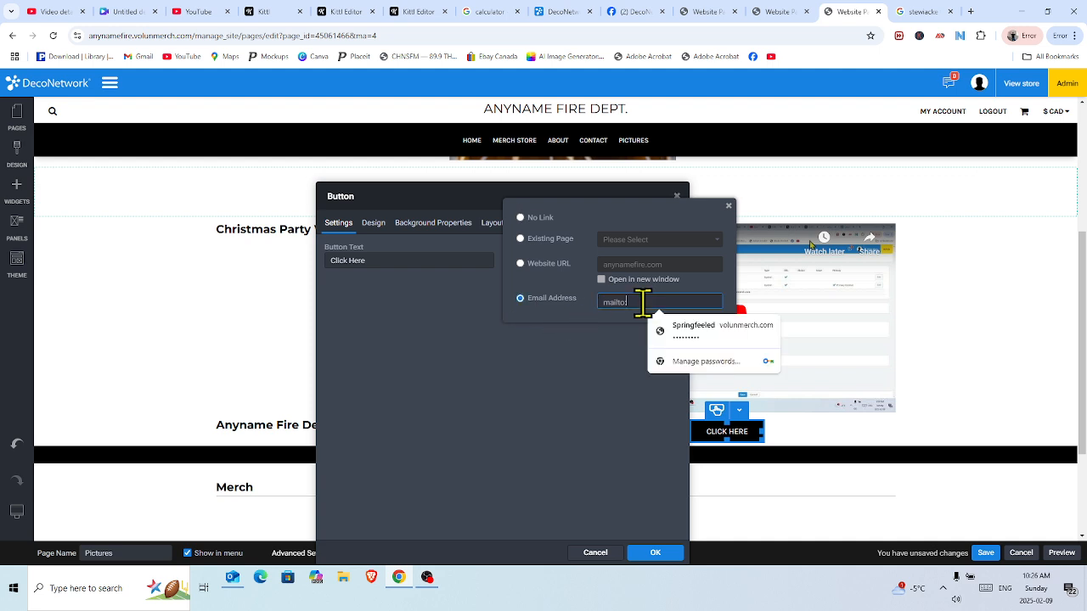
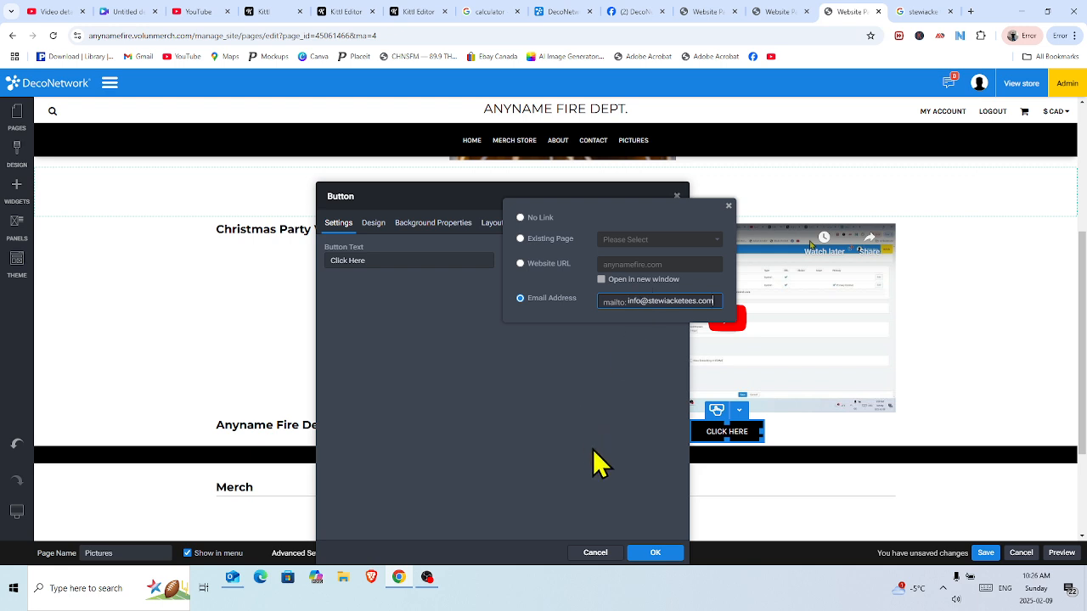
click(490, 332)
Confirm the email link, change the button text to 'Email Us' and apply it.
click(497, 347)
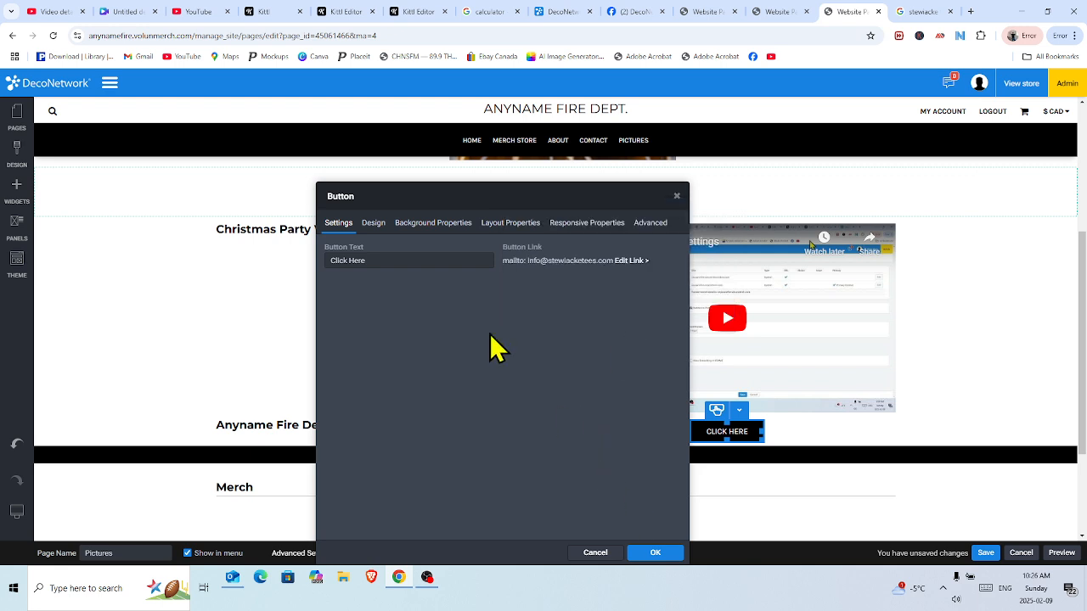
triple_click(369, 259)
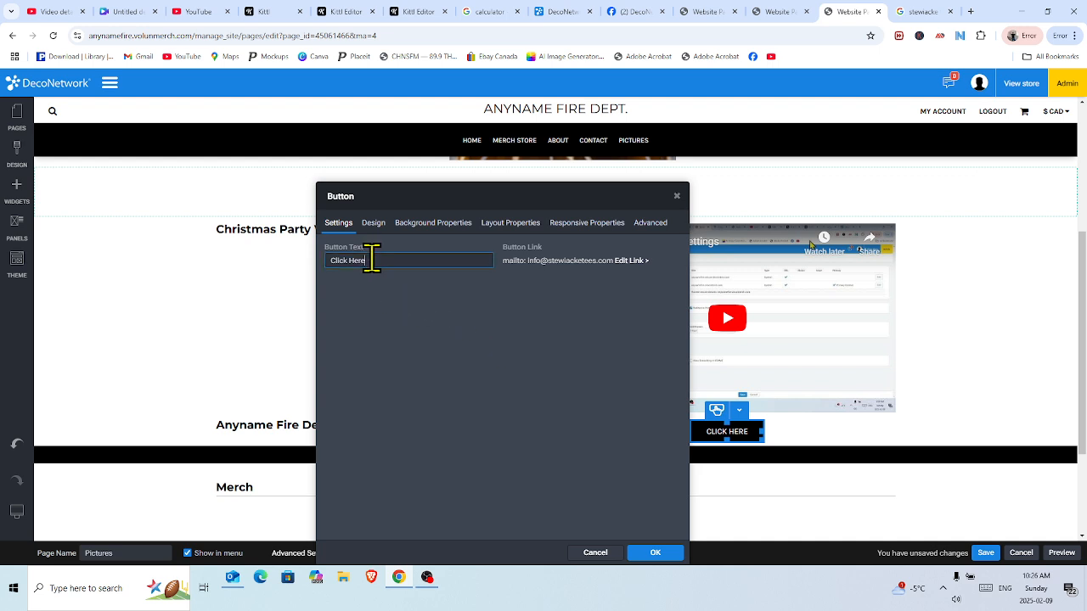
text(Email)
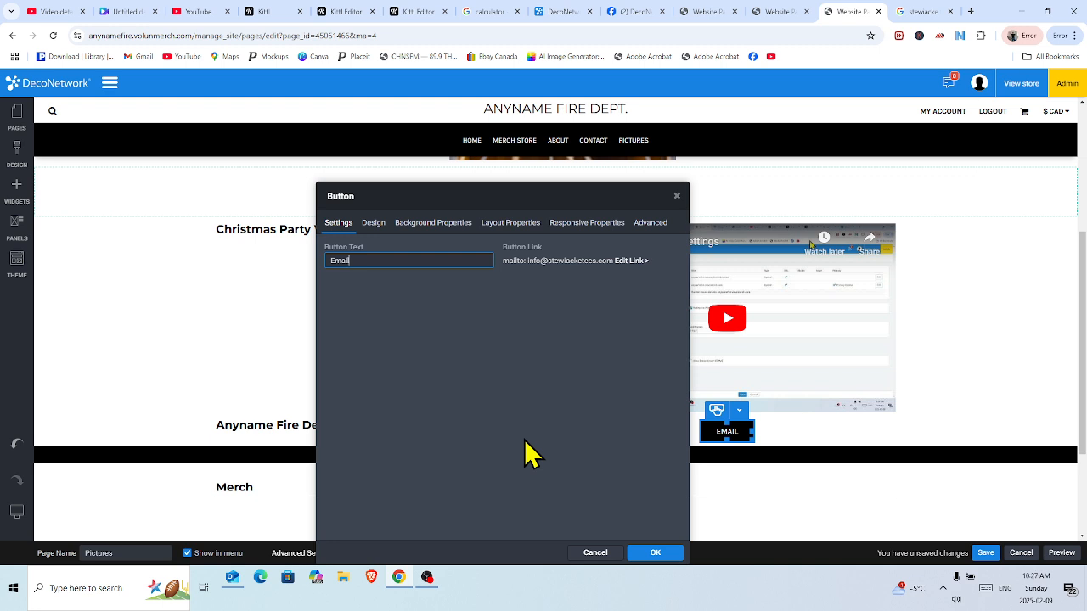
text( Us)
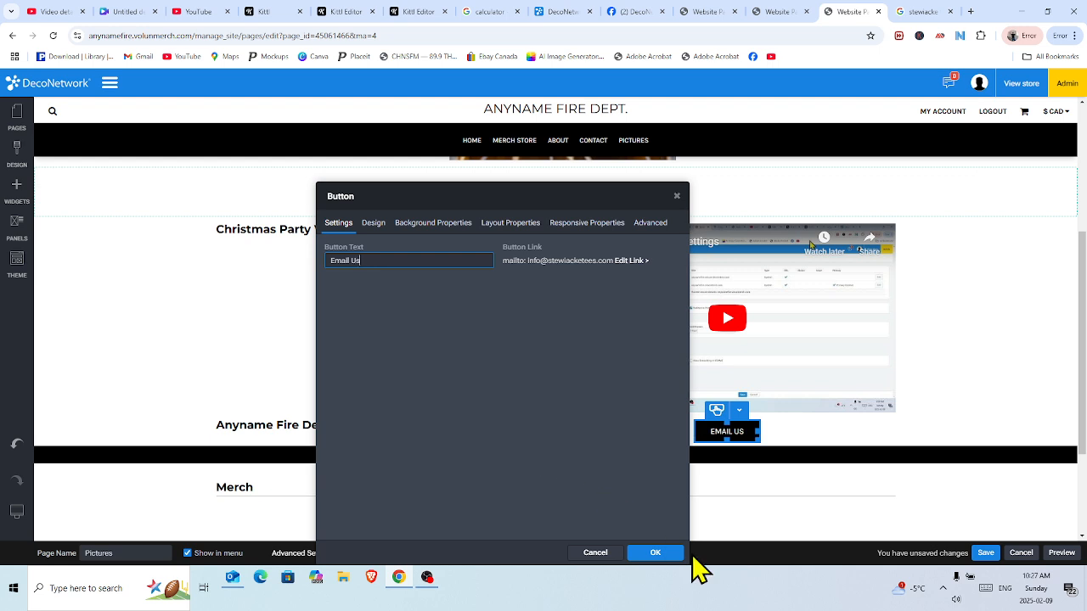
click(659, 557)
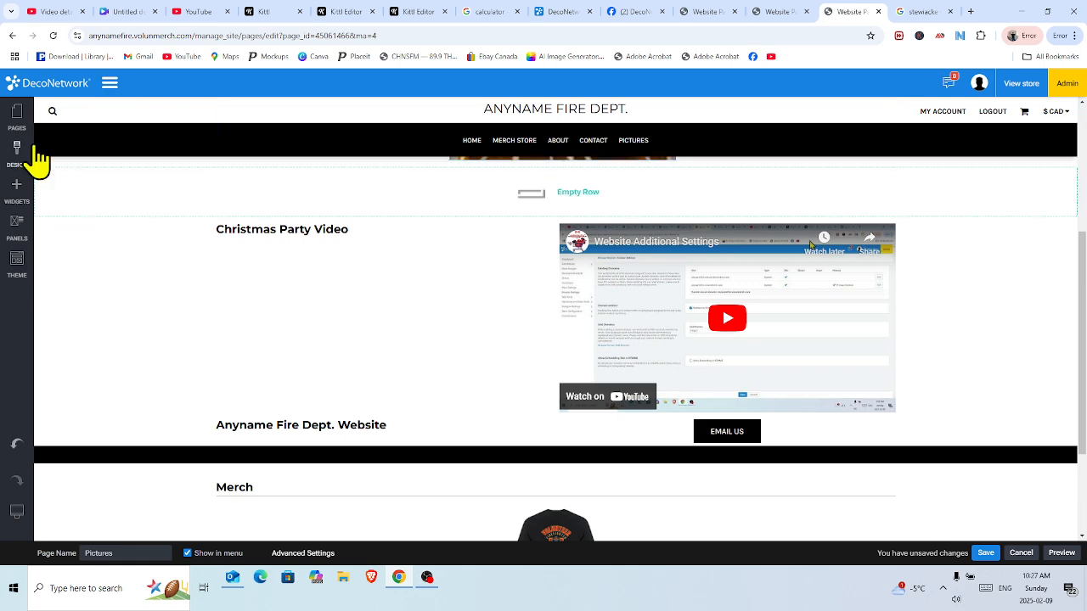
Open the About page, cut its 'Your text here...' placeholder, and show the pages list again.
click(17, 117)
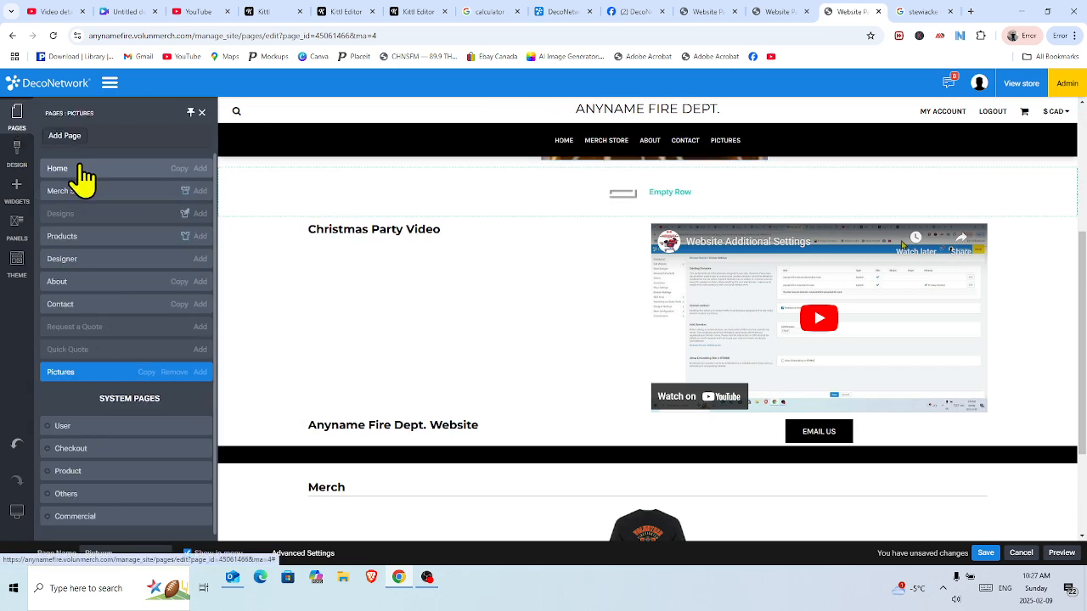
click(102, 290)
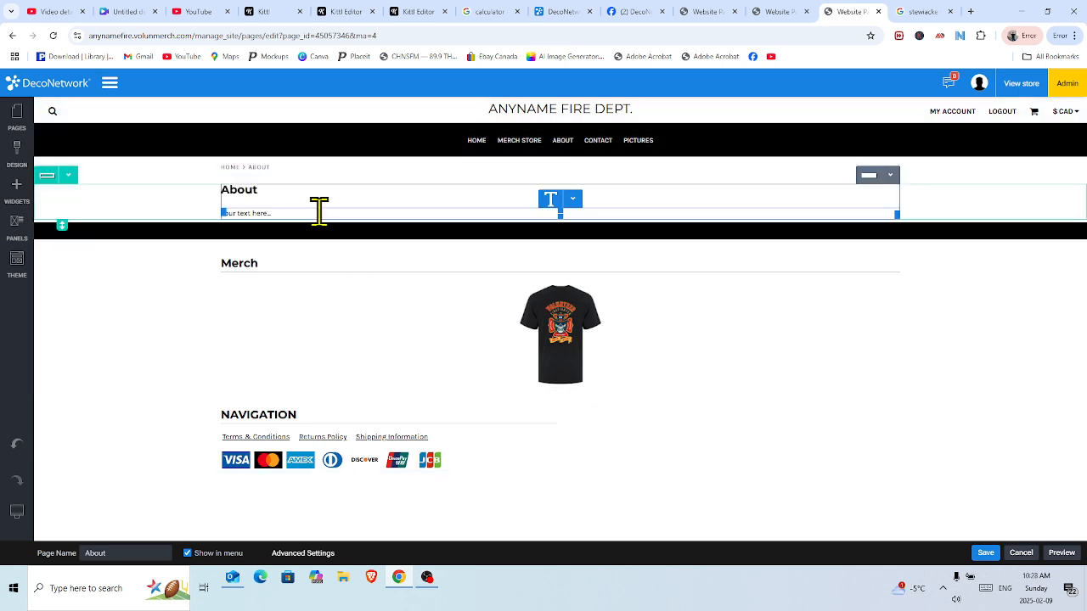
click(319, 212)
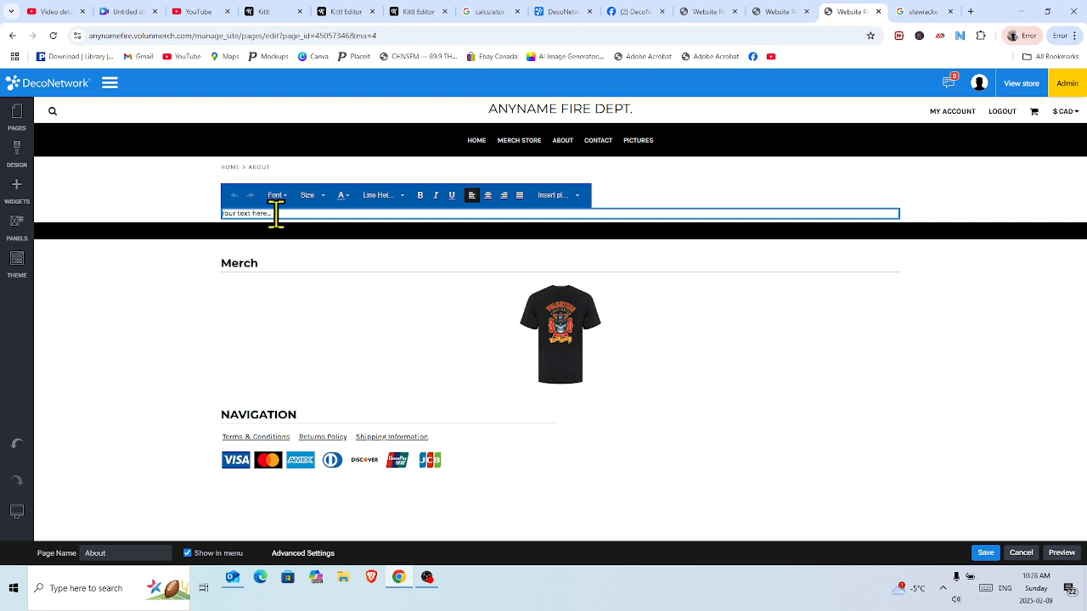
drag(276, 214, 218, 223)
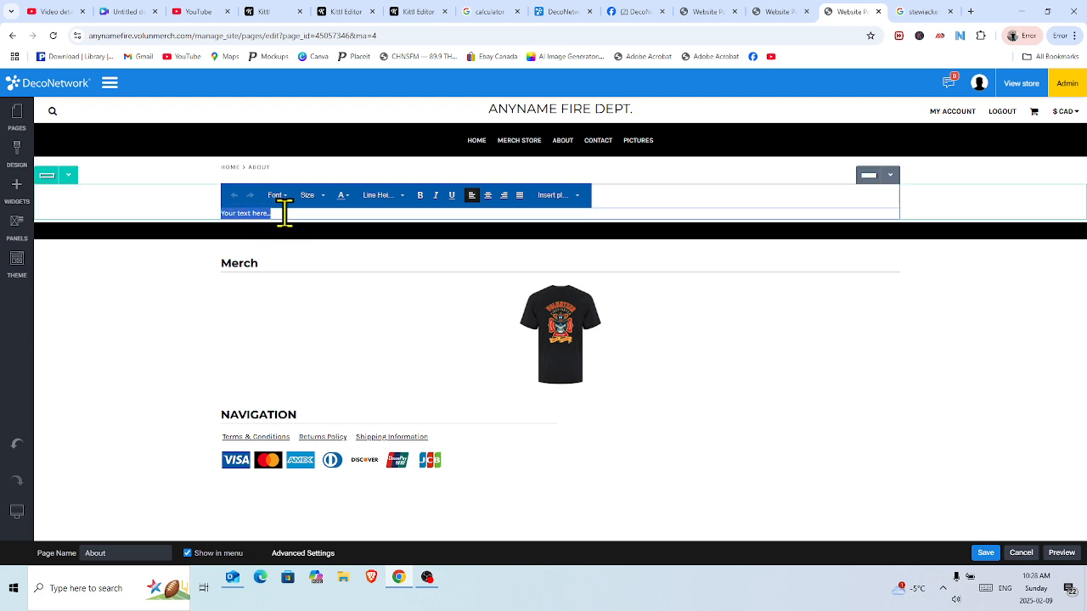
right_click(257, 214)
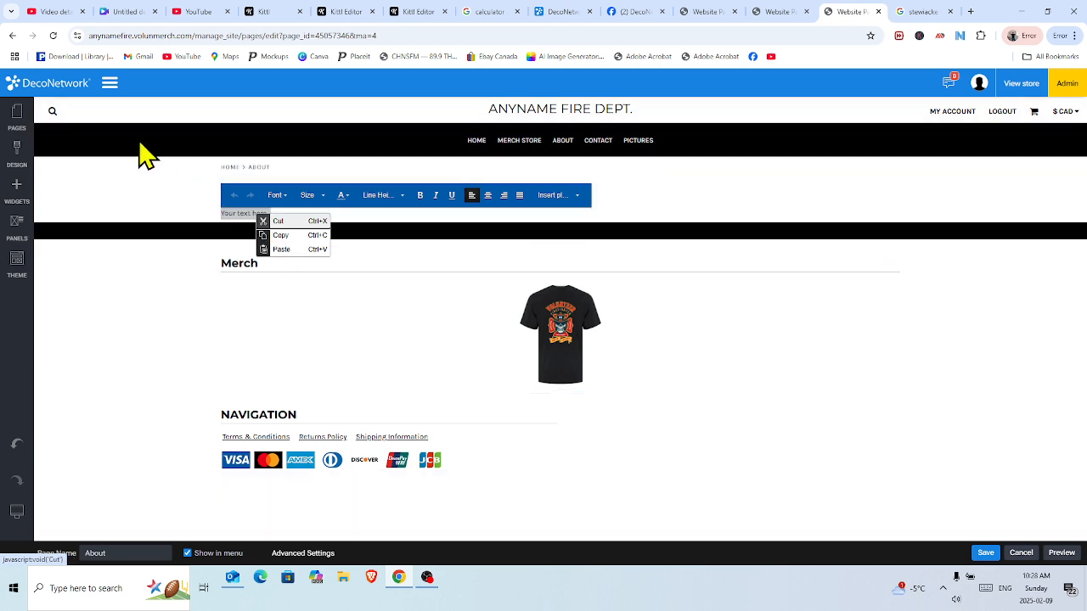
click(153, 189)
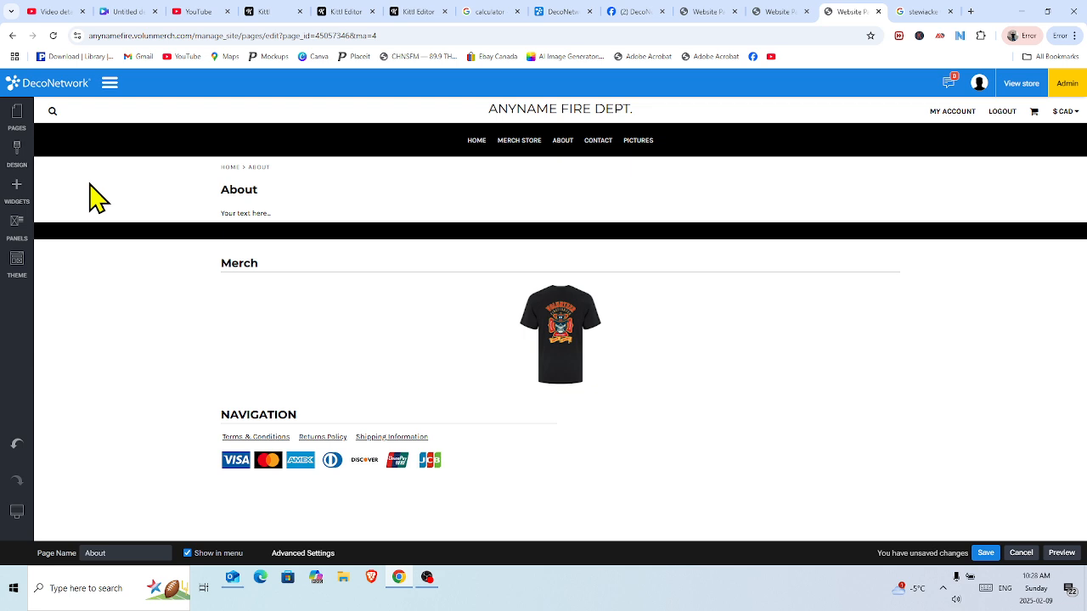
click(17, 118)
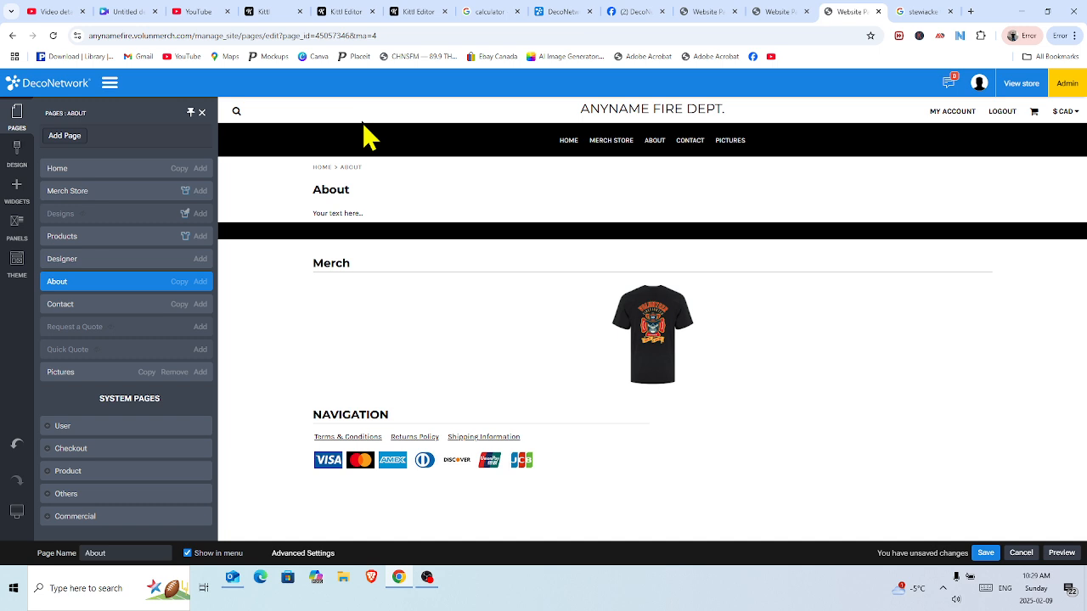
Switch back to the Pictures page and toggle Show in menu off and back on.
click(70, 376)
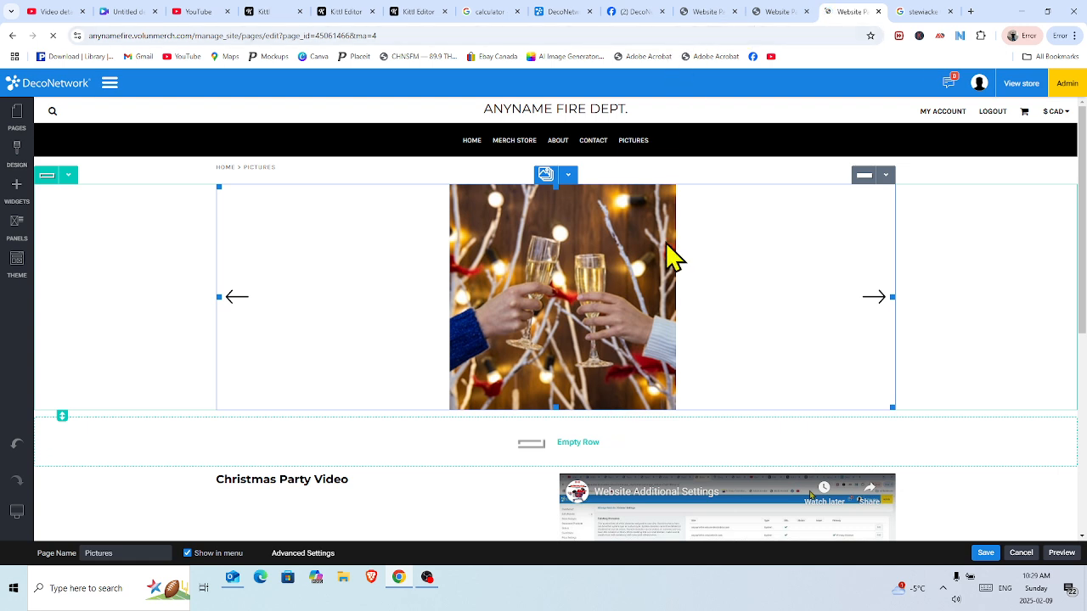
click(187, 553)
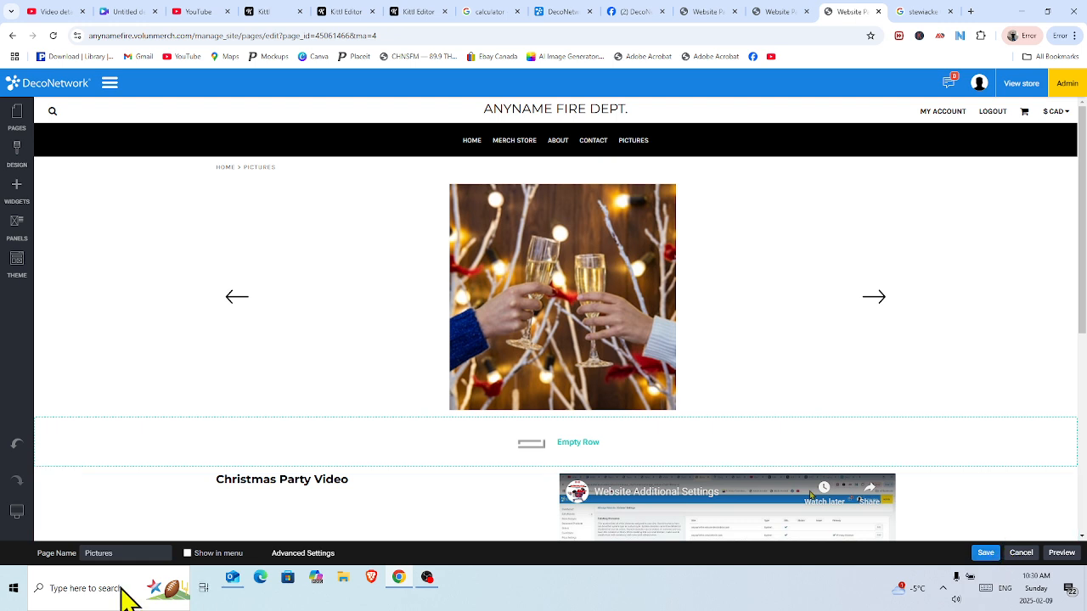
click(187, 553)
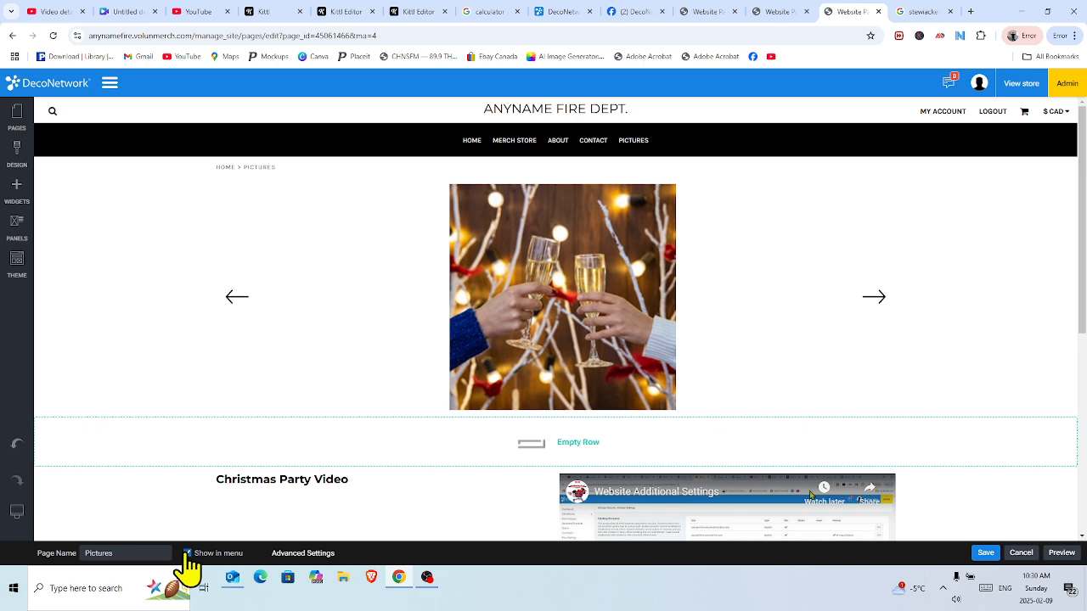
Save the Pictures page and publish the website, acknowledging both confirmations.
click(985, 554)
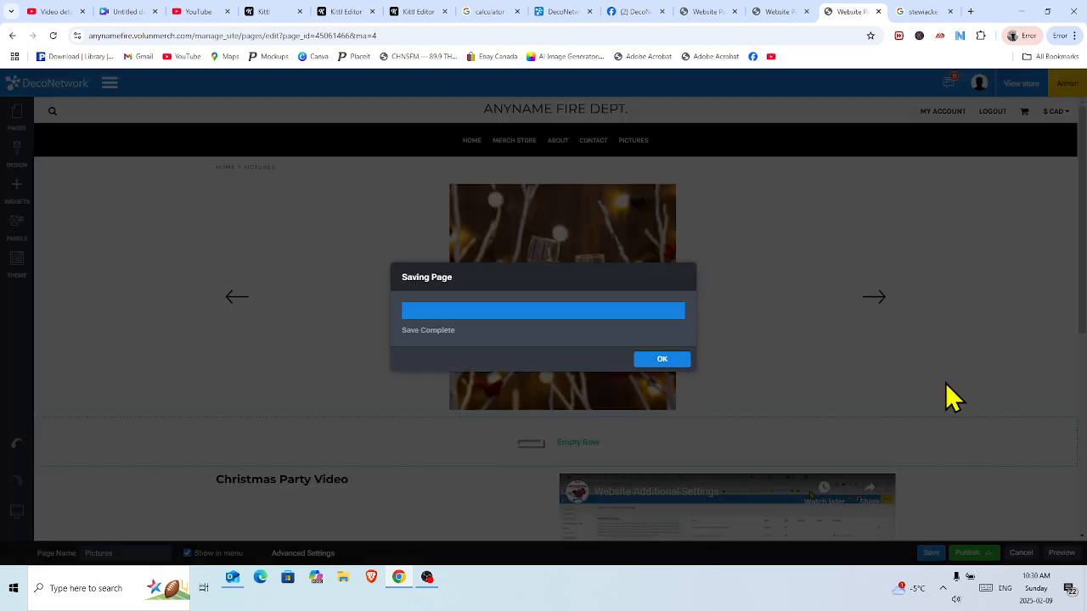
click(681, 366)
click(973, 554)
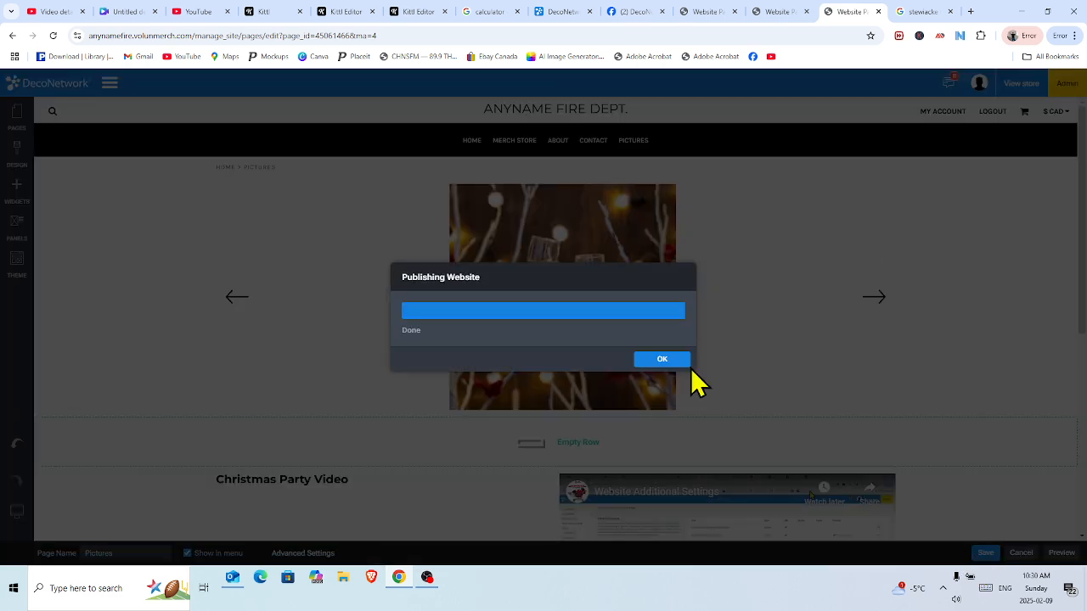
click(681, 365)
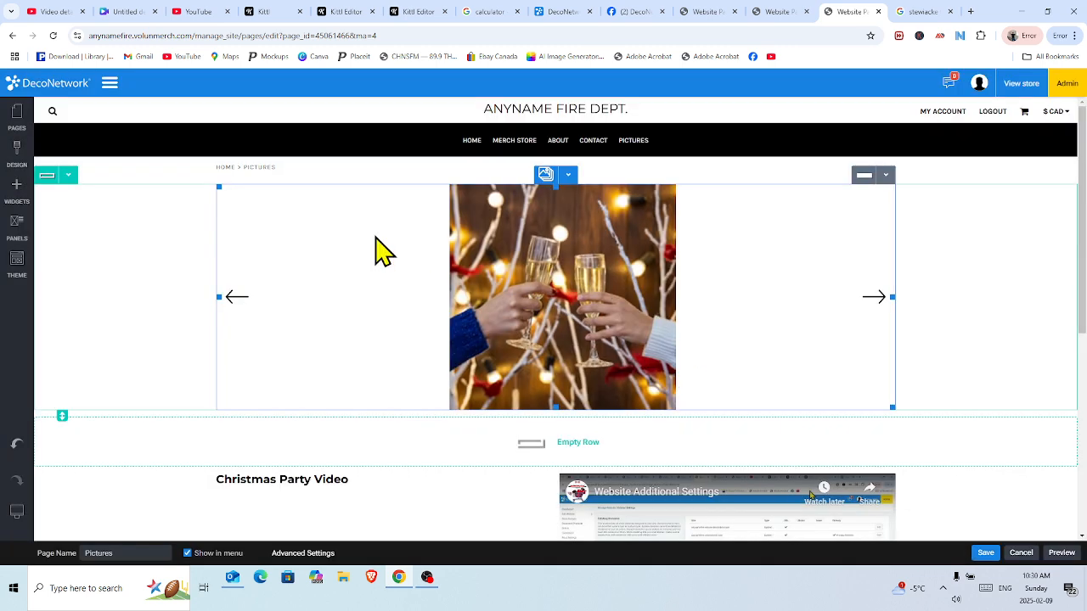